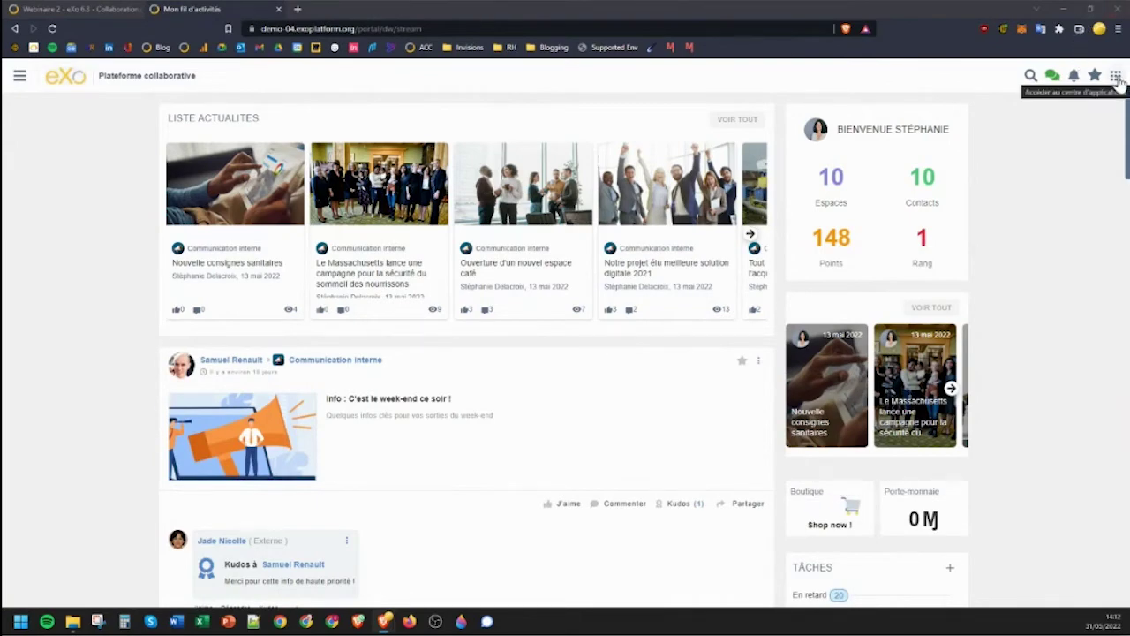
Open the Process app from the favourite applications drawer in the top-right apps grid.
left_click(1117, 78)
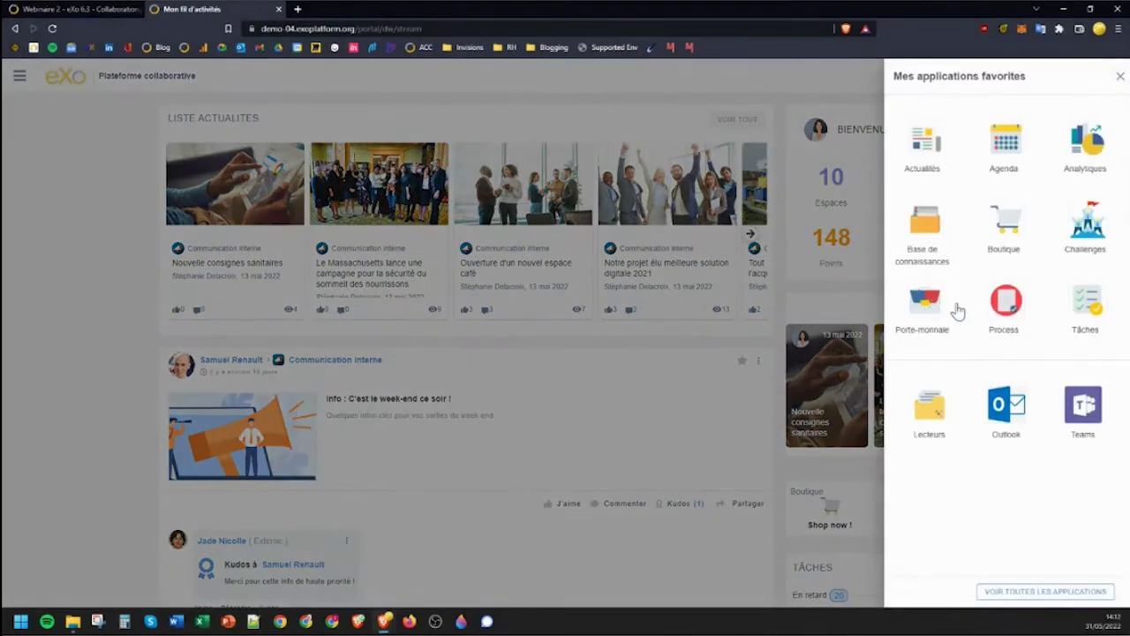
left_click(1005, 309)
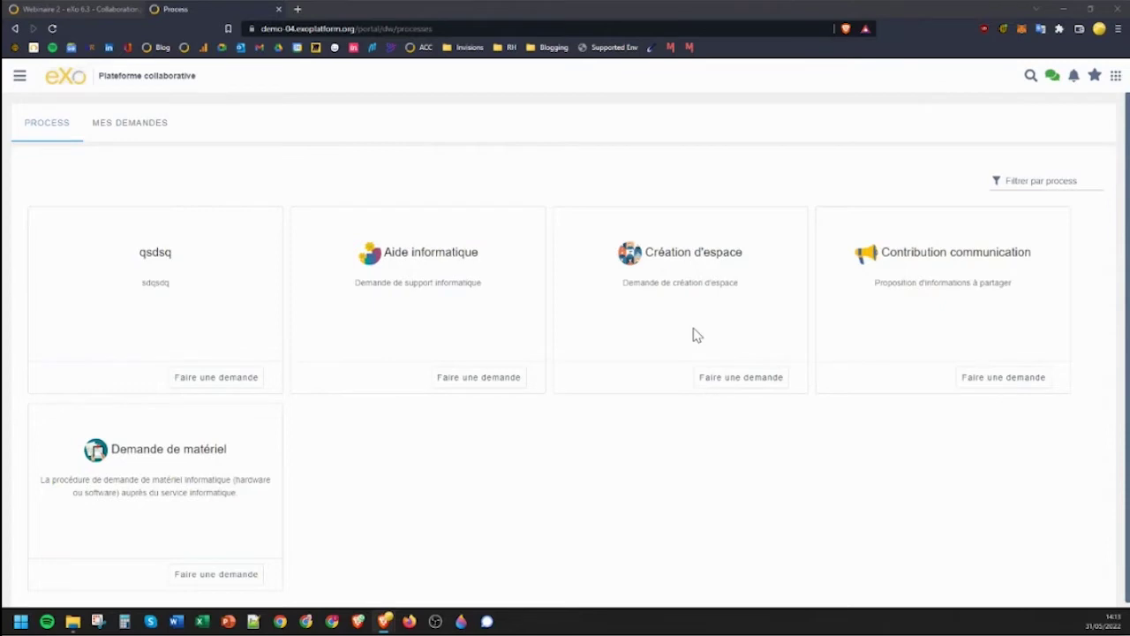
Start an Aide informatique request saying you don't know how to create a process, then open its attached form.
left_click(489, 379)
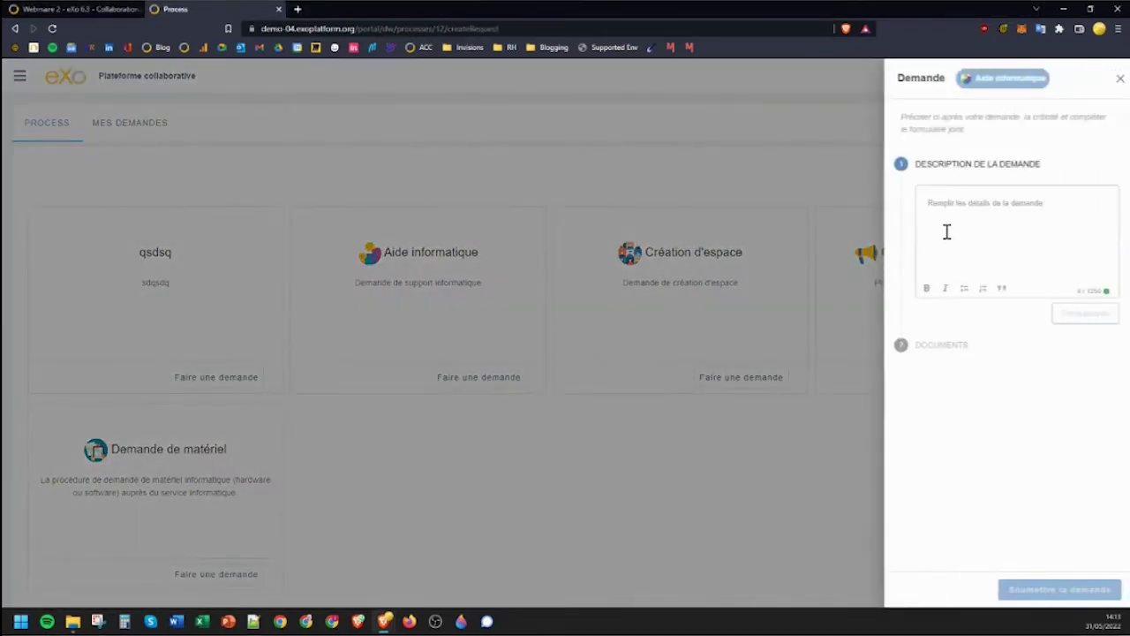
left_click(946, 231)
type("Je")
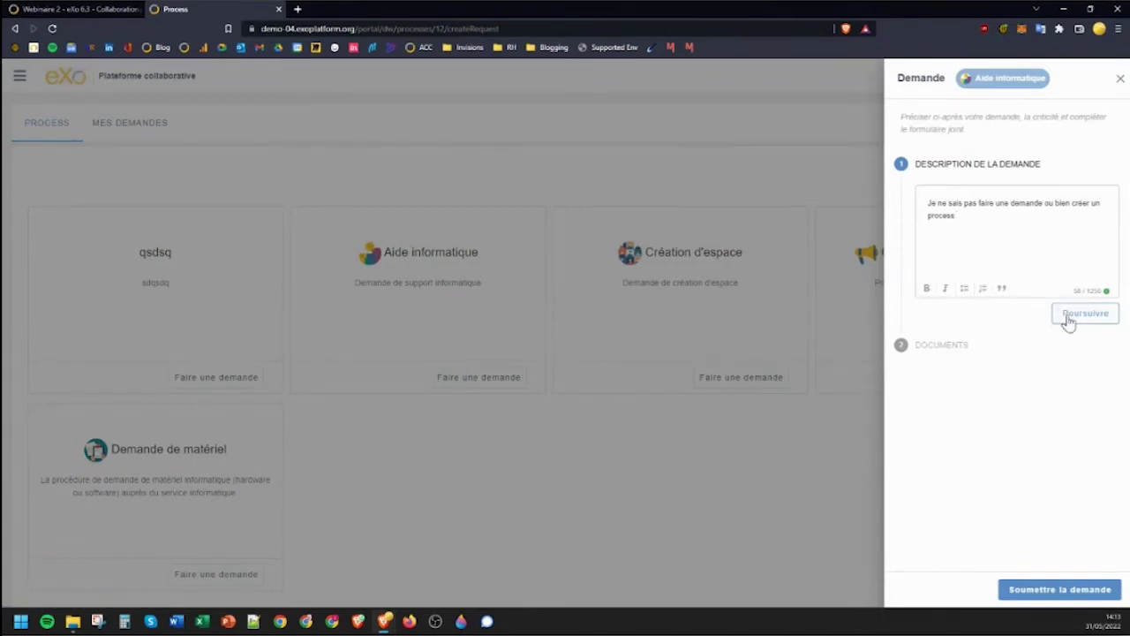
left_click(1068, 316)
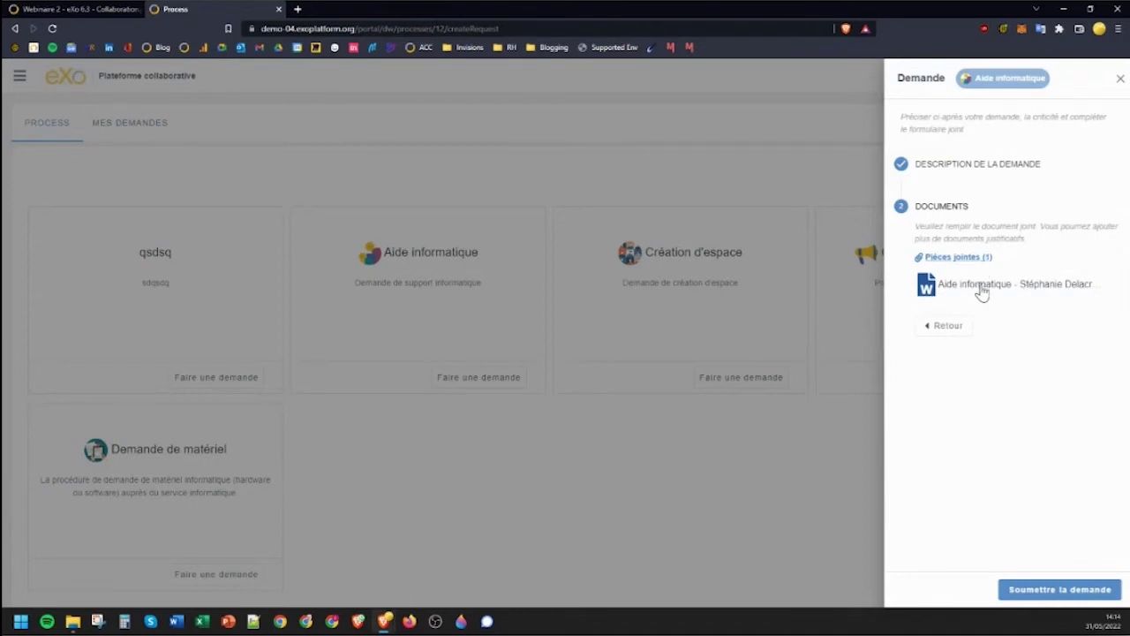
left_click(982, 289)
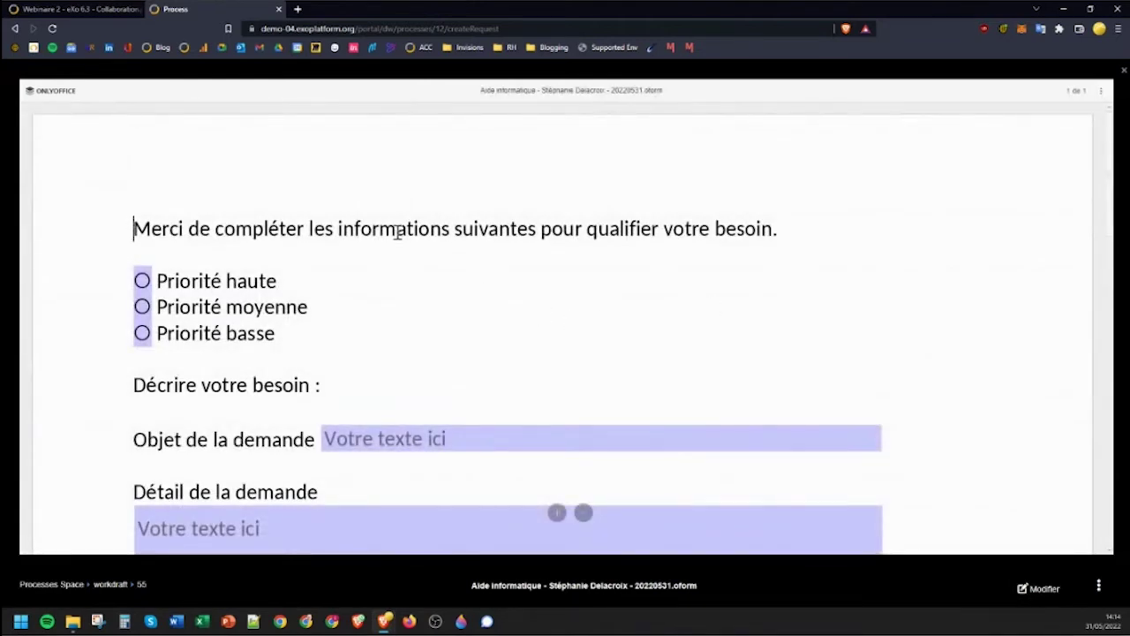
Edit the form with Priorité moyenne, Objet 'Créer un process' and Détail 'Où est la documentation ?'.
scroll(383, 239, "down", 5)
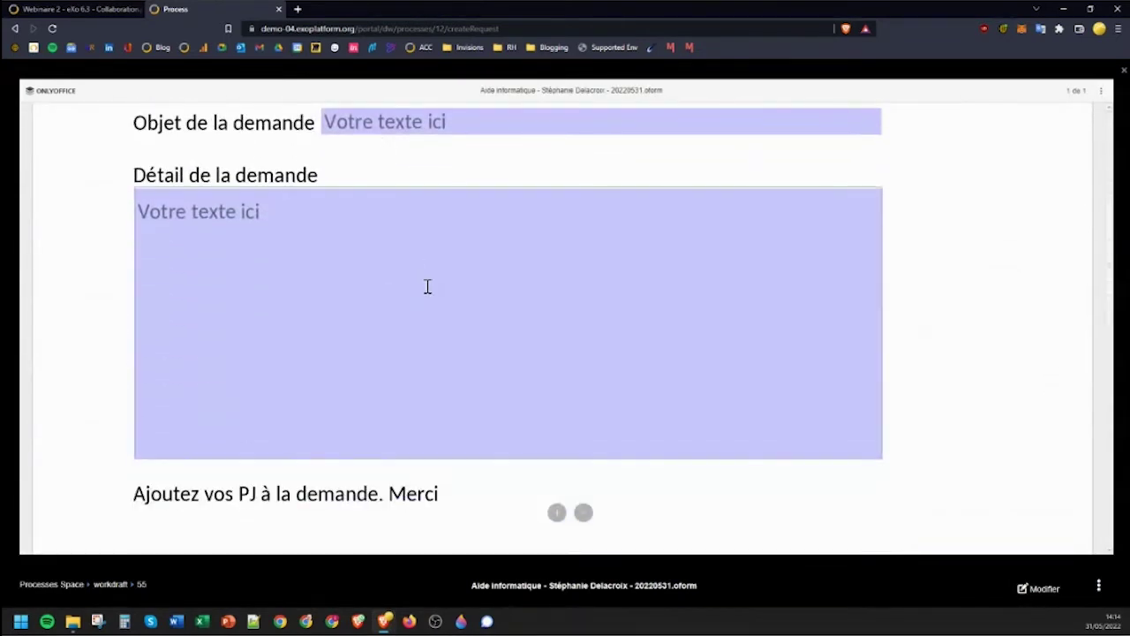
scroll(426, 285, "up", 4)
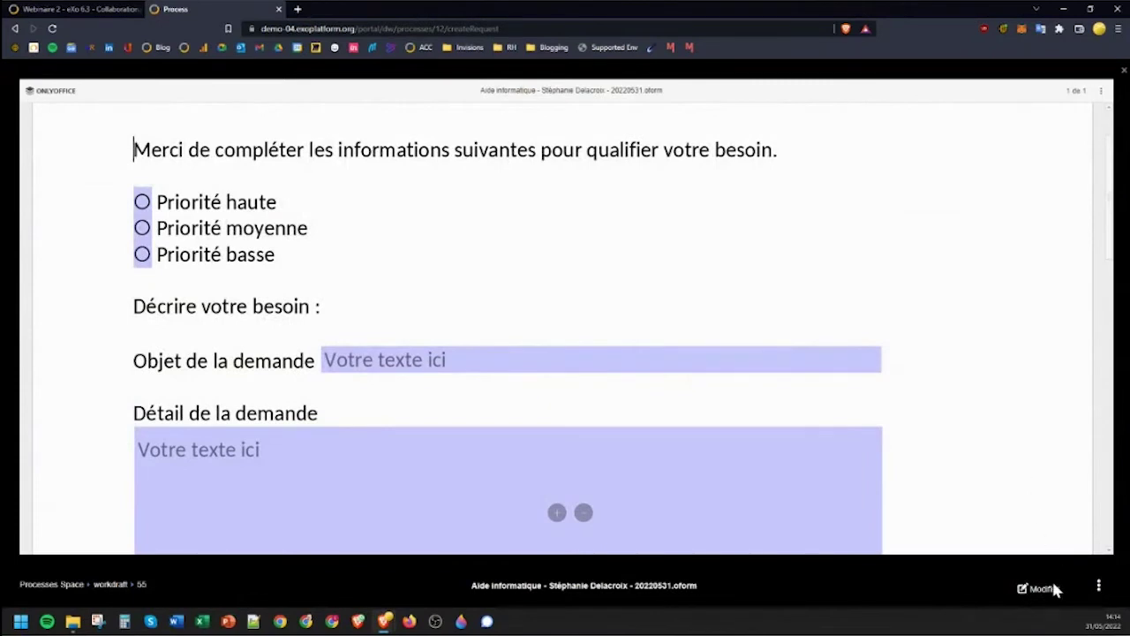
left_click(1046, 589)
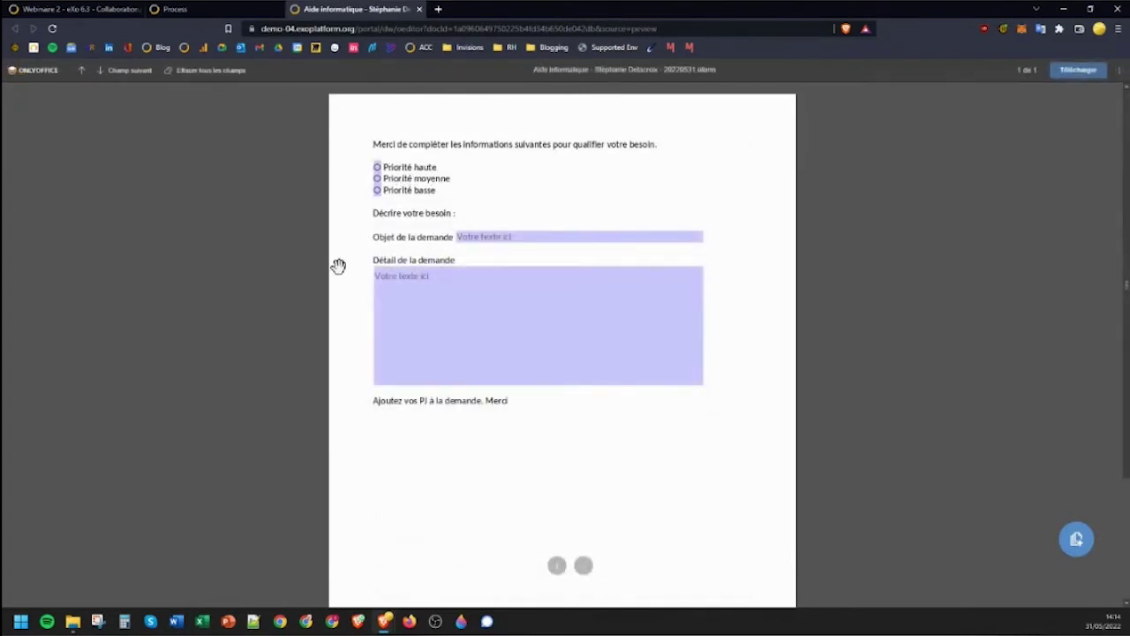
left_click(377, 179)
left_click(492, 237)
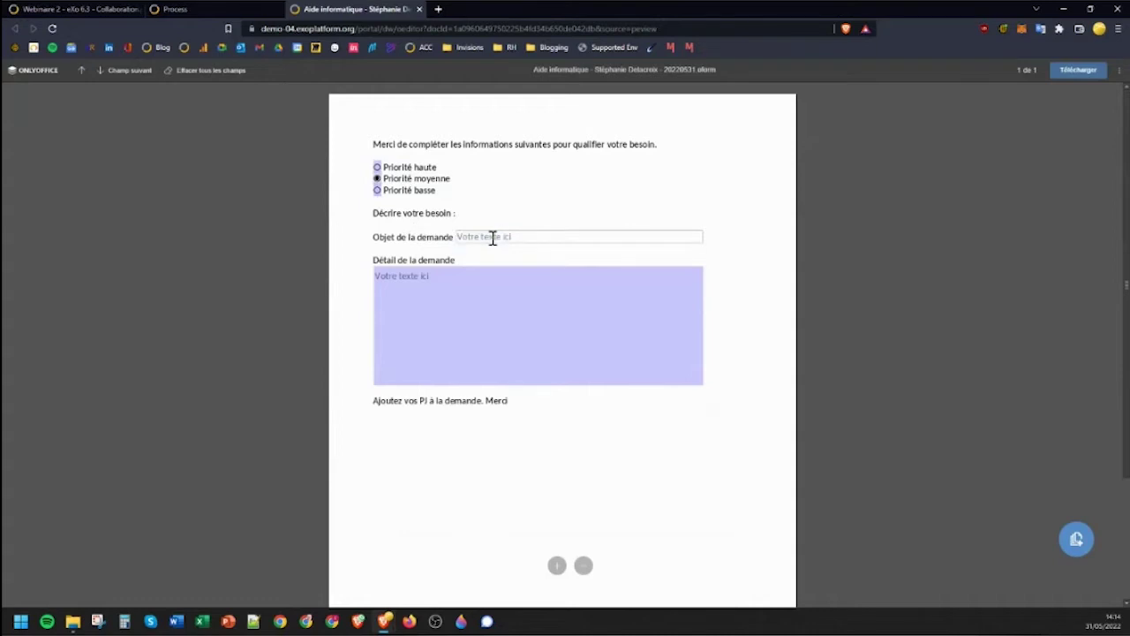
type("Créer un process")
left_click(483, 284)
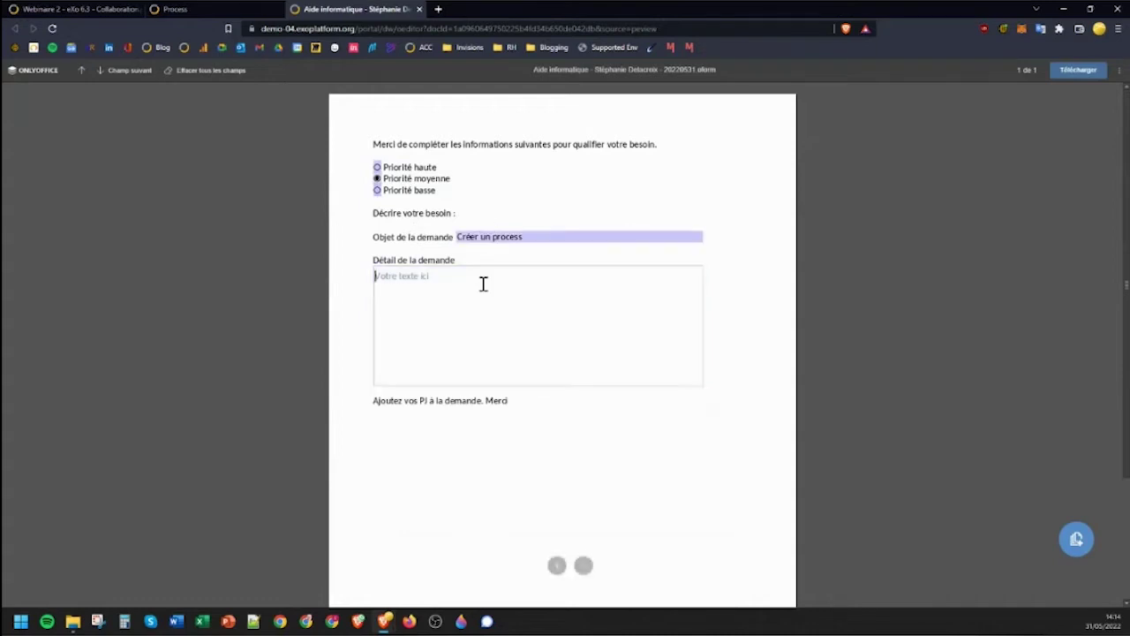
type("Où est la documentation ?")
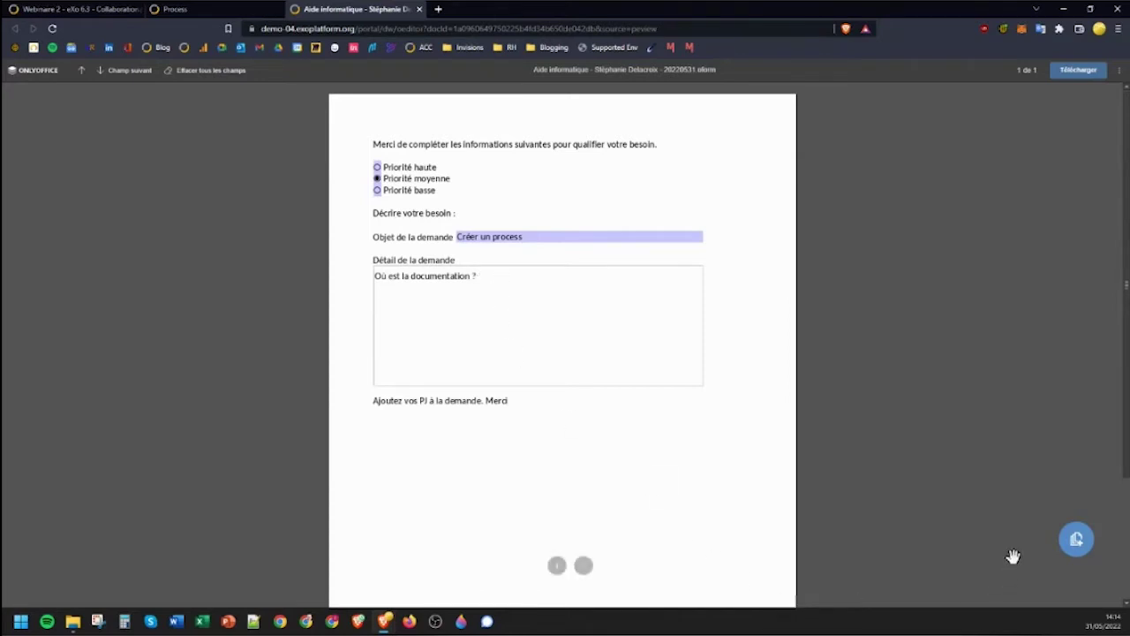
Save the filled form as a new version and close the editing tab.
left_click(1076, 538)
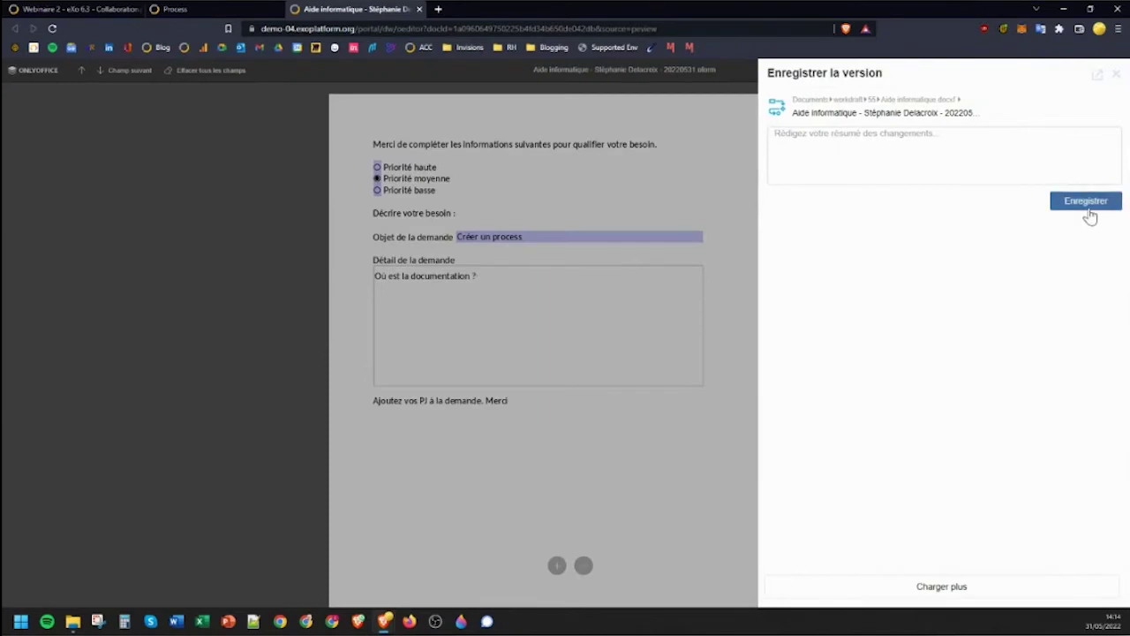
left_click(1088, 207)
left_click(1119, 77)
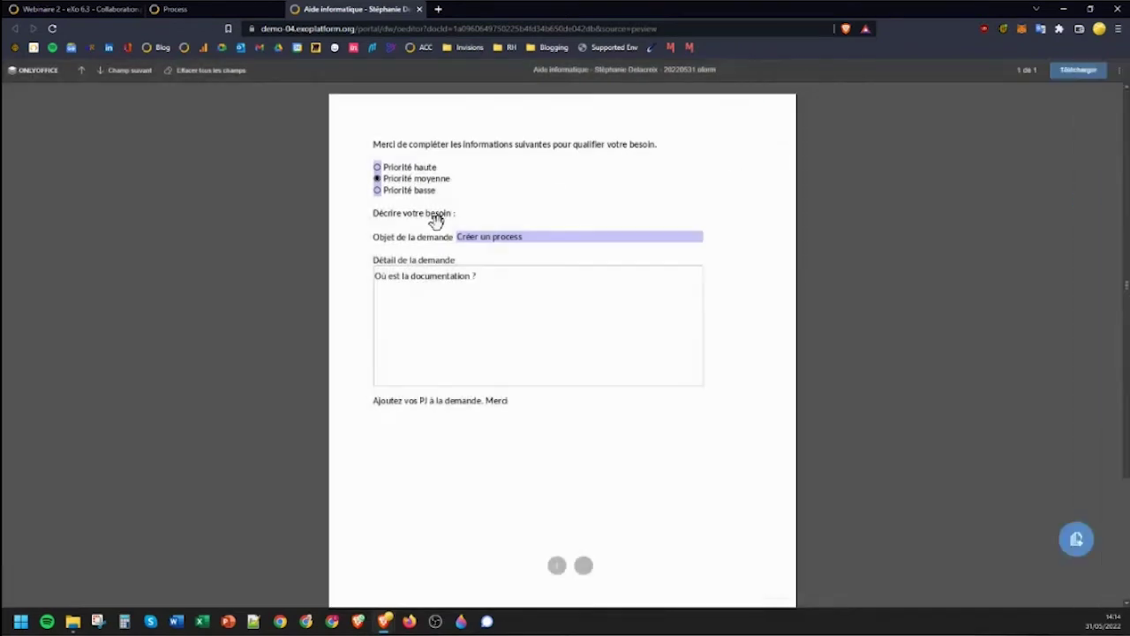
left_click(419, 9)
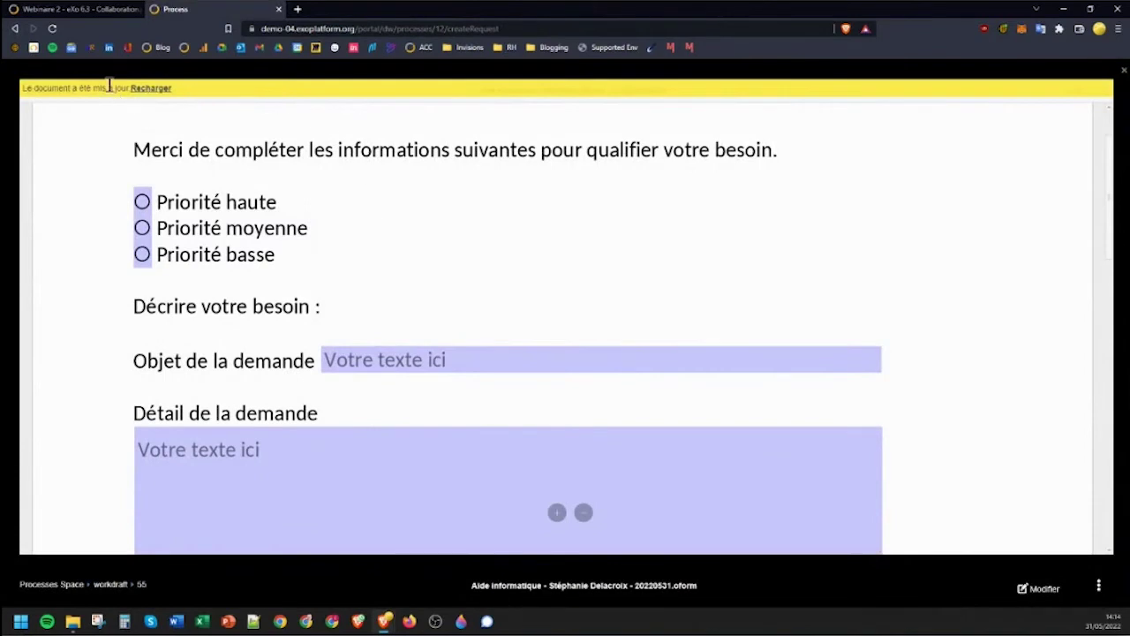
Close the form preview, check the request's attachments without adding documents, and close the request as a draft.
left_click(1123, 72)
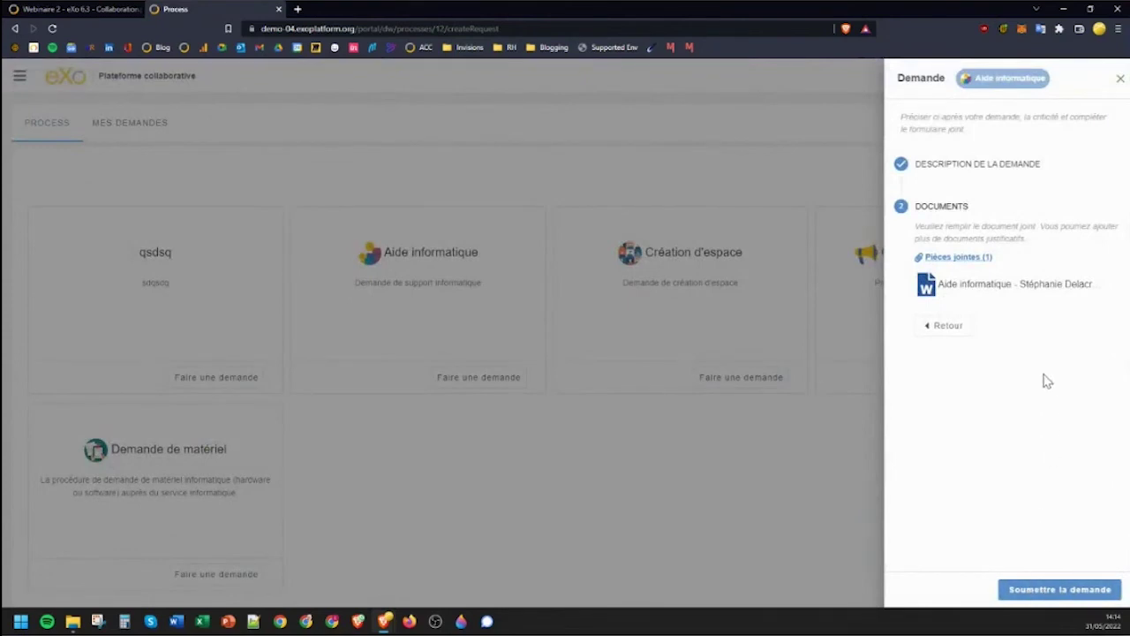
left_click(971, 267)
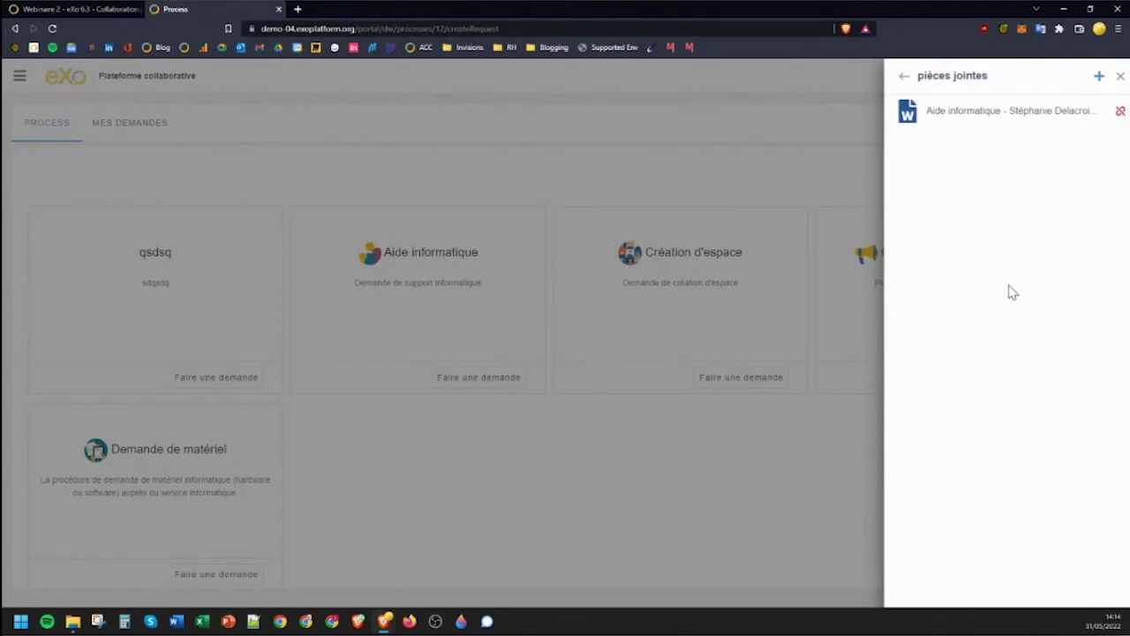
left_click(1099, 78)
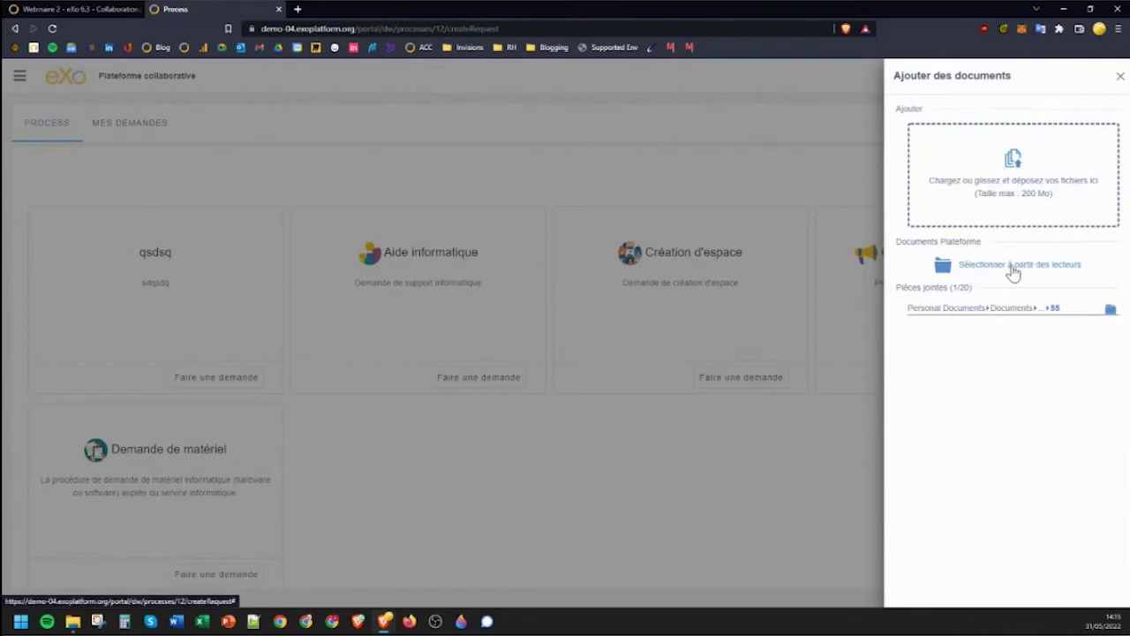
left_click(1119, 77)
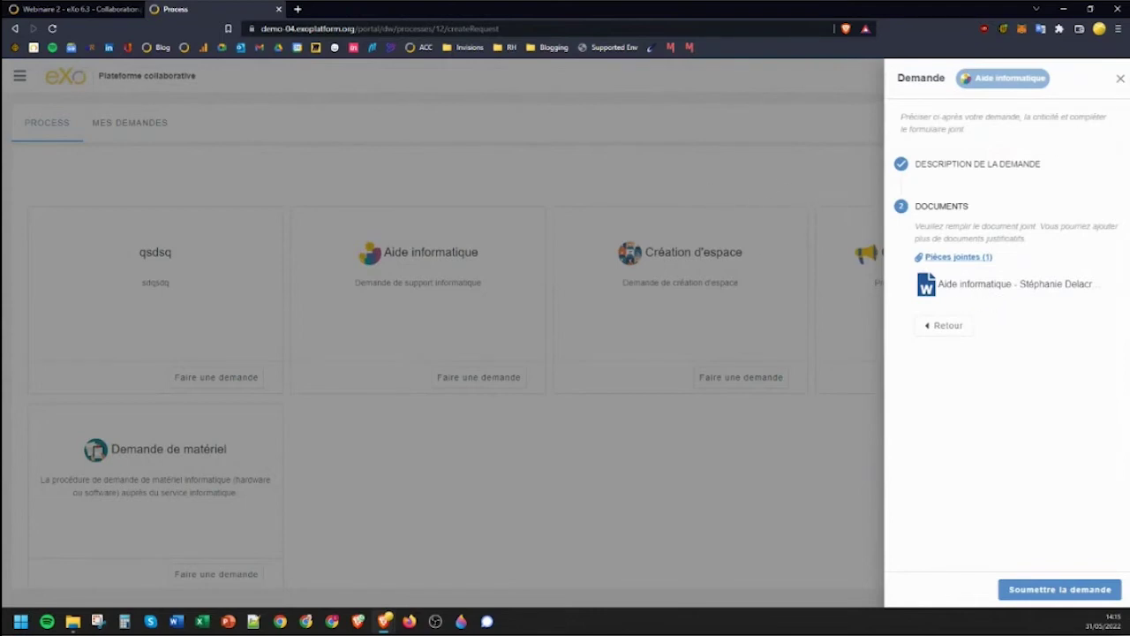
left_click(1120, 79)
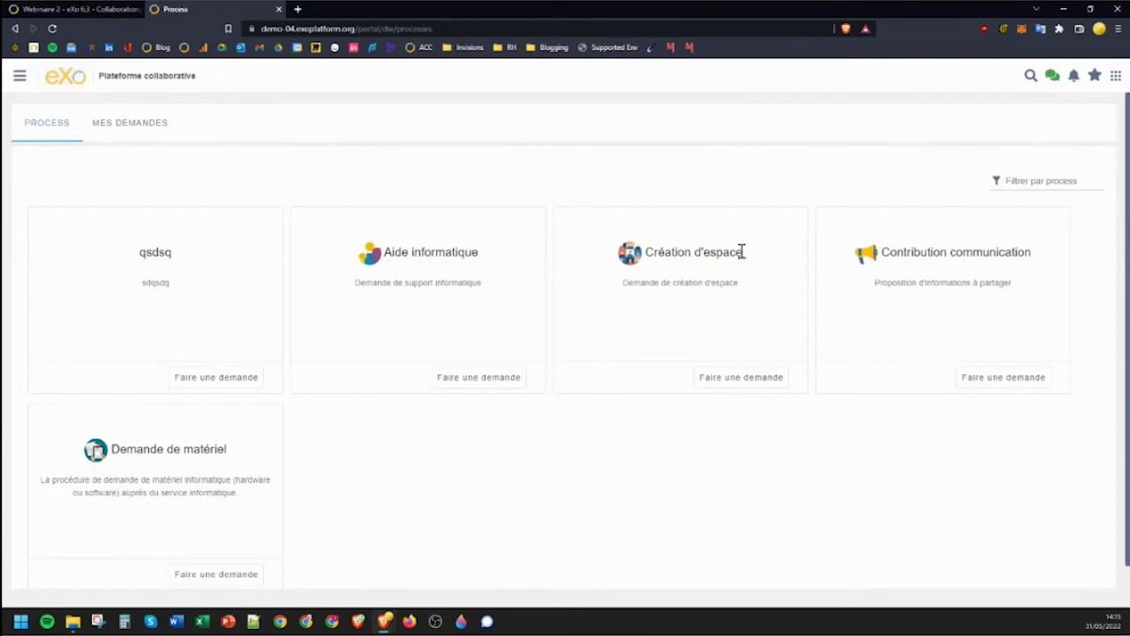
Start a Création d'espace request with description 'test' and open its Fiche espace form.
left_click(748, 380)
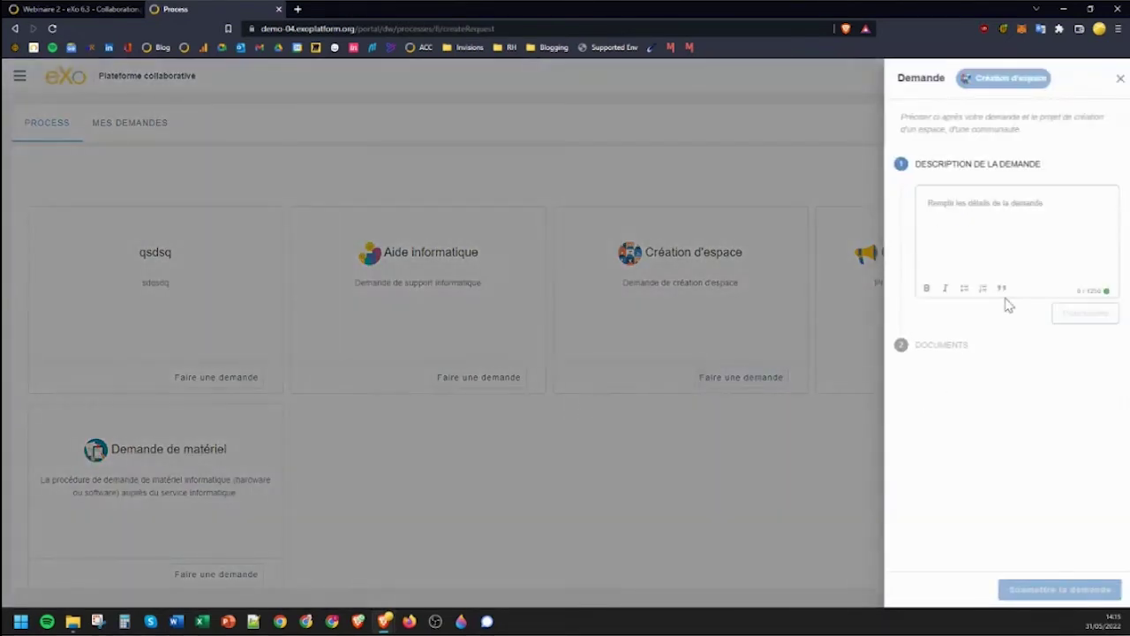
left_click(979, 209)
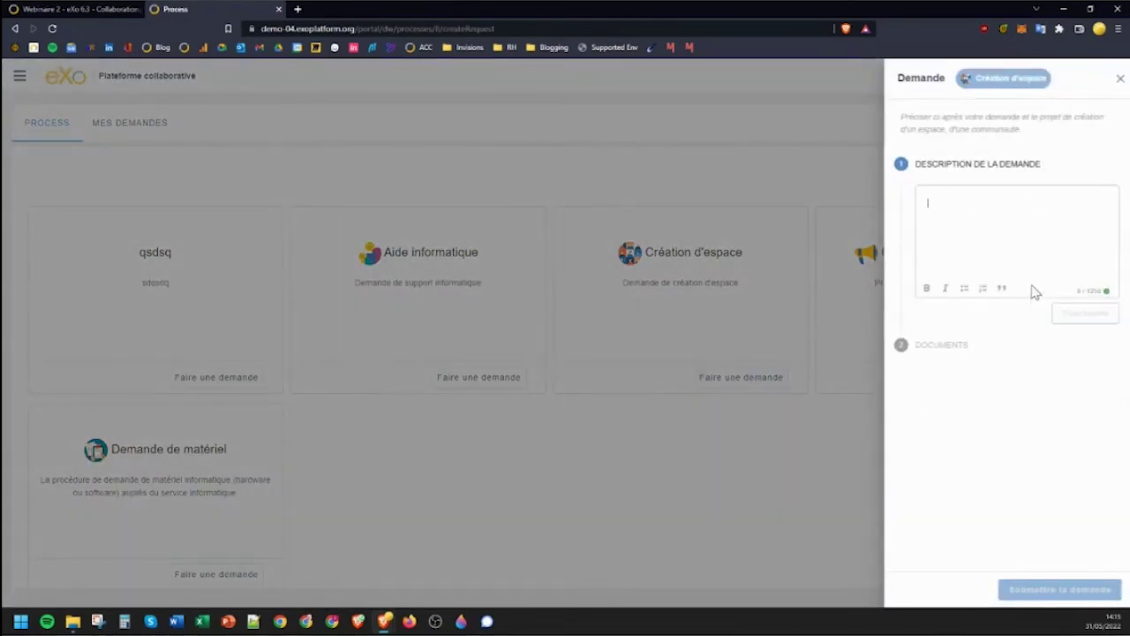
type("test")
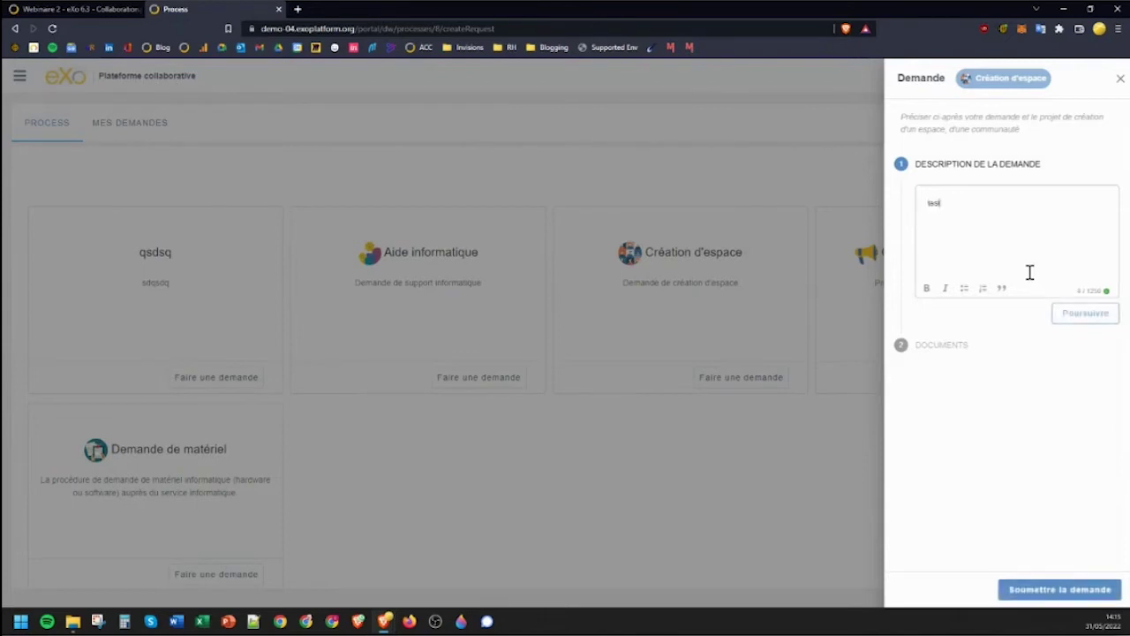
left_click(1085, 315)
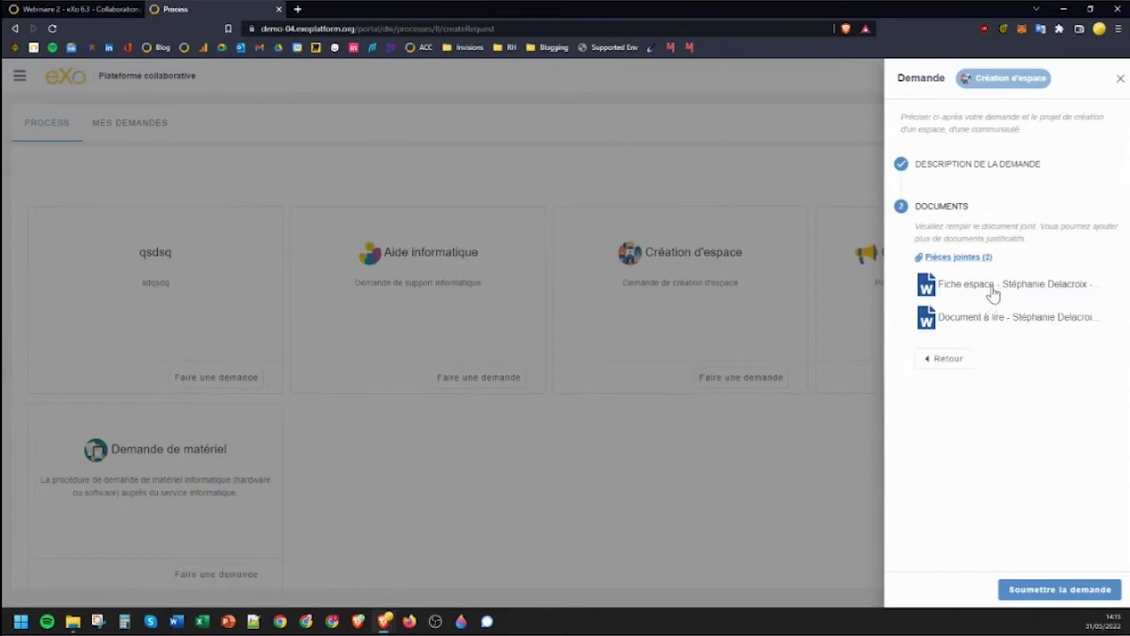
left_click(993, 294)
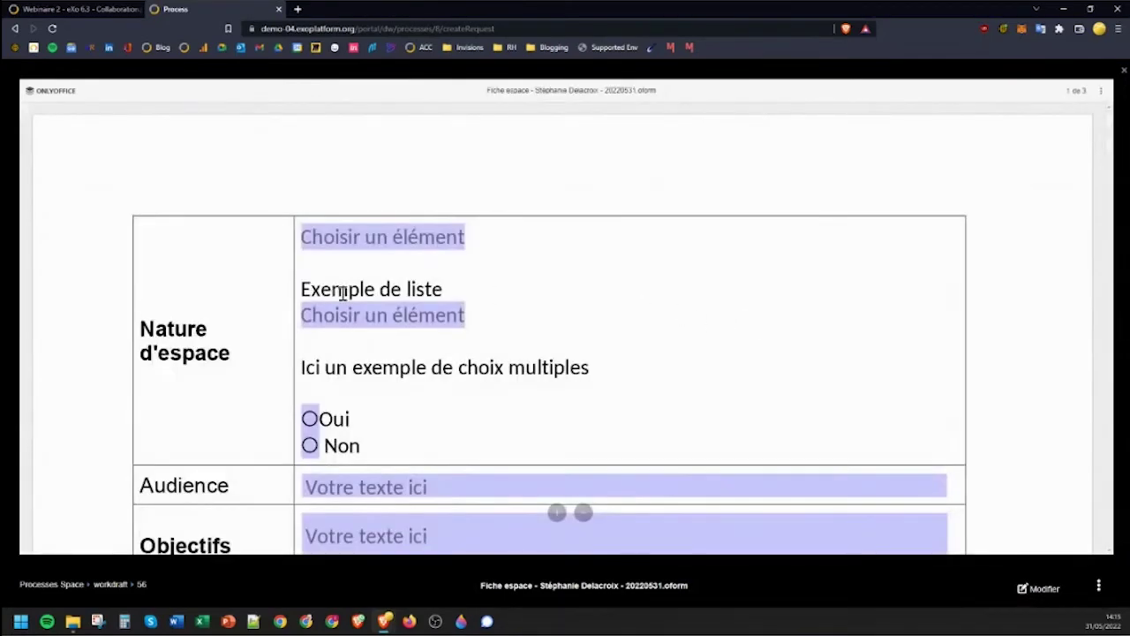
Scroll through the Fiche espace form's sections in the viewer, then close it.
scroll(349, 340, "down", 1)
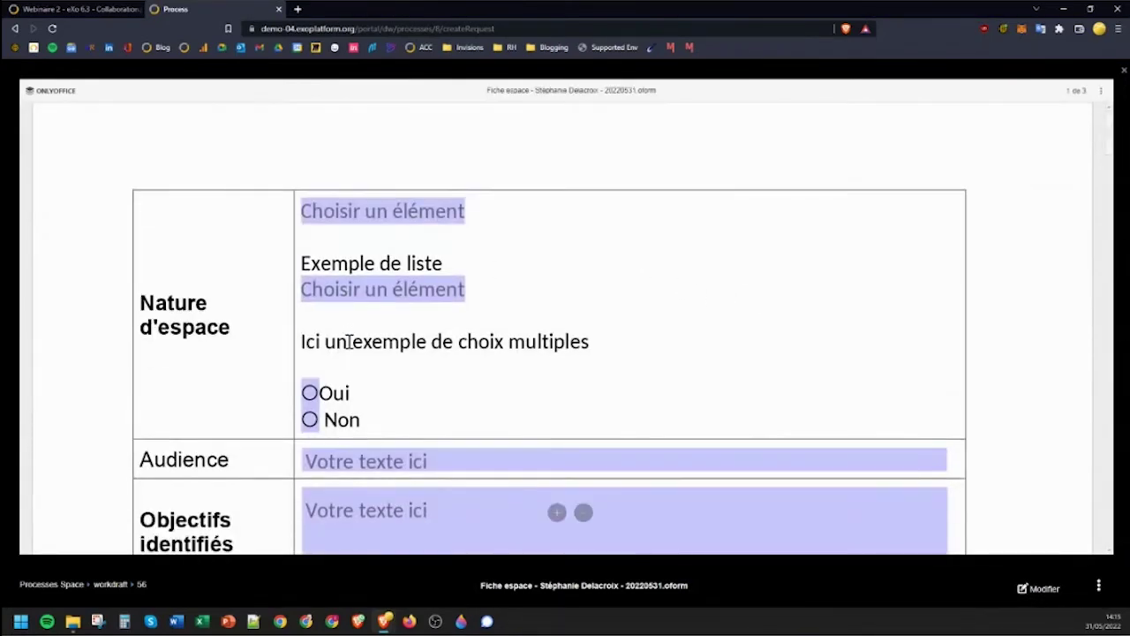
scroll(348, 340, "down", 1)
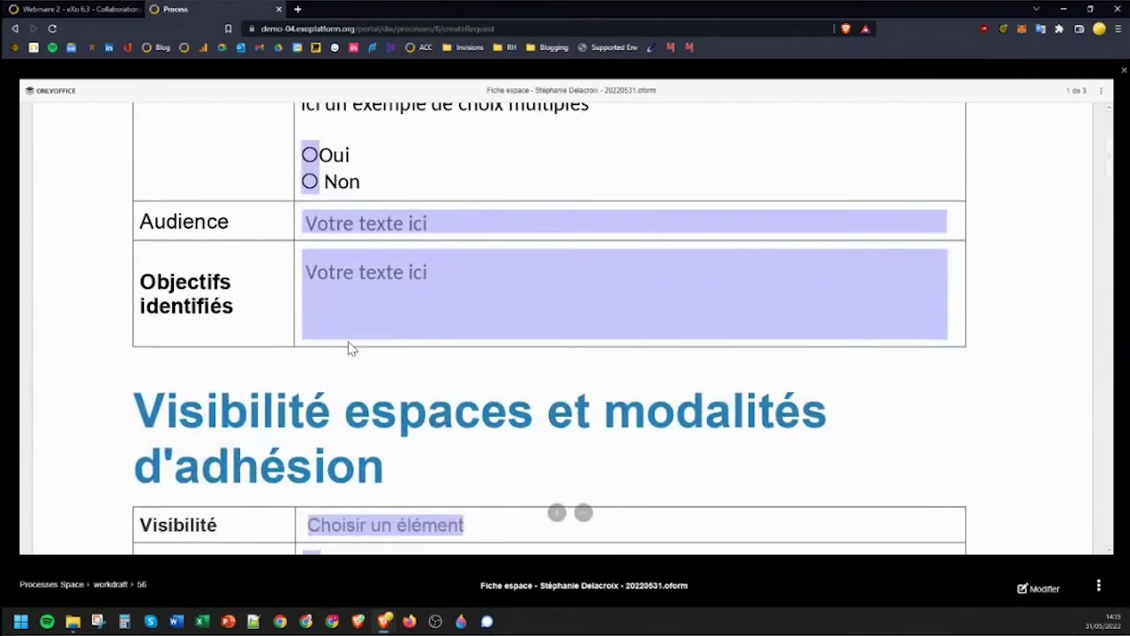
scroll(349, 345, "down", 3)
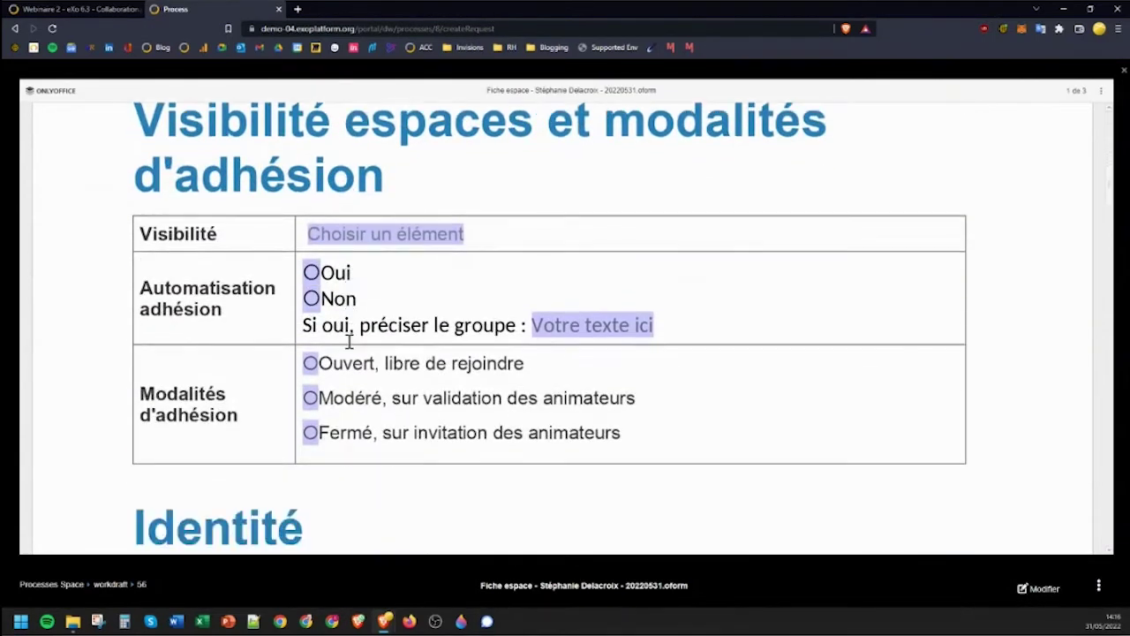
scroll(353, 314, "down", 1)
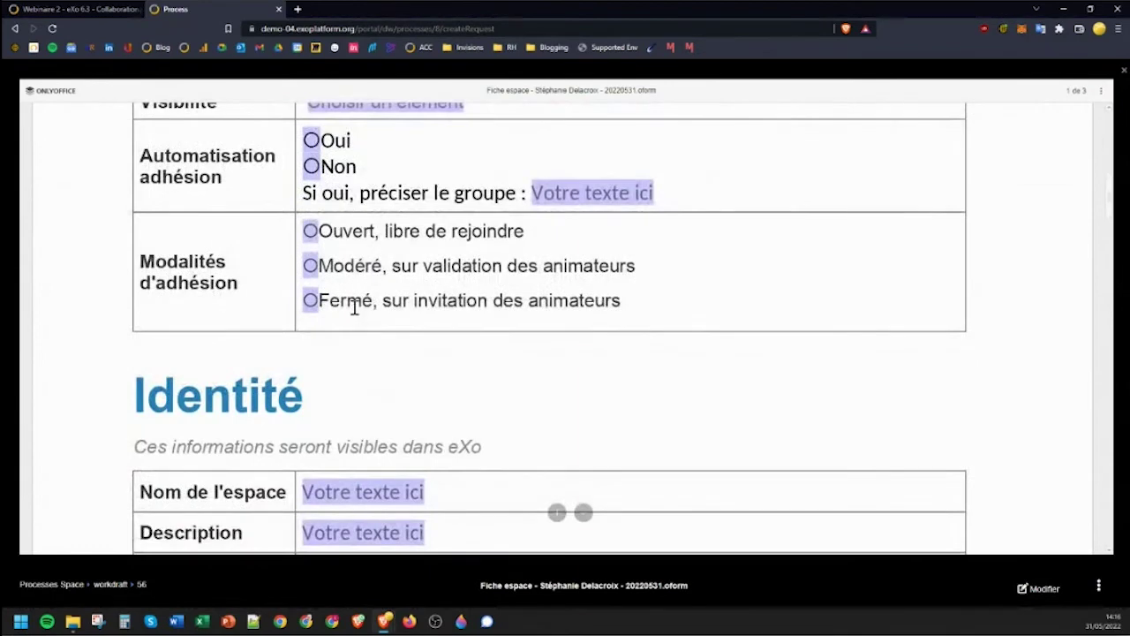
scroll(354, 306, "down", 1)
scroll(354, 306, "down", 2)
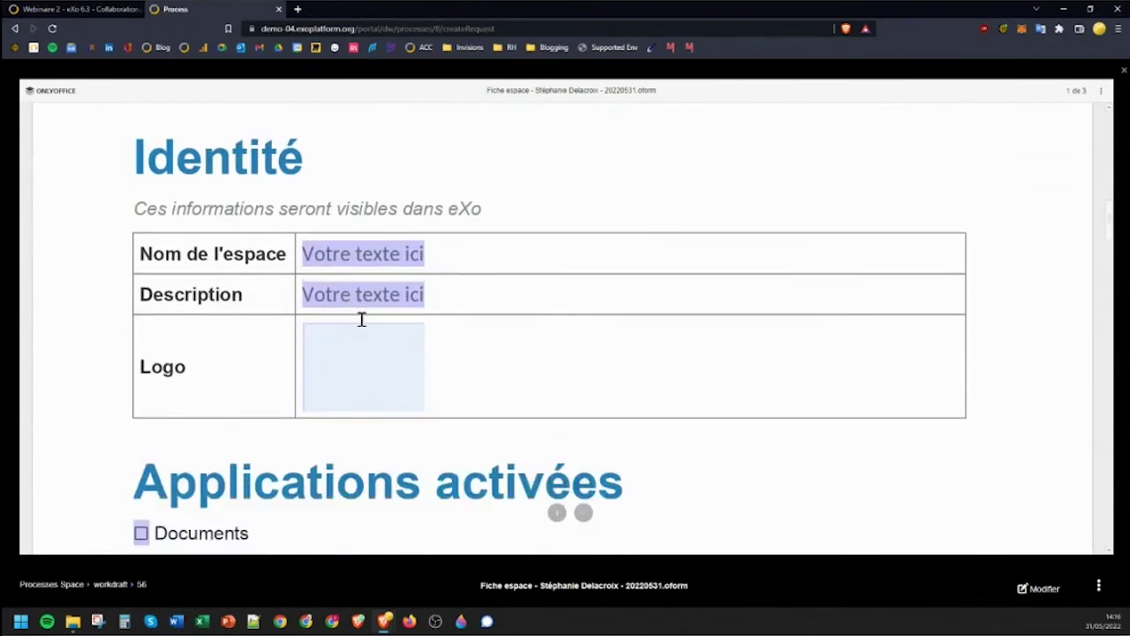
scroll(369, 350, "up", 3)
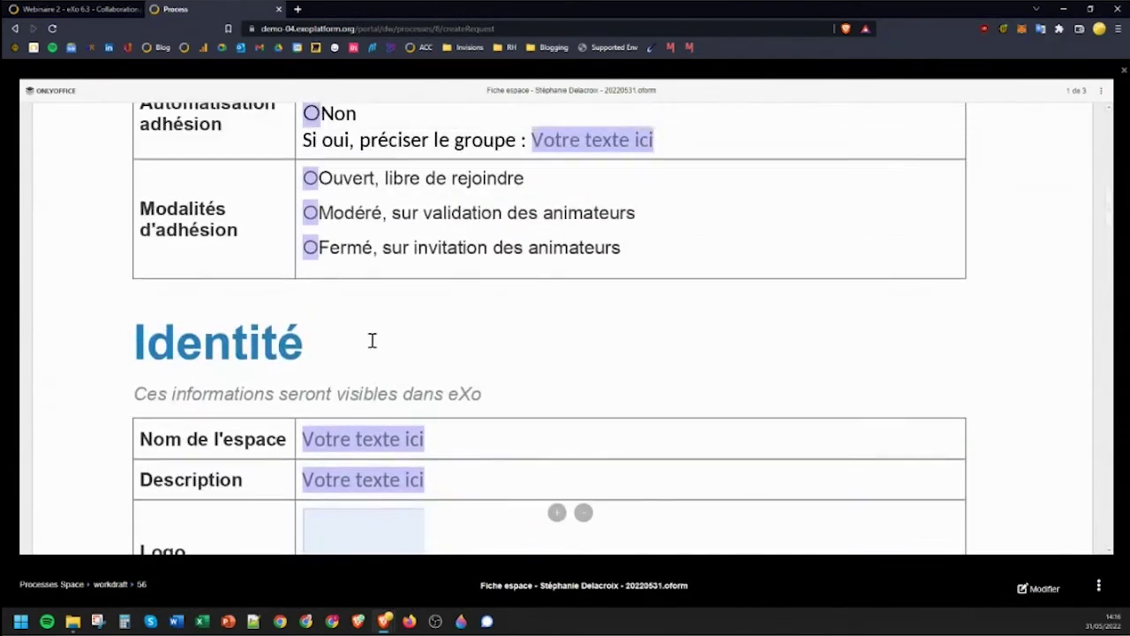
scroll(381, 339, "up", 1)
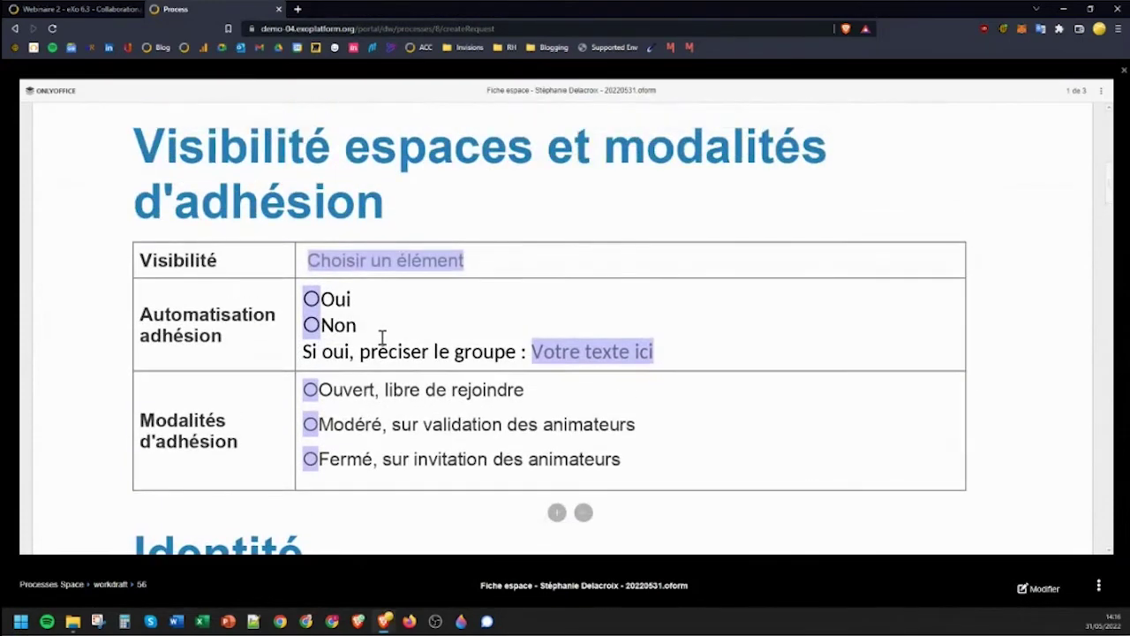
left_click(1123, 73)
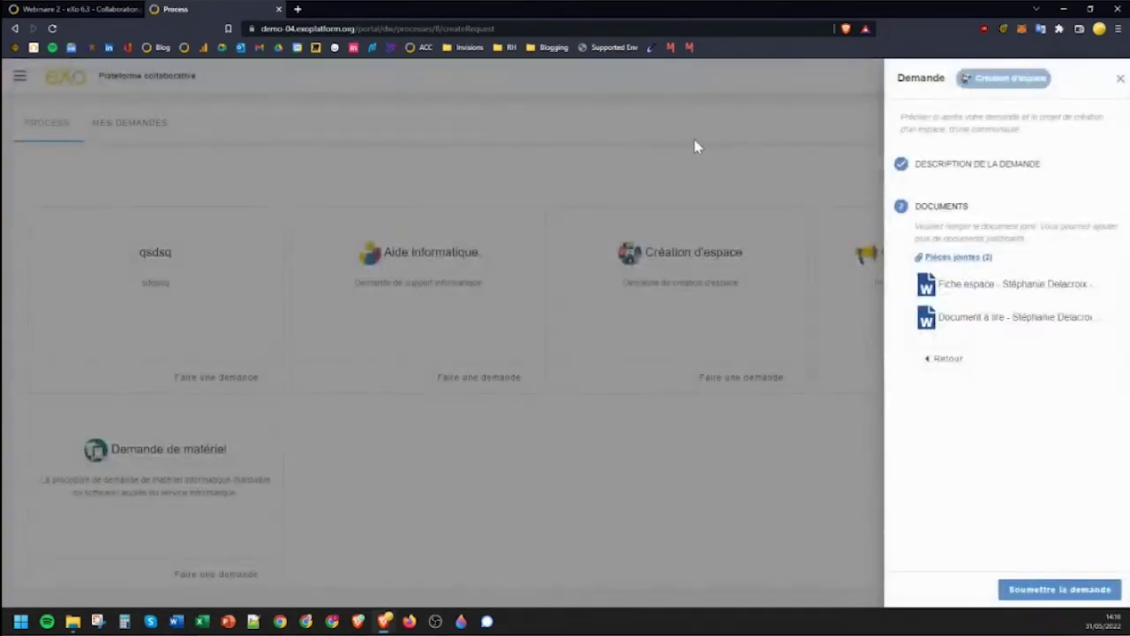
Close the draft request panel and switch to the Mes demandes list.
left_click(1114, 80)
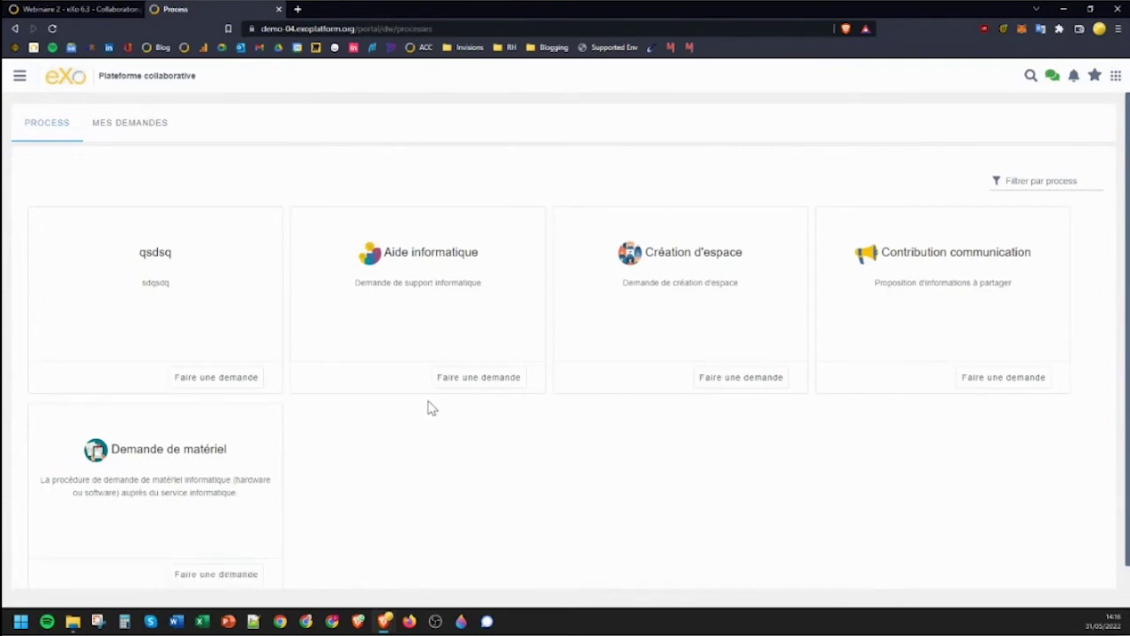
left_click(120, 137)
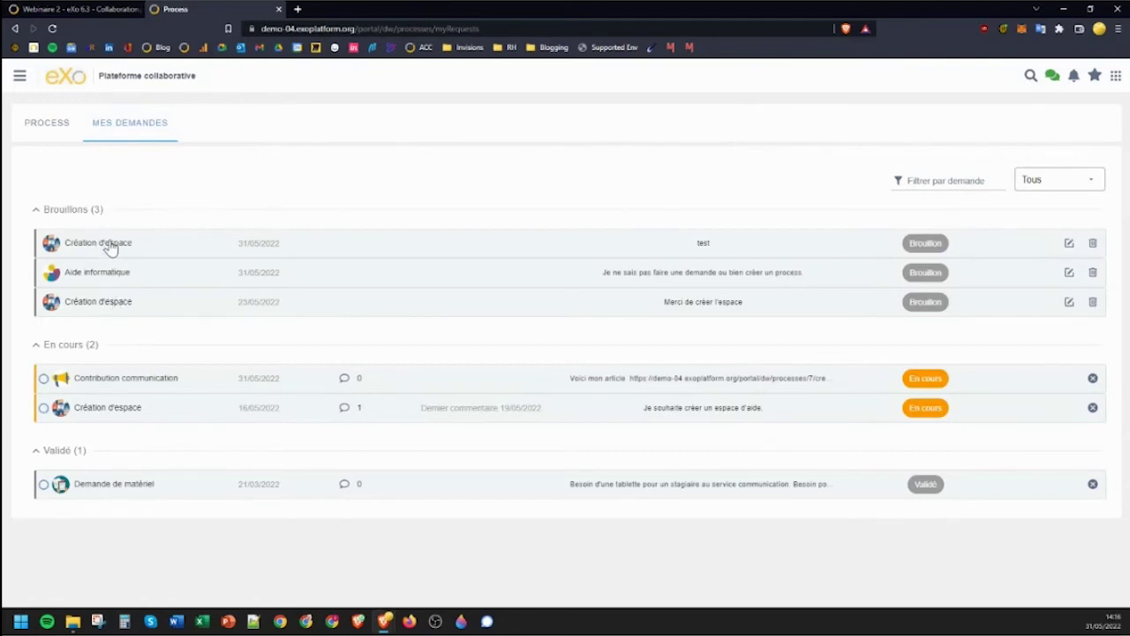
Reopen the Création d'espace draft, complete its online-collaboration description, and submit the request.
left_click(105, 249)
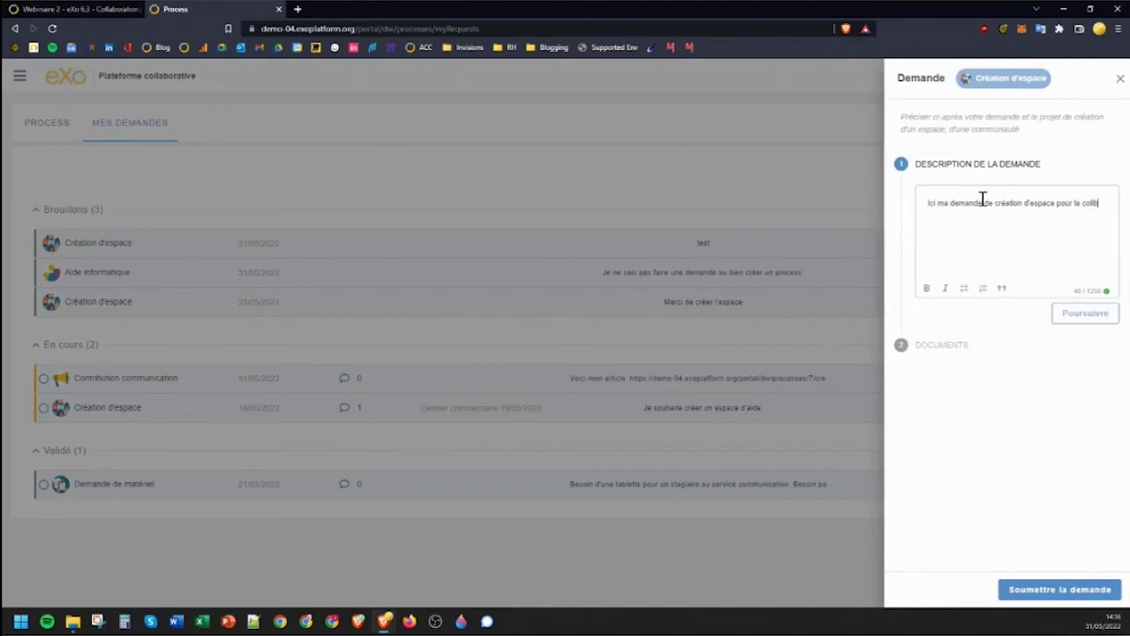
type("aboration en ligne")
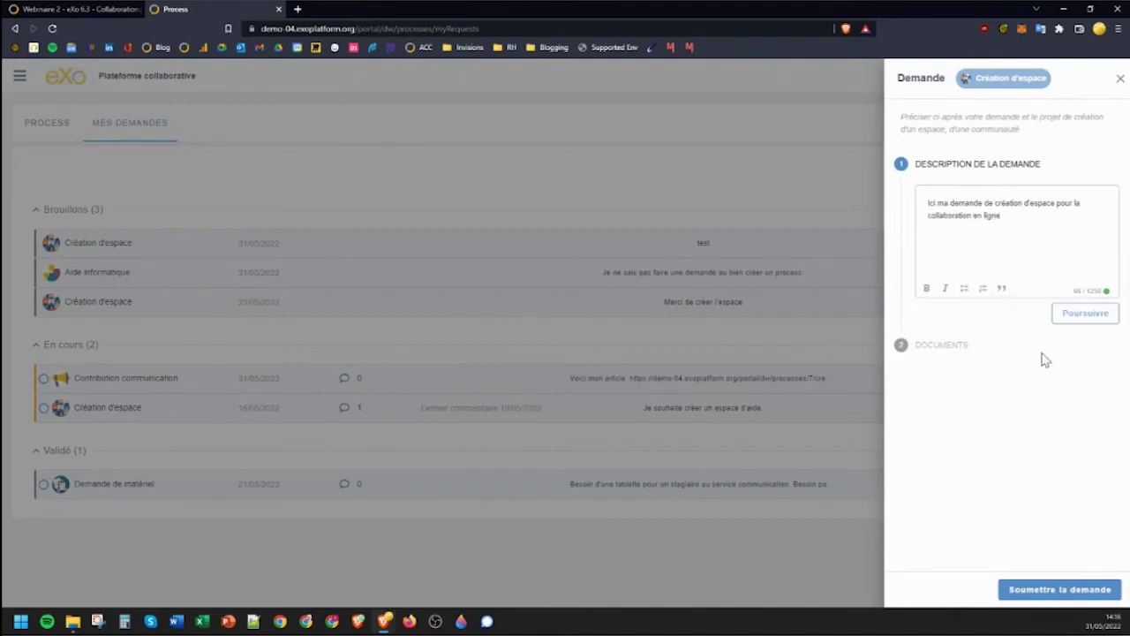
left_click(1085, 314)
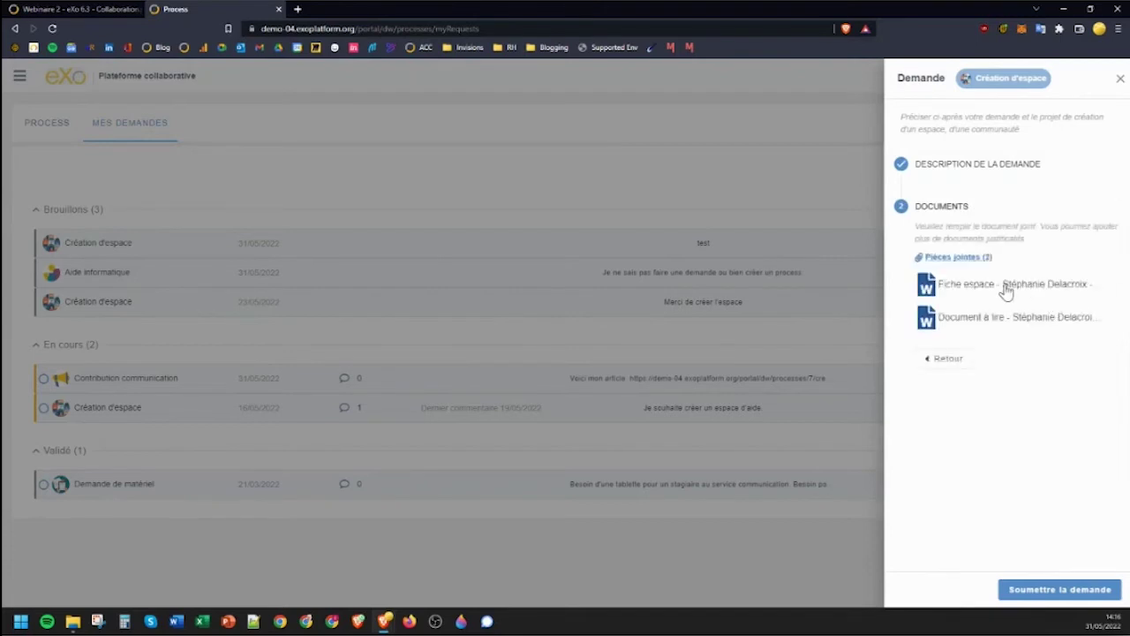
left_click(1050, 589)
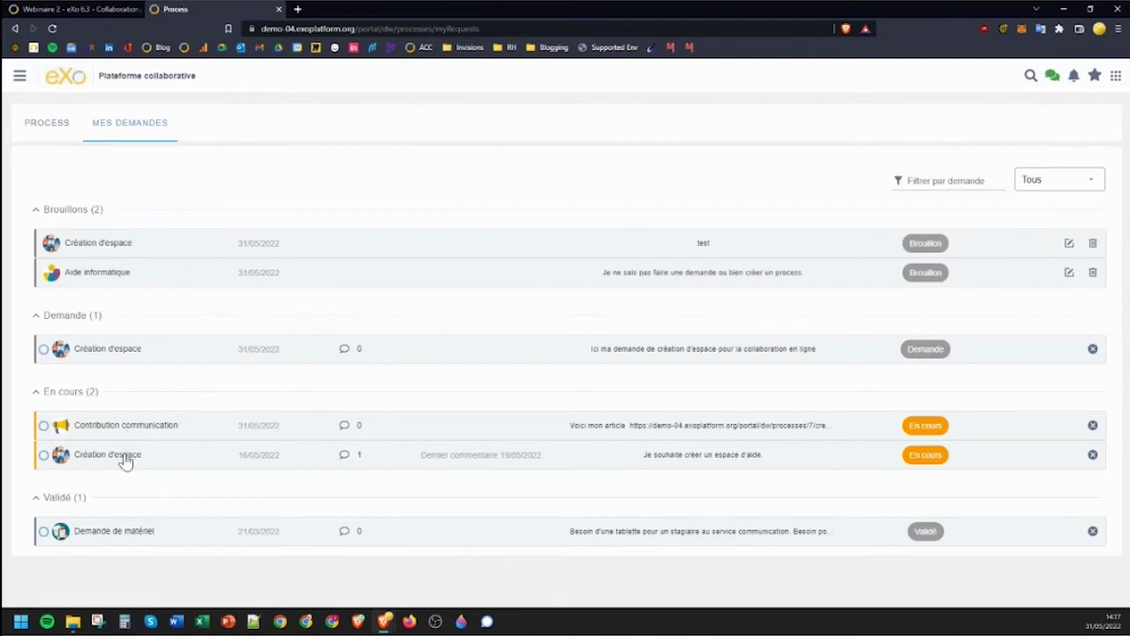
Review the in-progress Création d'espace request's details and comments, close them, then open the main menu.
left_click(125, 463)
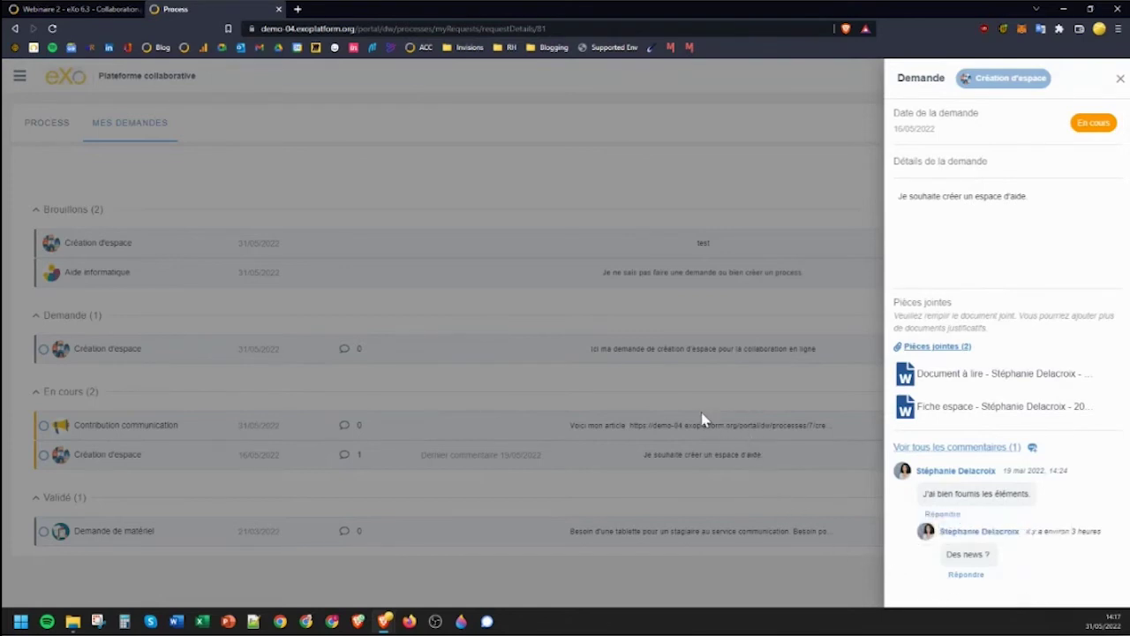
left_click(654, 402)
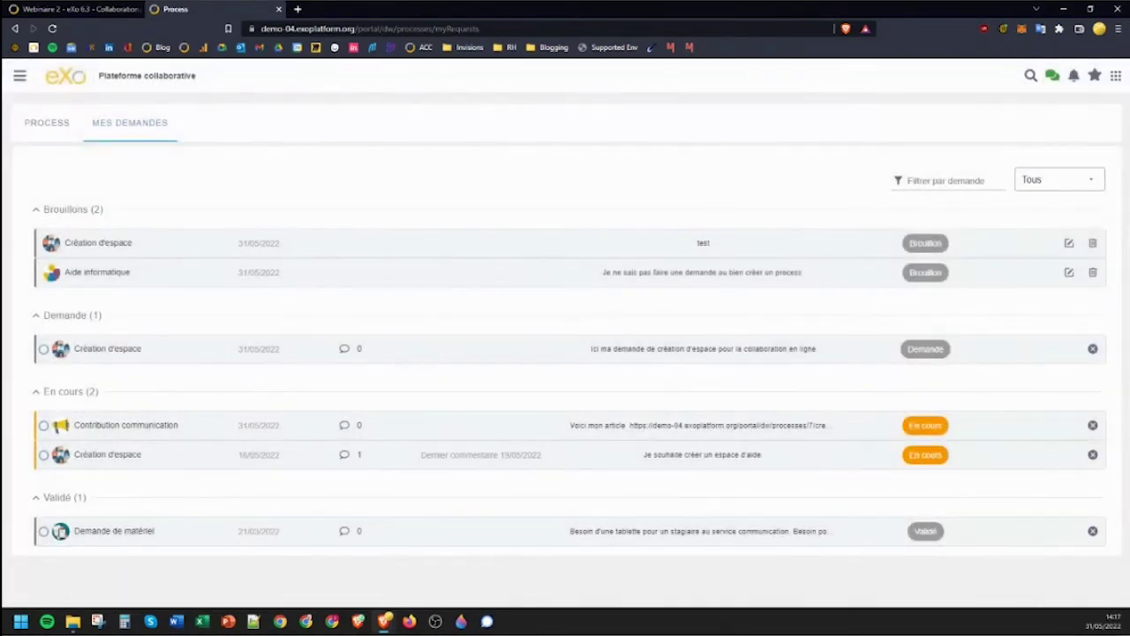
left_click(23, 78)
Sign out, sign back in with another user's saved login, and open the application drawer.
left_click(44, 479)
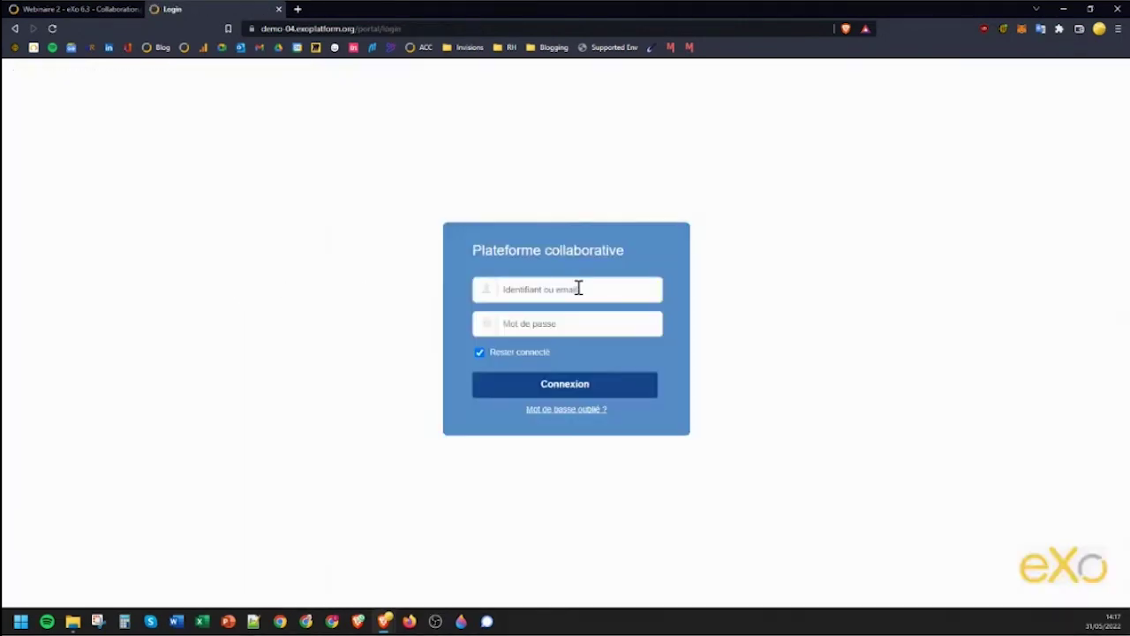
left_click(579, 288)
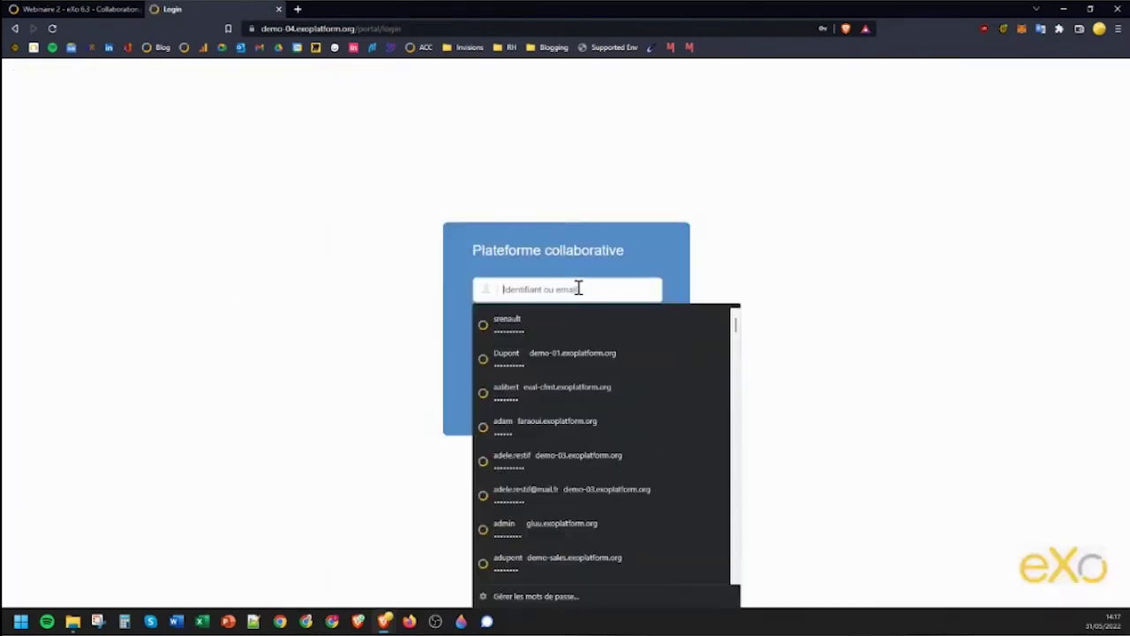
left_click(574, 318)
left_click(547, 395)
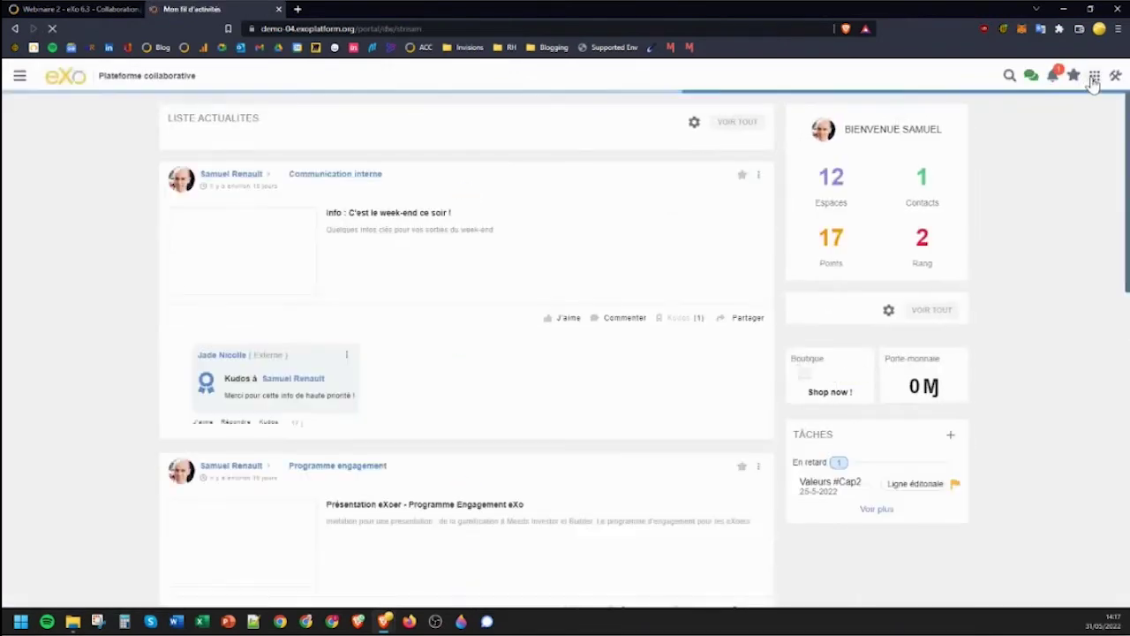
left_click(1093, 79)
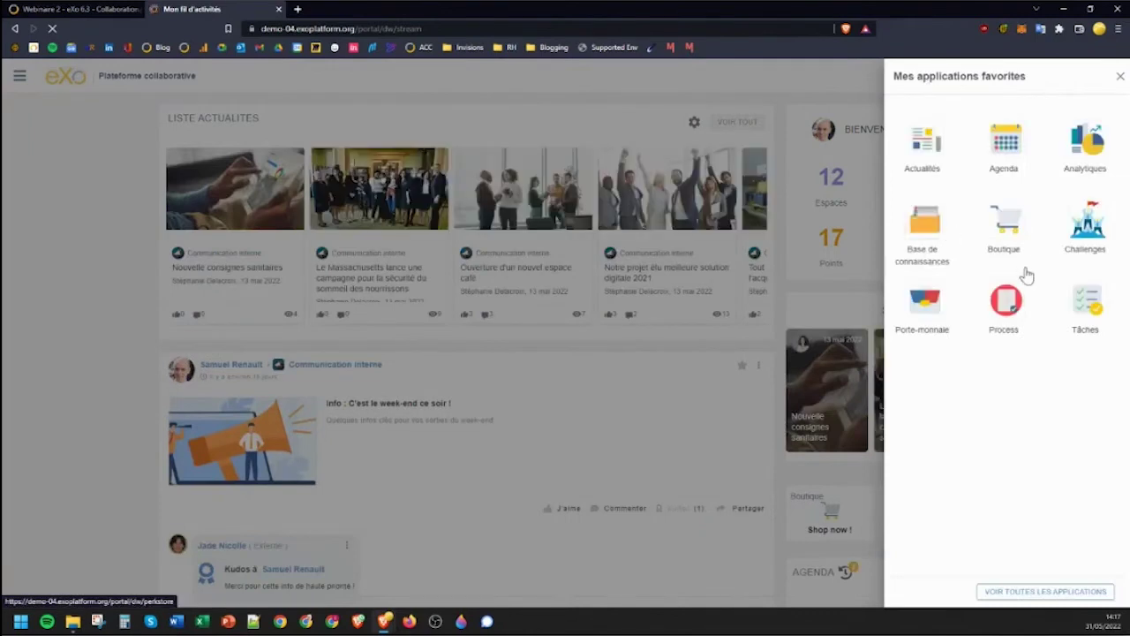
As the other user, open the Process app from the Mes applications favorites drawer.
left_click(1007, 307)
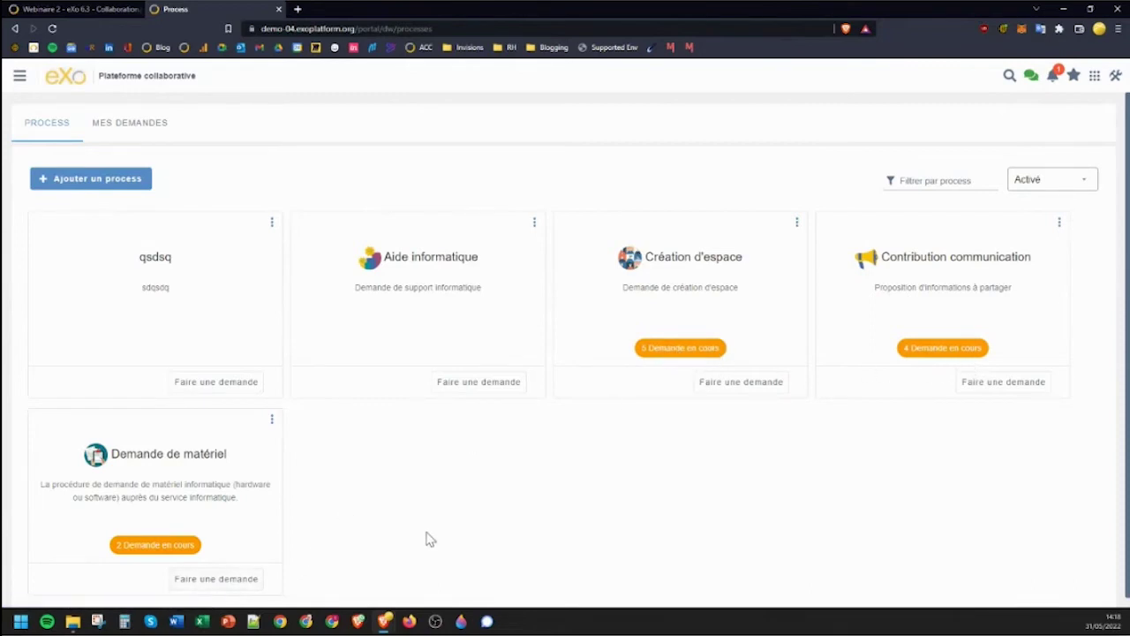
Check the new space-request notification, then open the in-progress Création d'espace requests board.
left_click(1051, 80)
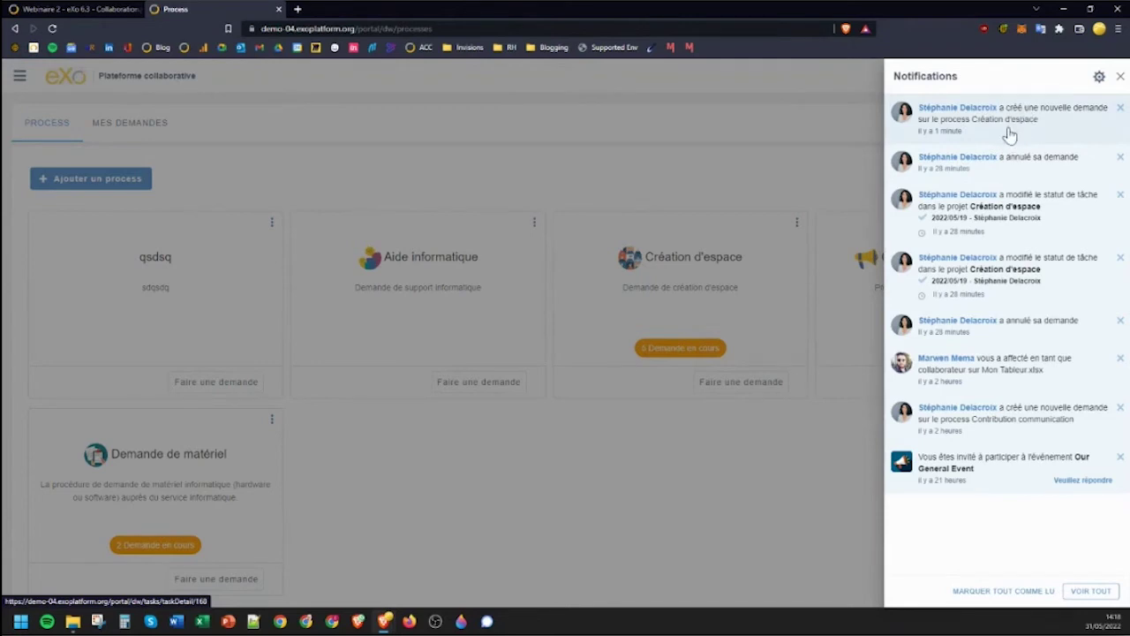
left_click(763, 175)
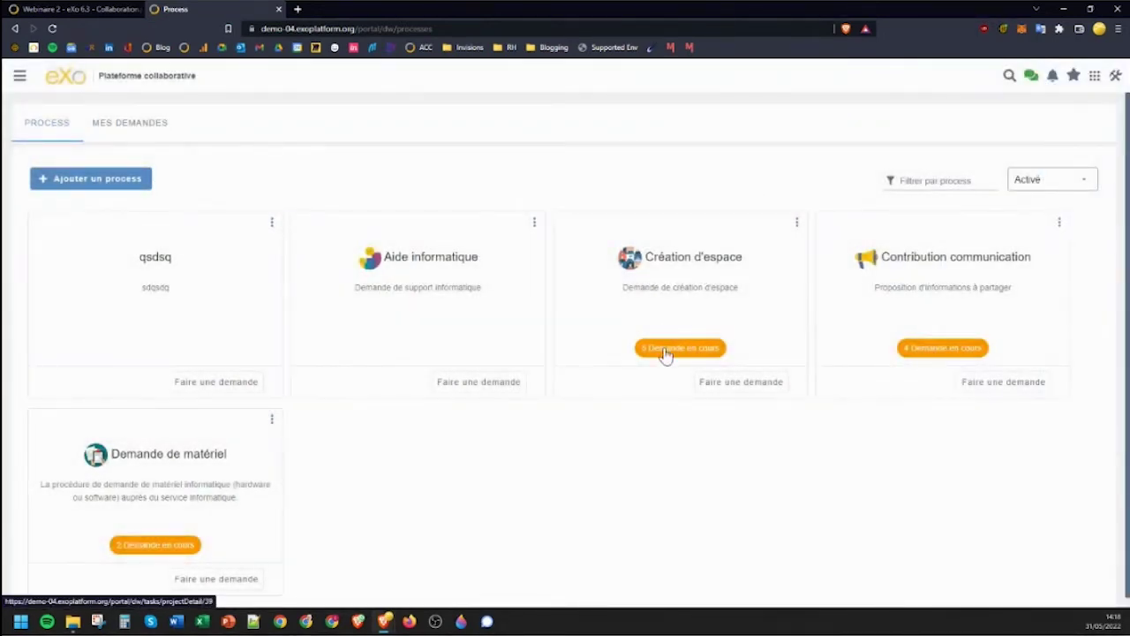
left_click(1051, 77)
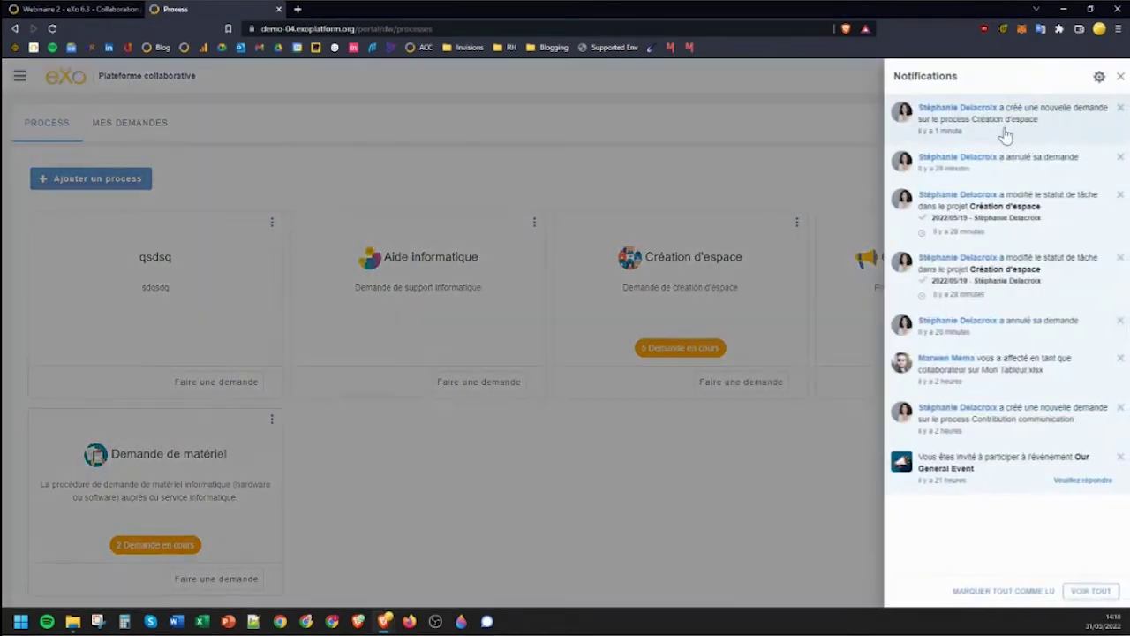
left_click(777, 169)
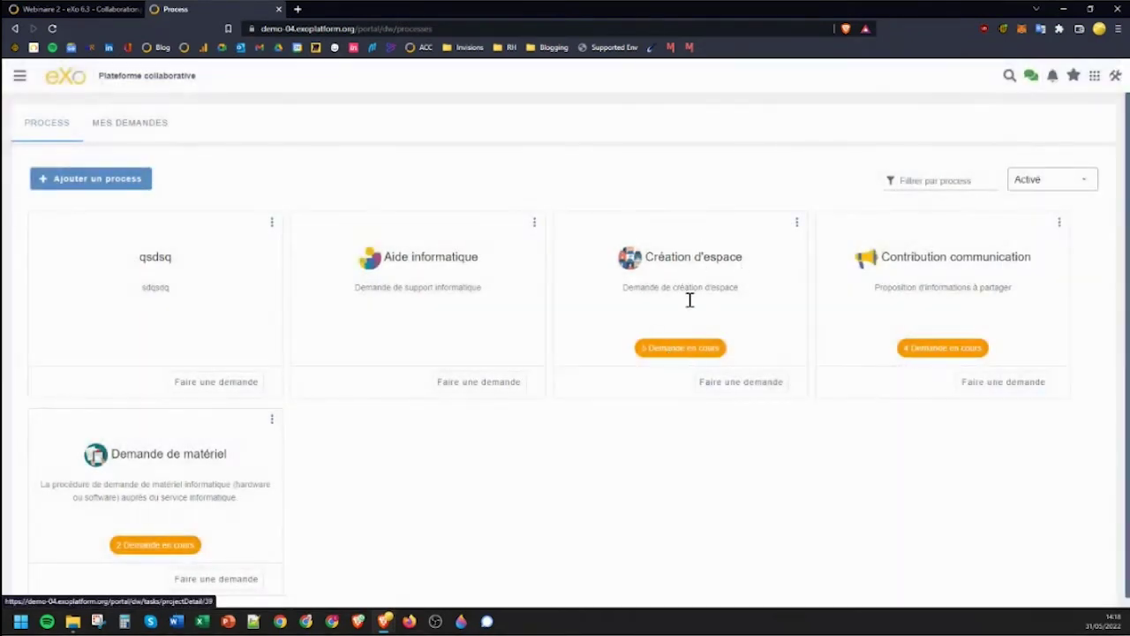
left_click(671, 353)
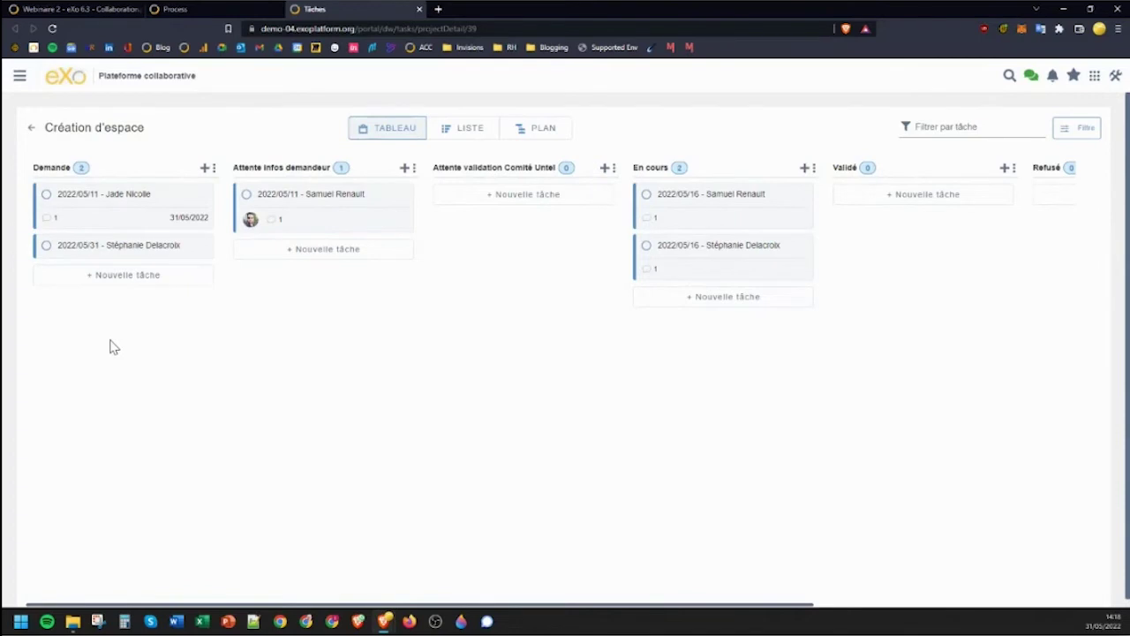
Review the 2022/05/11 and 2022/05/31 requests, move 2022/05/31 into Validé, and return to processes.
left_click(347, 218)
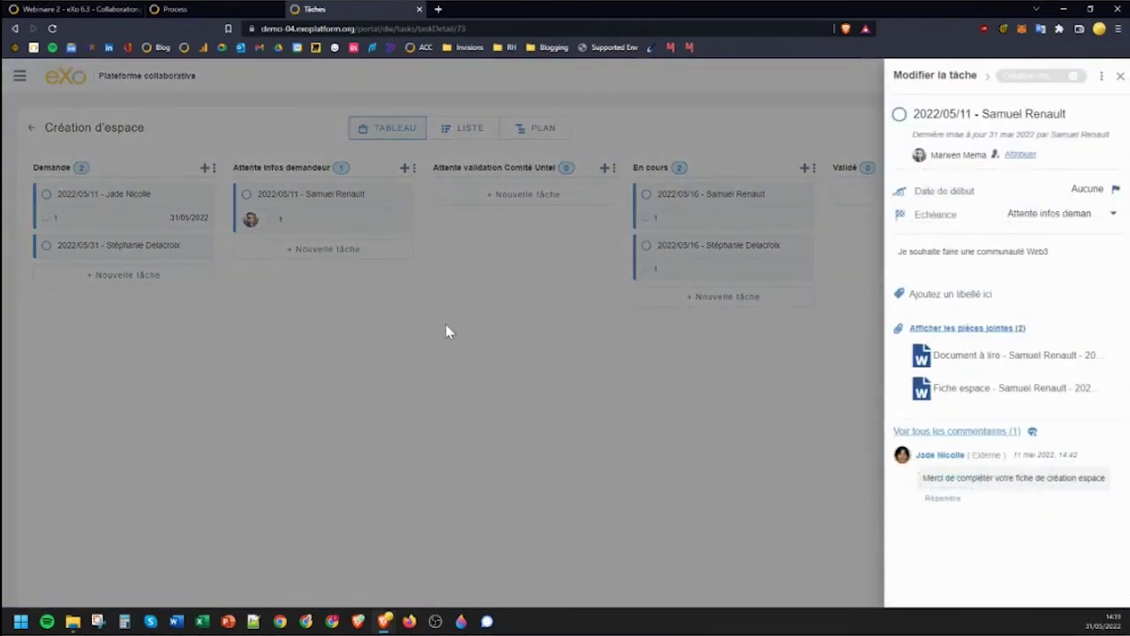
left_click(382, 316)
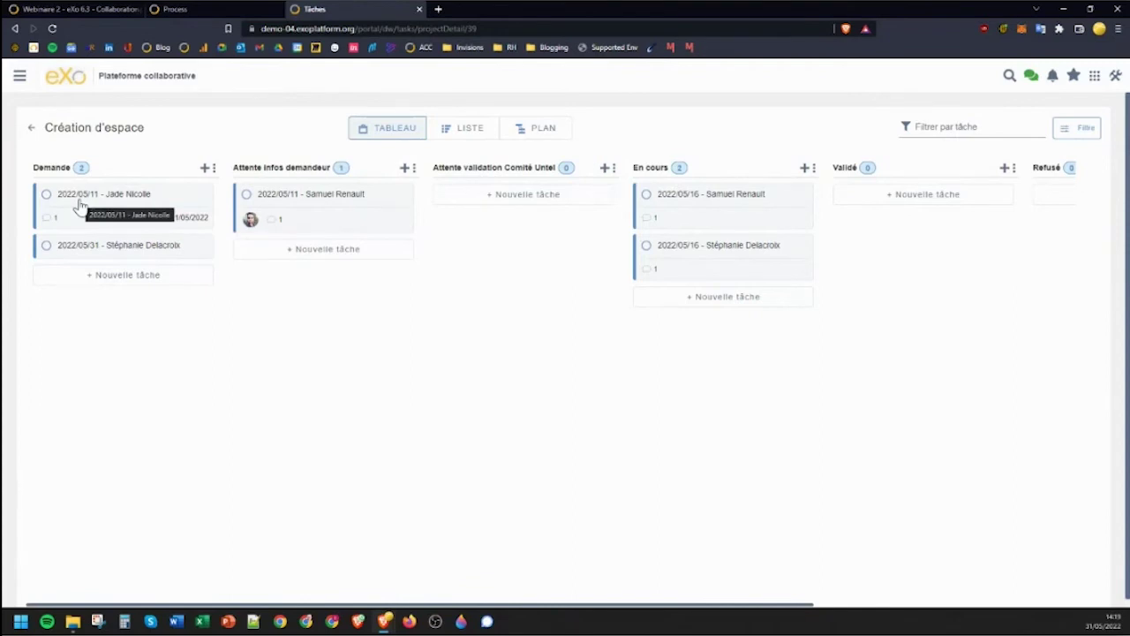
left_click(85, 250)
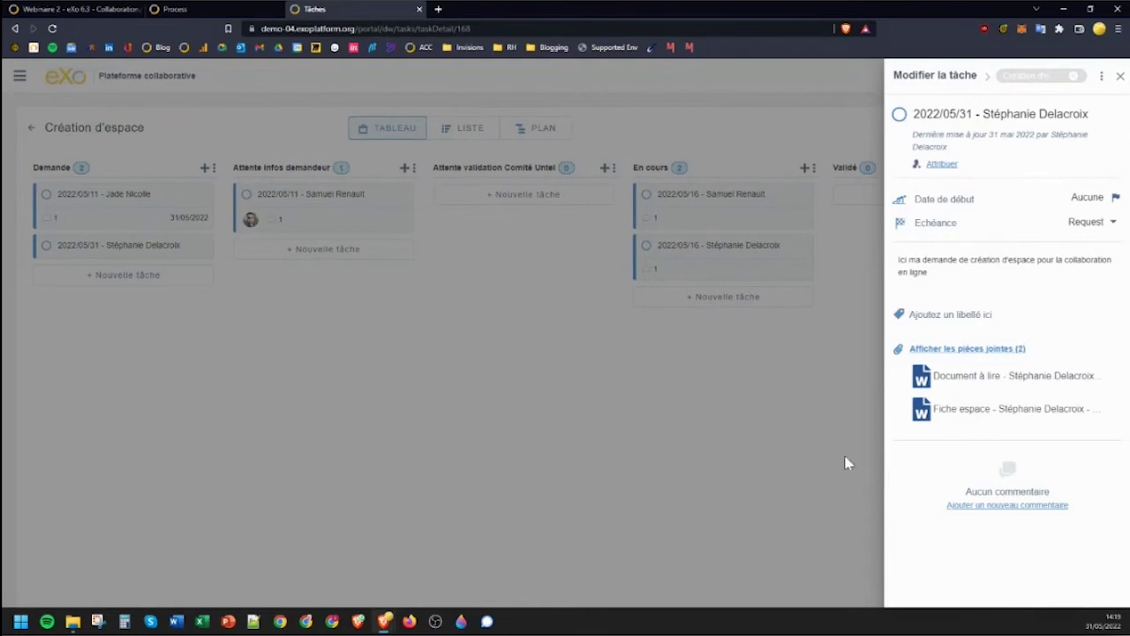
left_click(635, 466)
left_click_drag(90, 253, 899, 210)
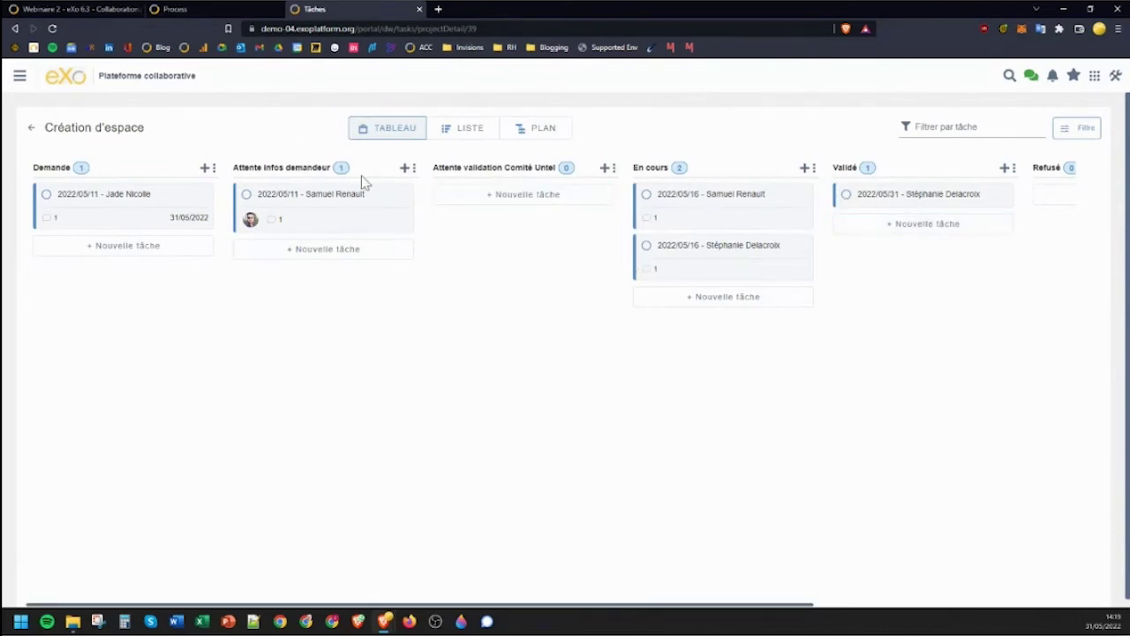
left_click(190, 8)
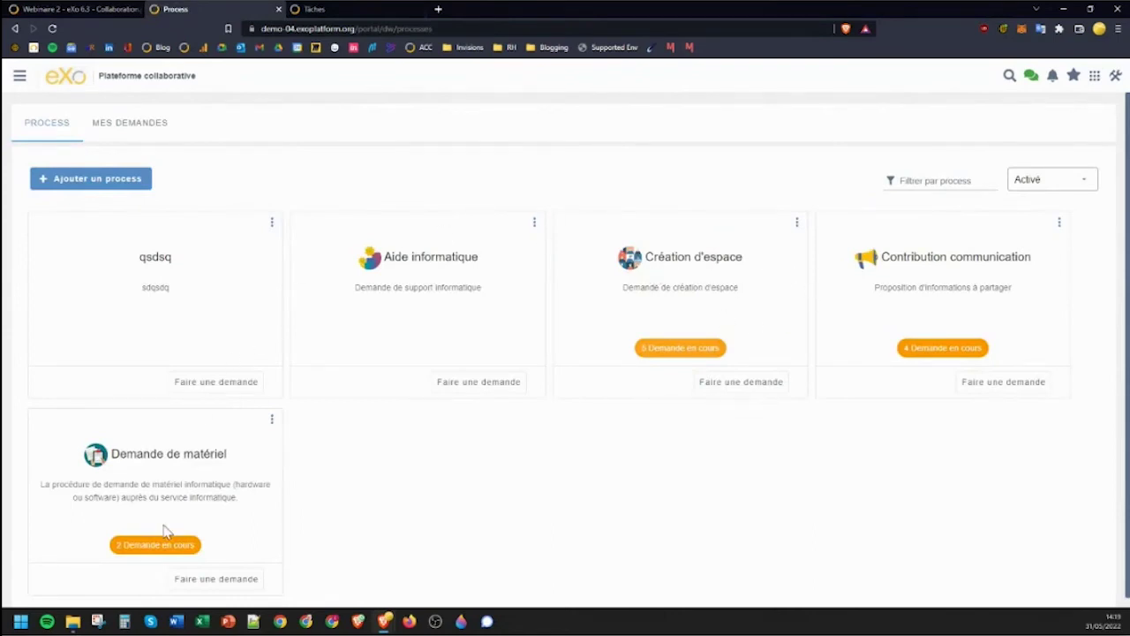
On the Contribution communication board, add a Planifié status after Attente and move the 2022/05/31 request there.
left_click(952, 350)
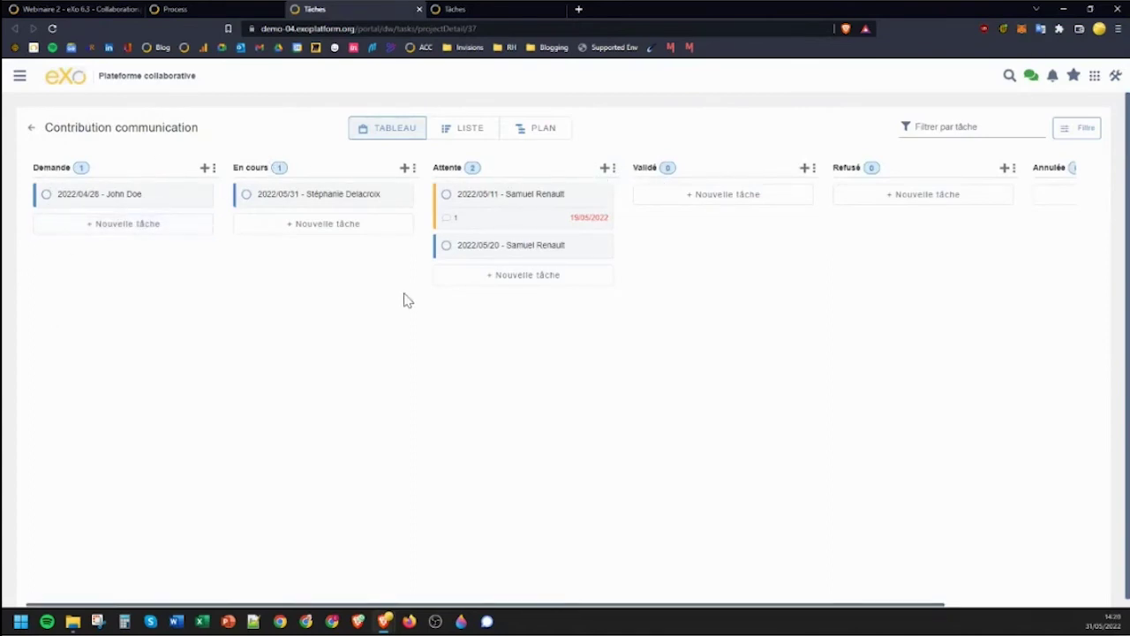
left_click(614, 168)
left_click(556, 227)
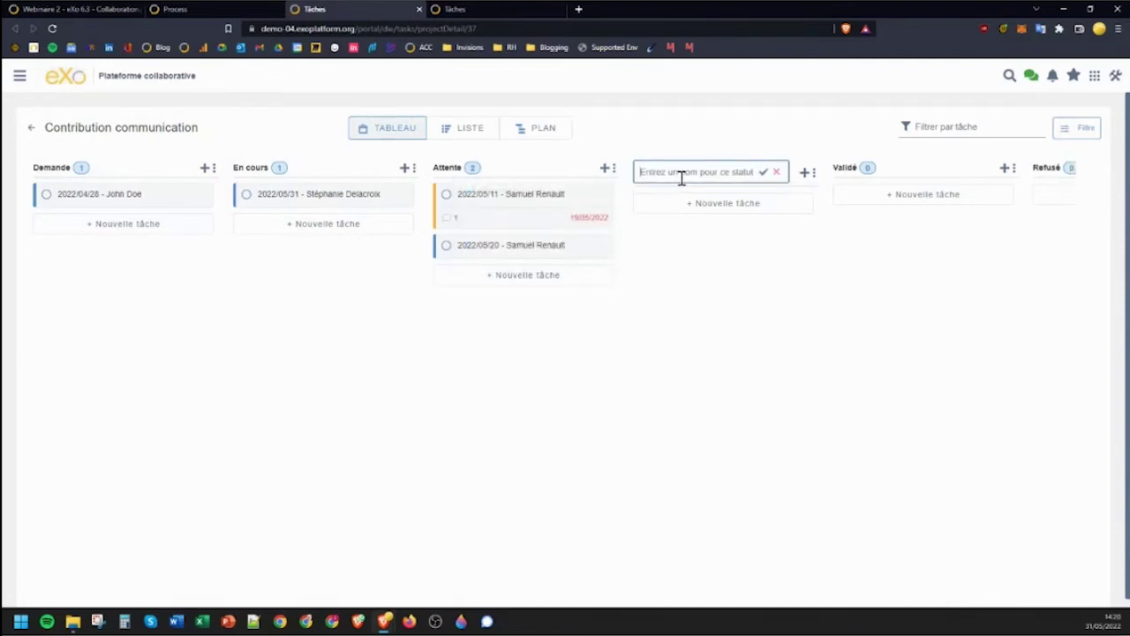
type("Planifié")
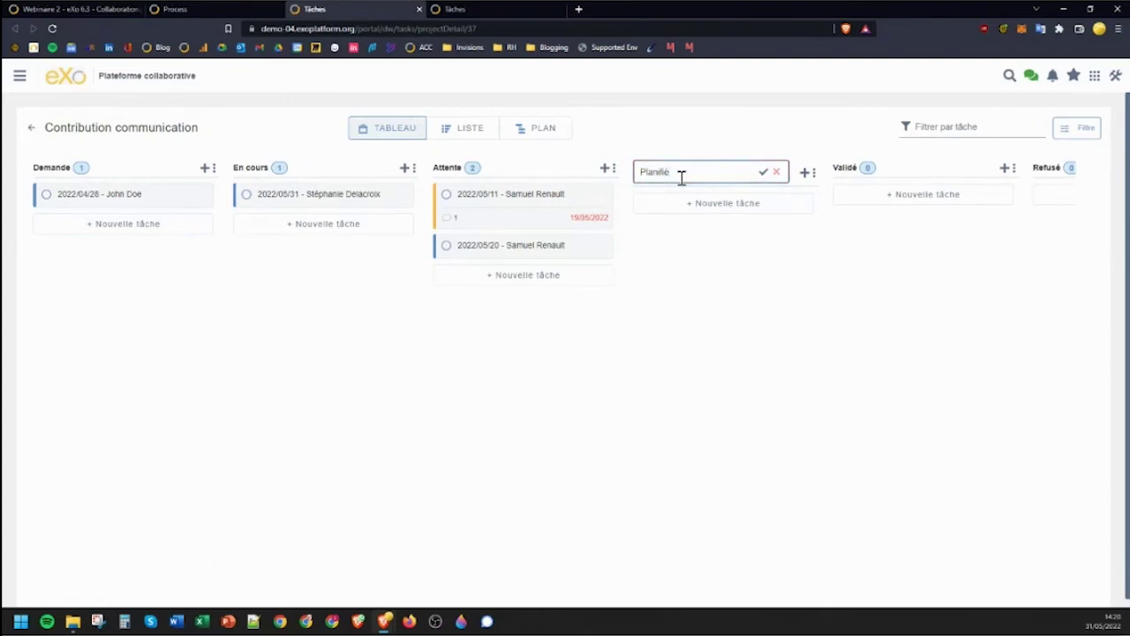
key("Return")
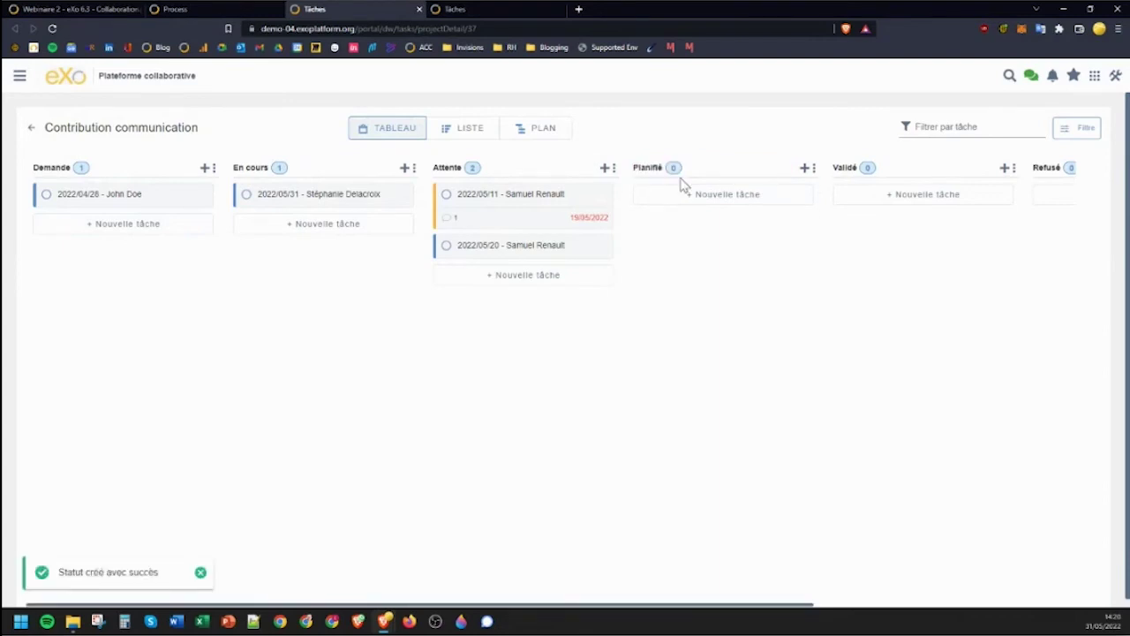
left_click_drag(295, 196, 666, 197)
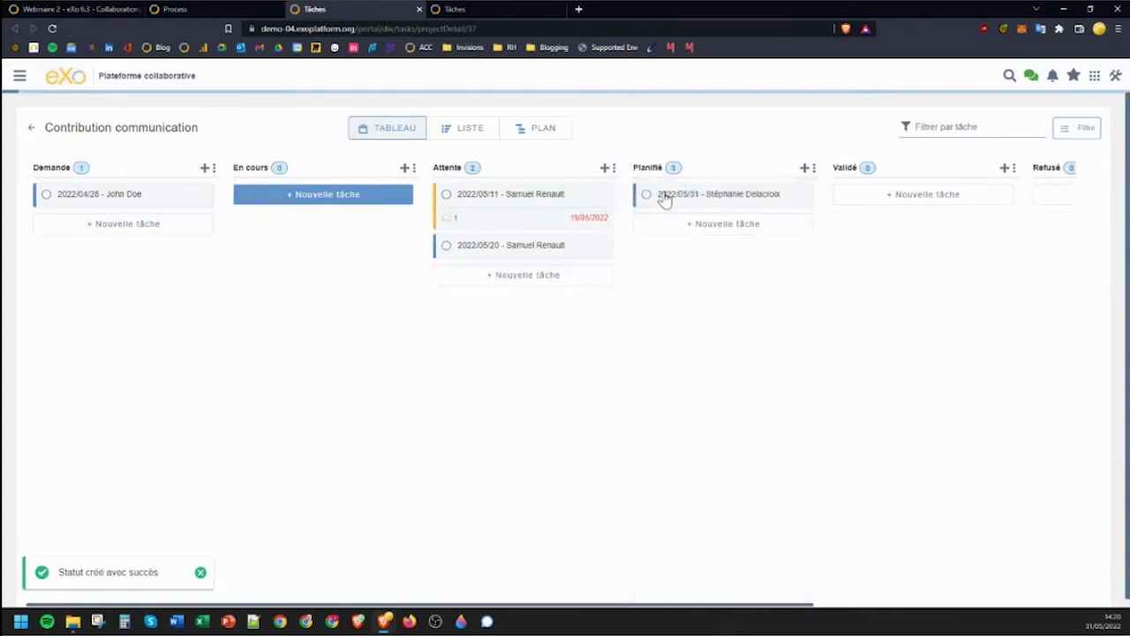
Set the 2022/05/31 request's due date to 9 juin 2022.
left_click(726, 203)
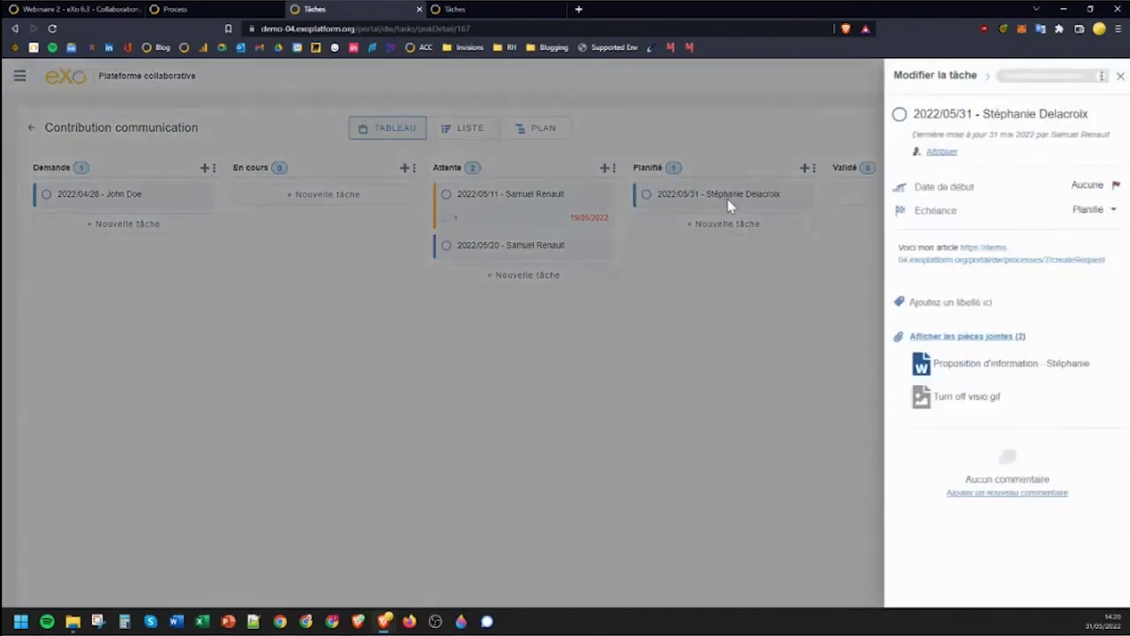
left_click(932, 216)
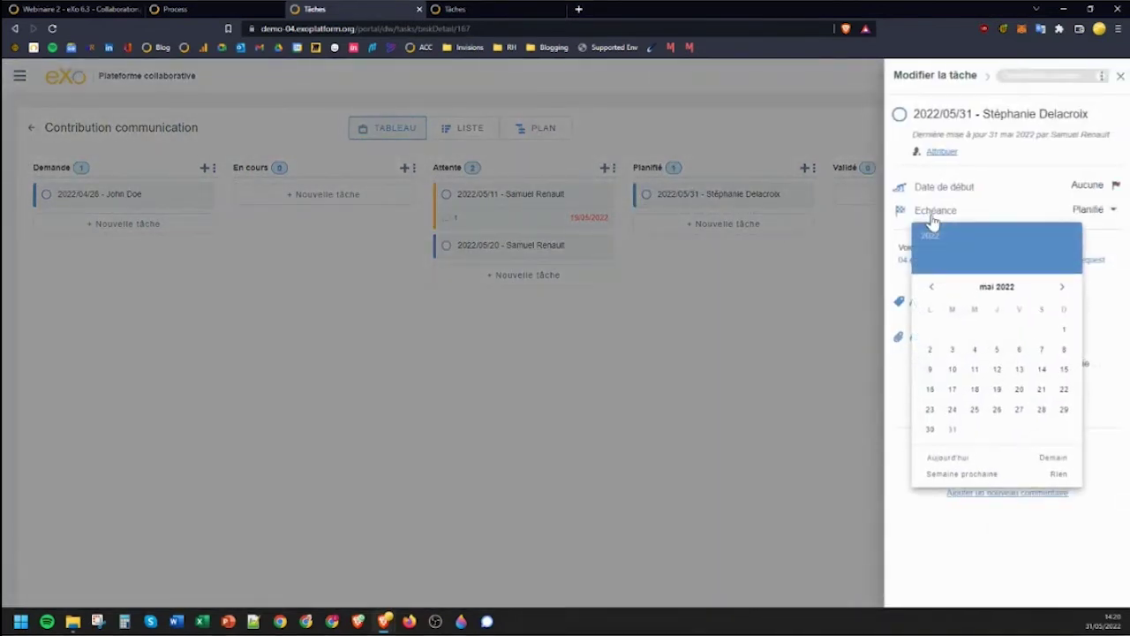
left_click(1063, 288)
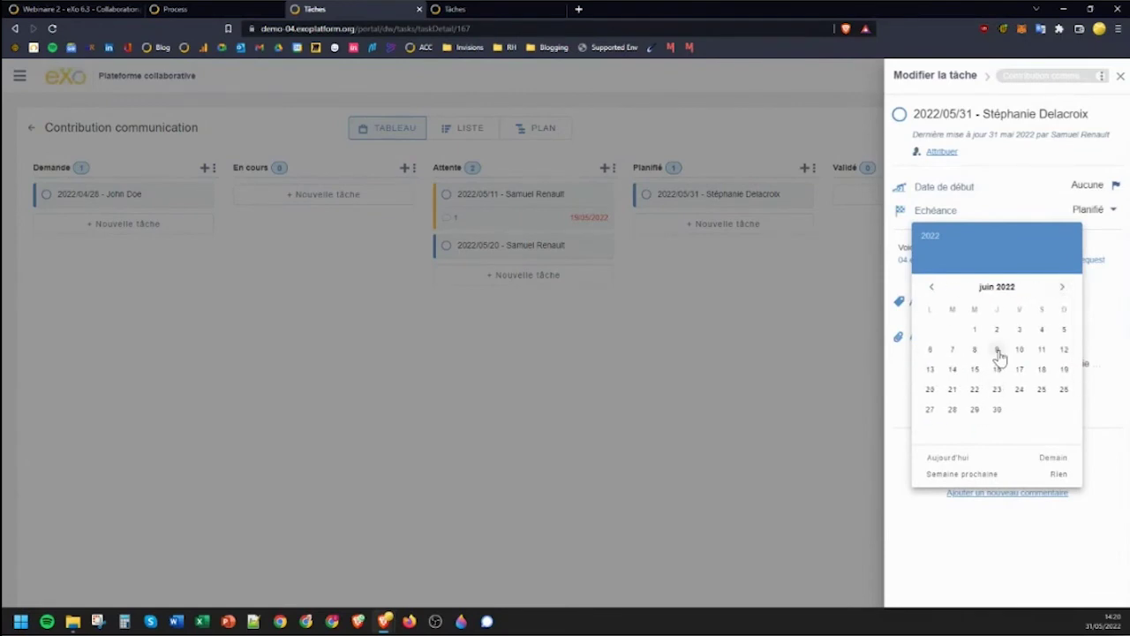
left_click(997, 350)
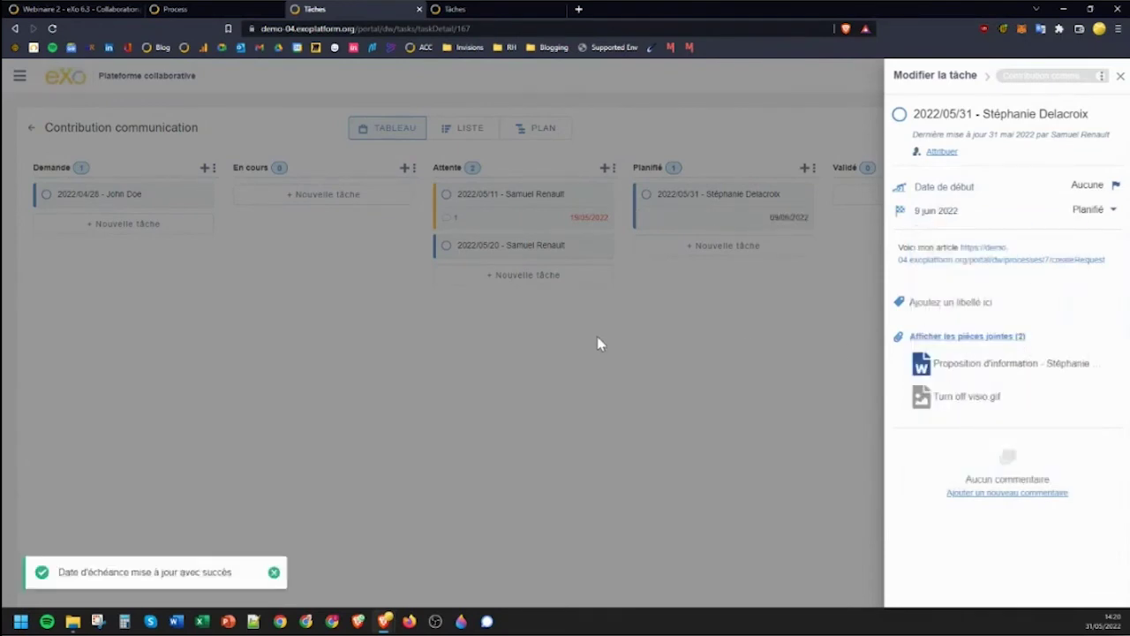
Post the comment 'Très intéressant, je confirme pour publication le 9' and close the request details.
left_click(961, 493)
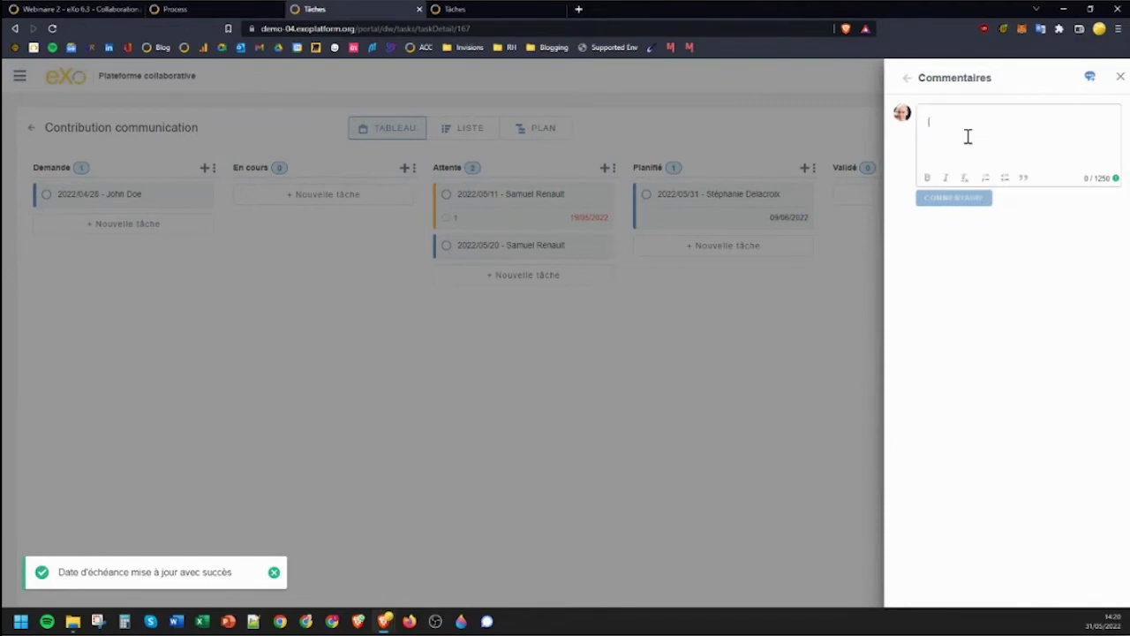
type("Très")
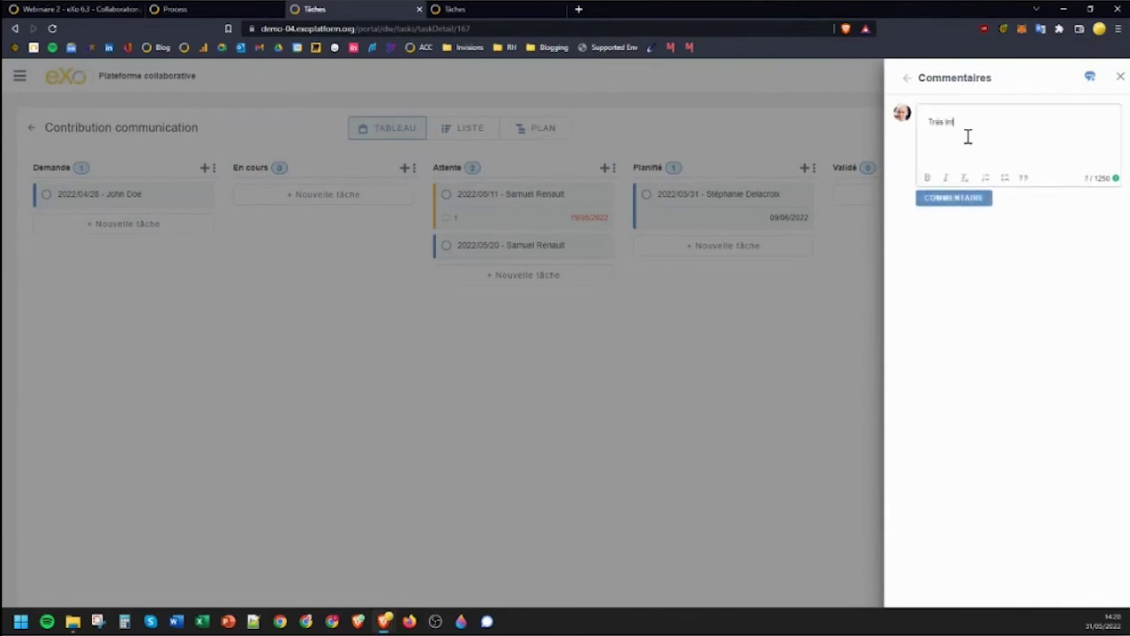
type(" intéressant, je confirme pour publi")
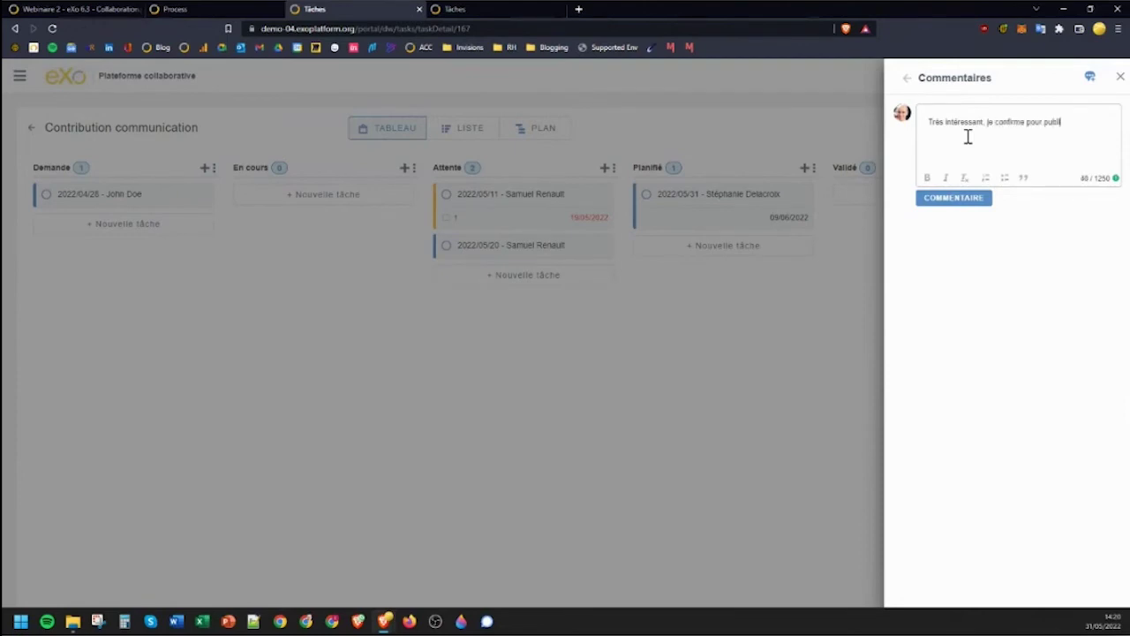
type("cation le 9 juin")
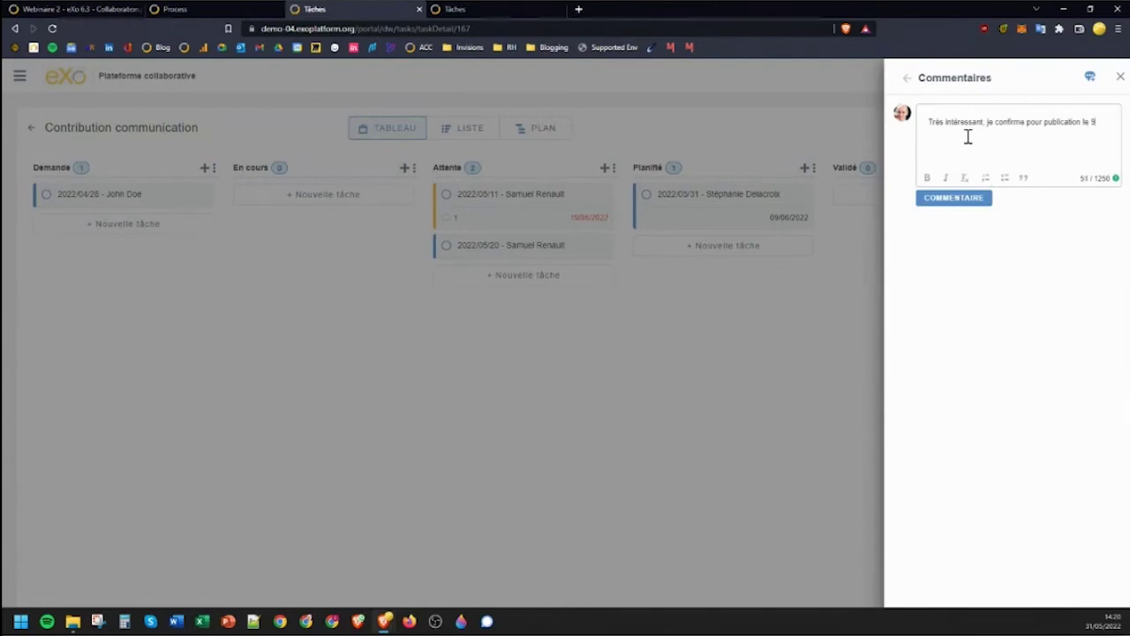
left_click(950, 196)
left_click(791, 304)
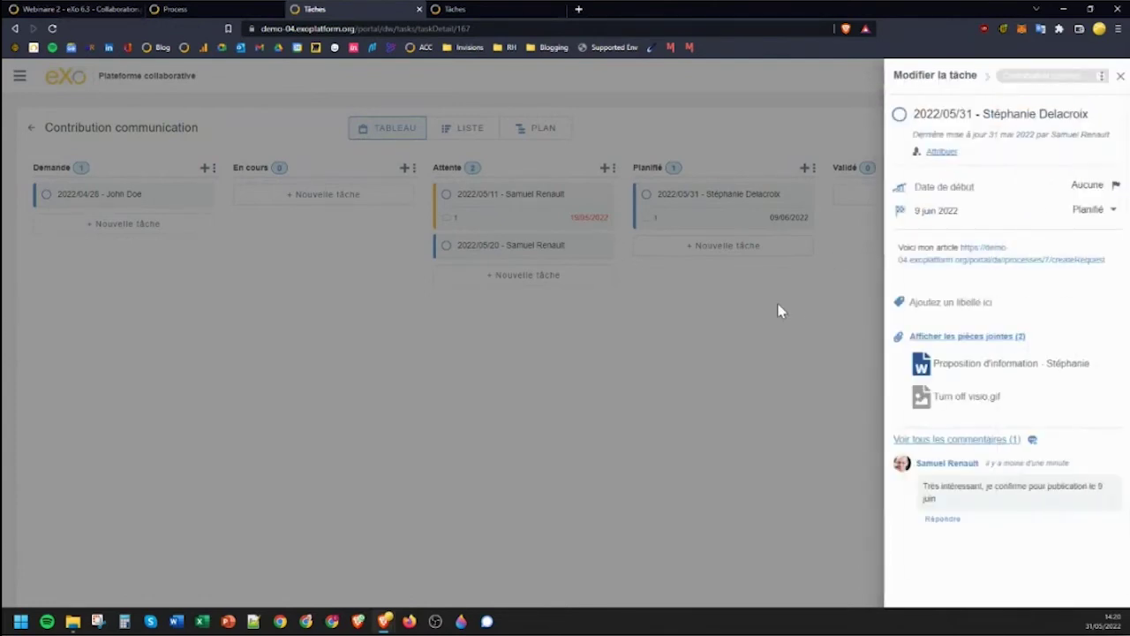
left_click(7, 432)
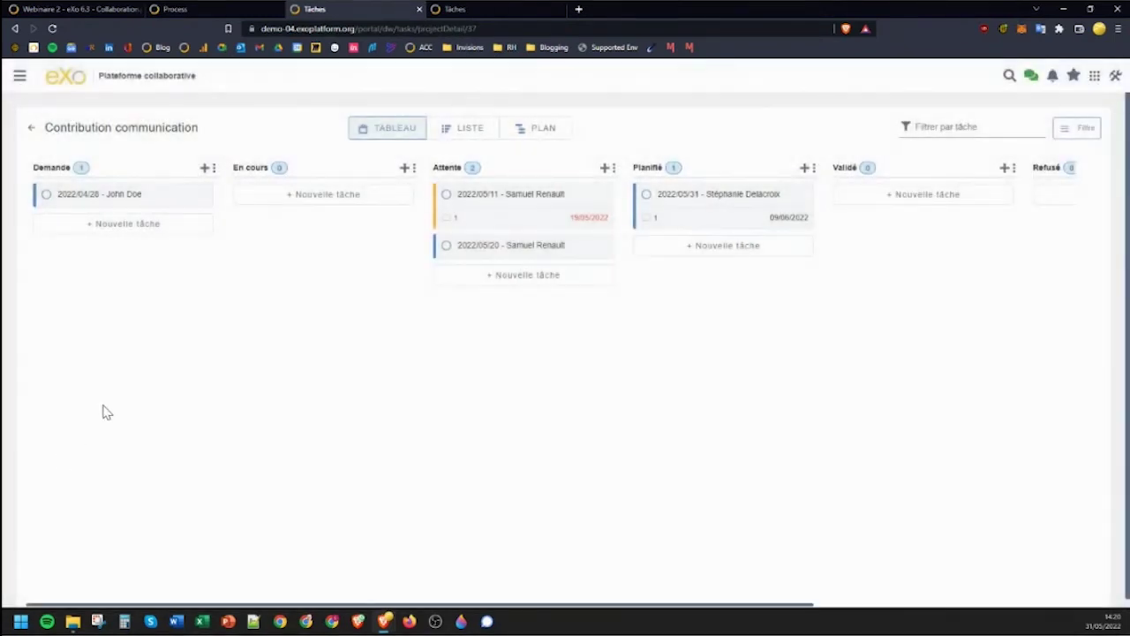
Create process 'Nouveau process' with presentation 'Une présentation' and summary 'Un résumé', then continue.
left_click(243, 12)
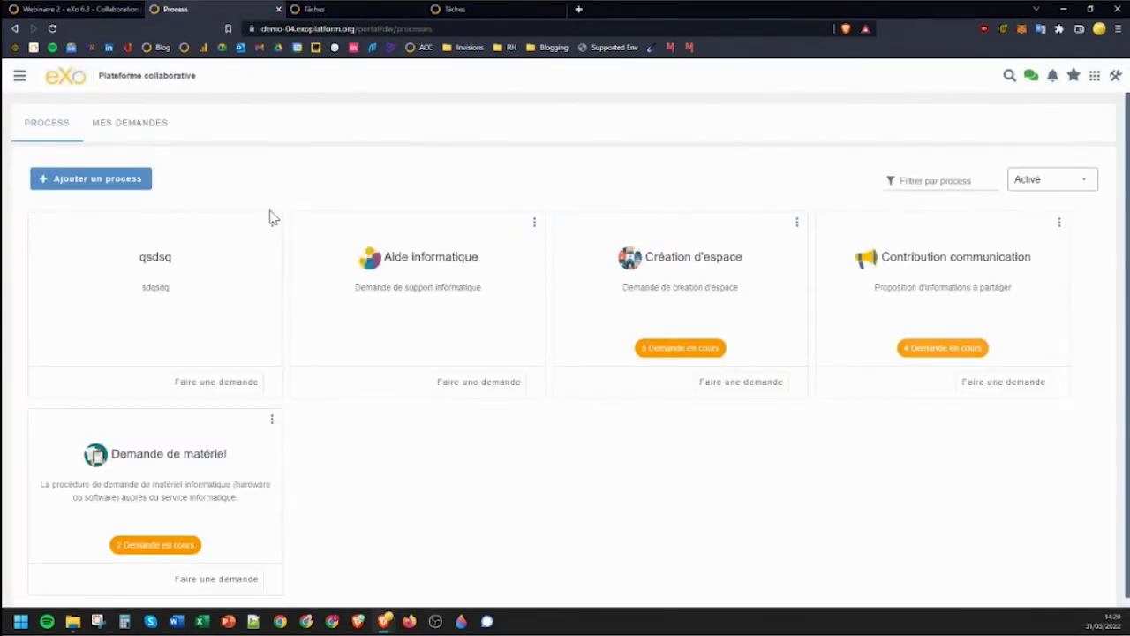
mouse_move(272, 222)
left_click(106, 187)
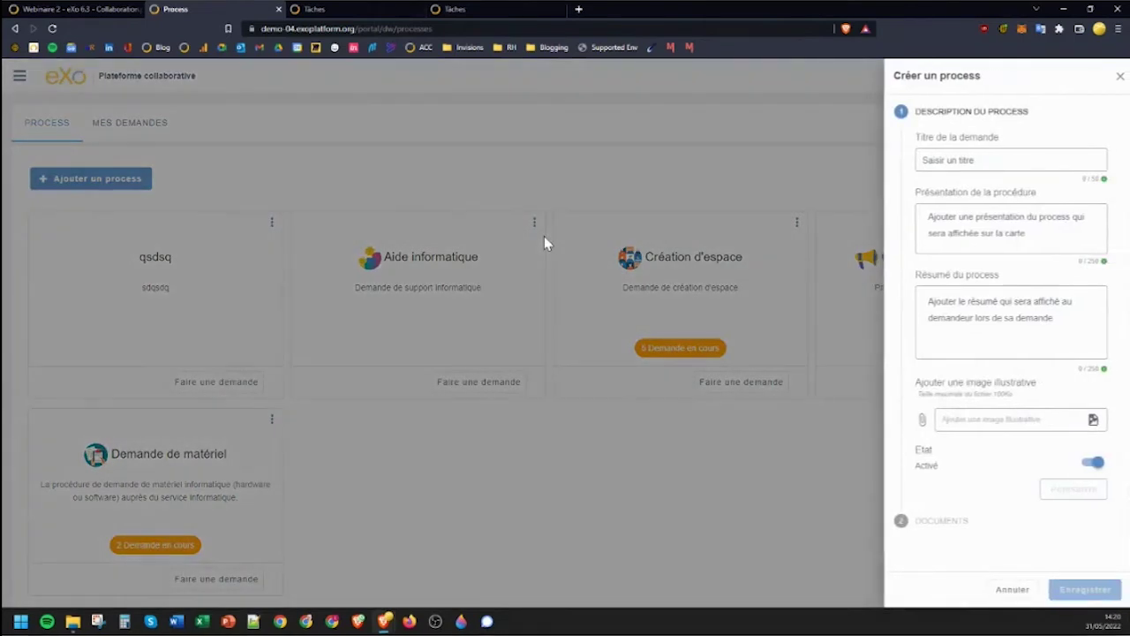
left_click(1033, 155)
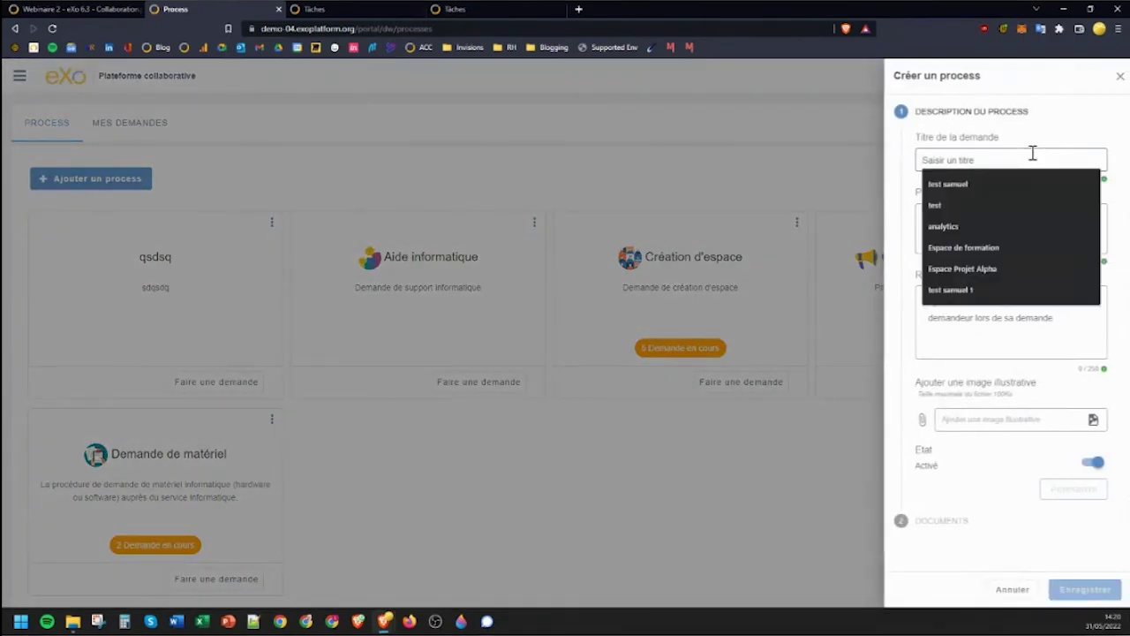
type("Nouve")
key("BackSpace")
key("BackSpace")
key("BackSpace")
key("BackSpace")
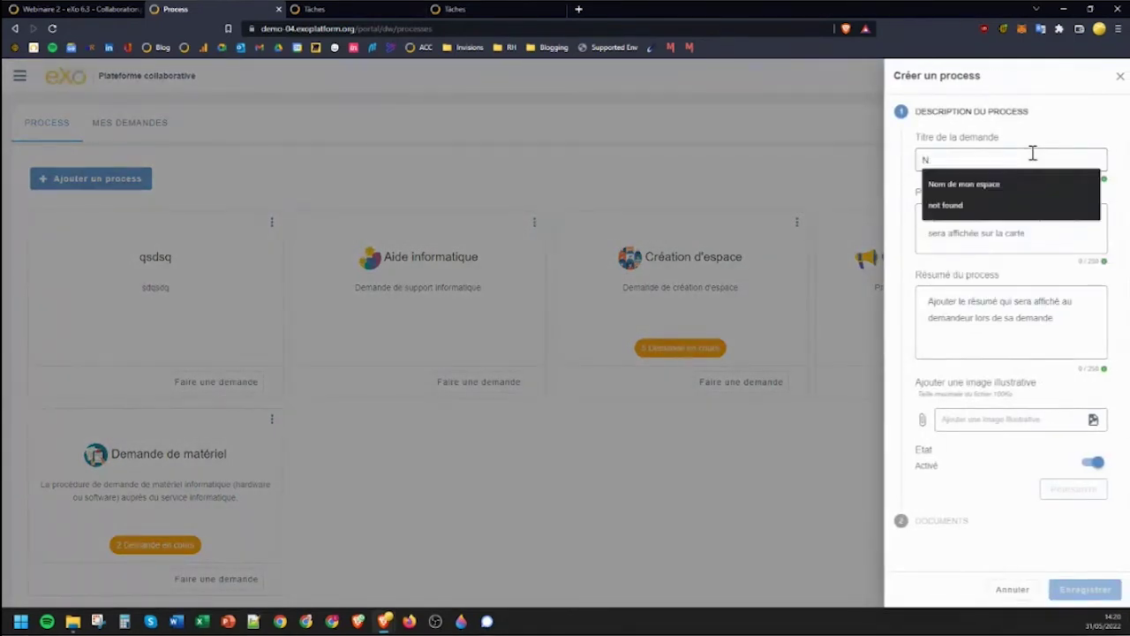
type("ouveau proces")
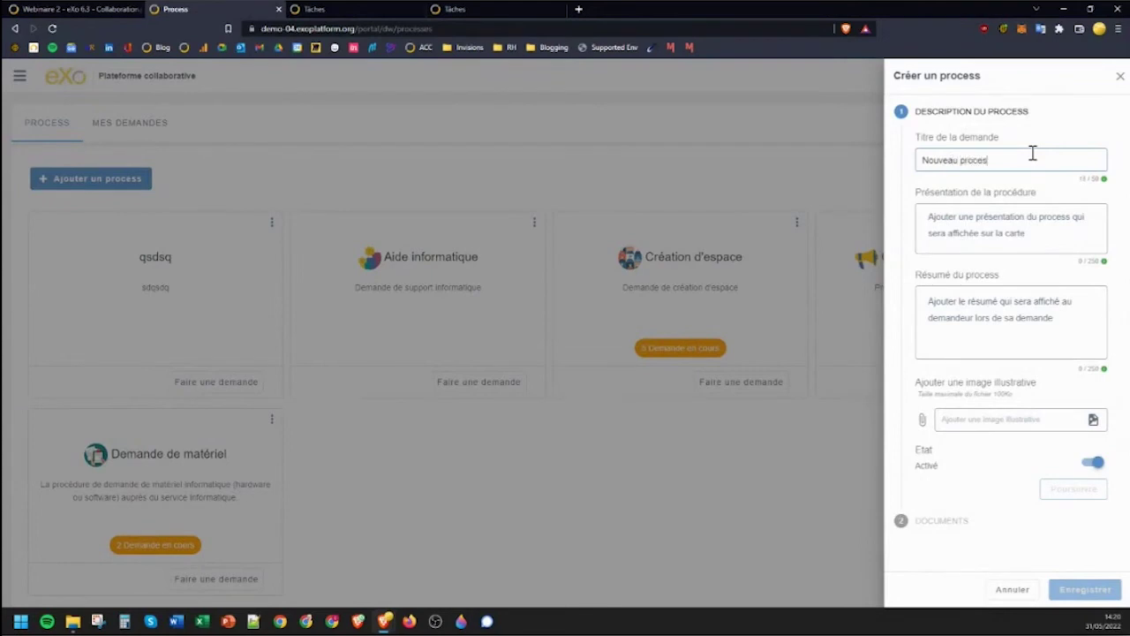
type("s")
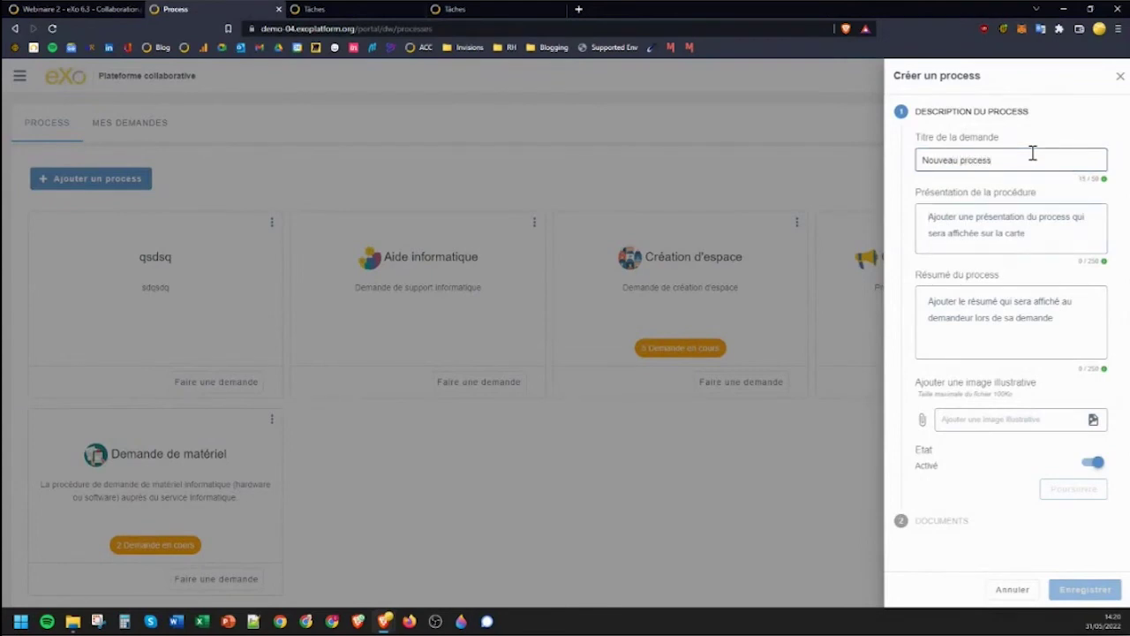
key("Tab")
type("Une pré")
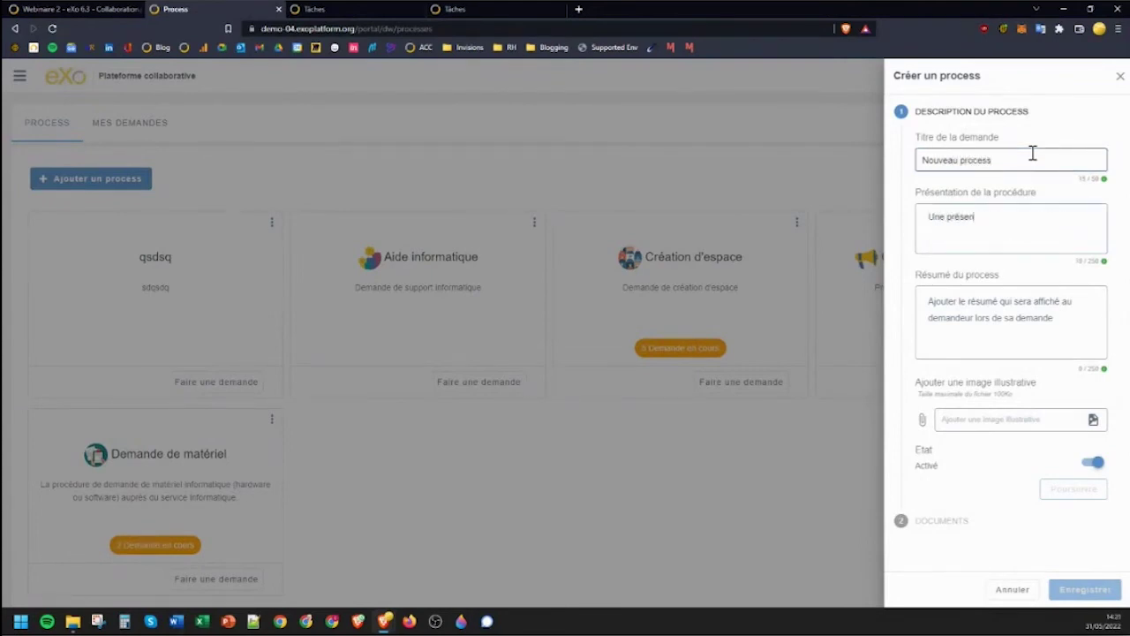
type("sentation")
key("Tab")
type("Un r")
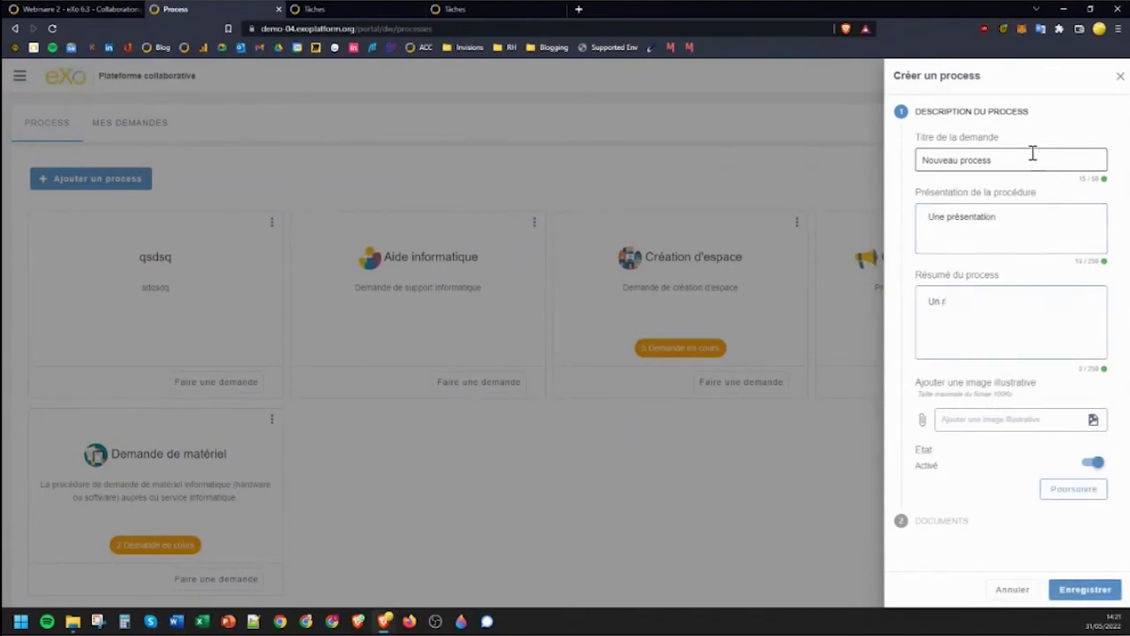
type("ésumé")
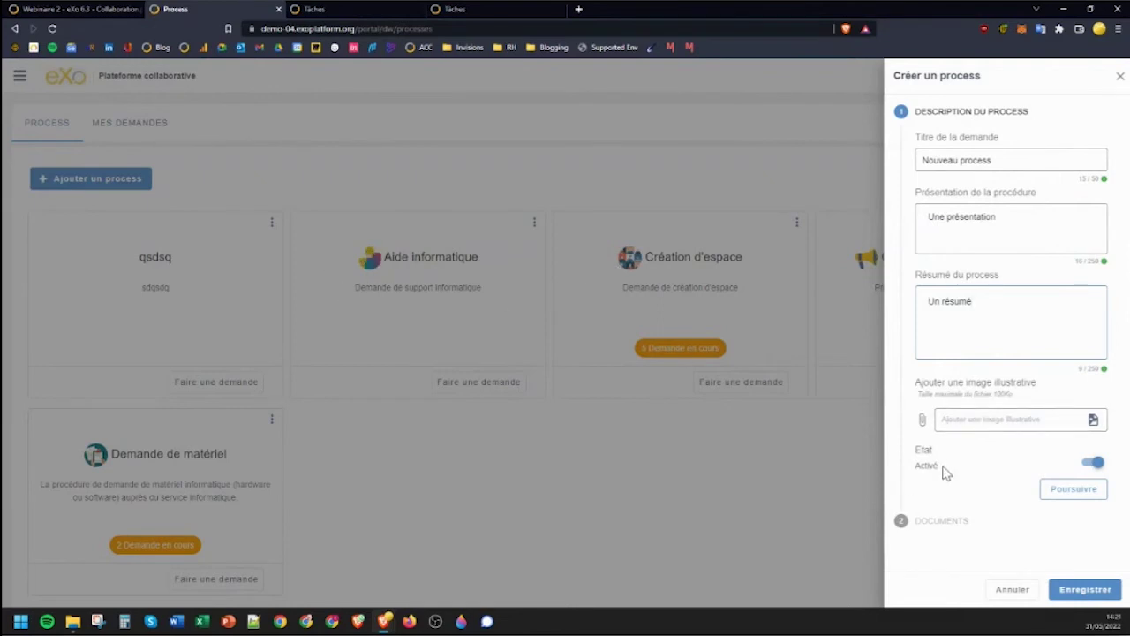
left_click(1073, 490)
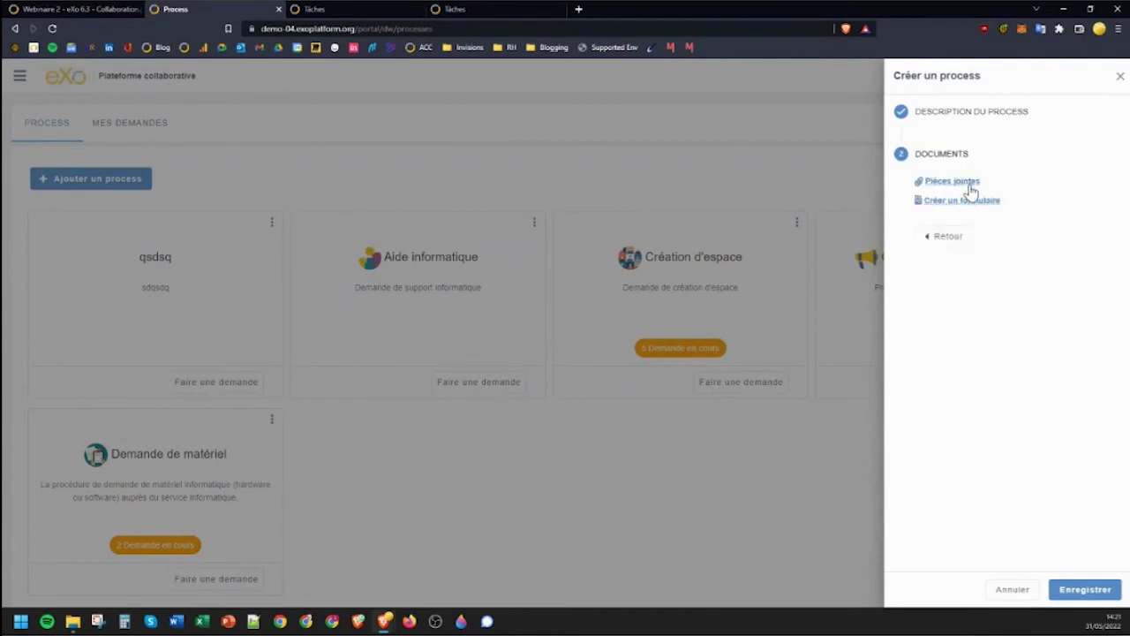
Create and attach the Word document 'créer ce document.docx' to Nouveau process.
left_click(971, 191)
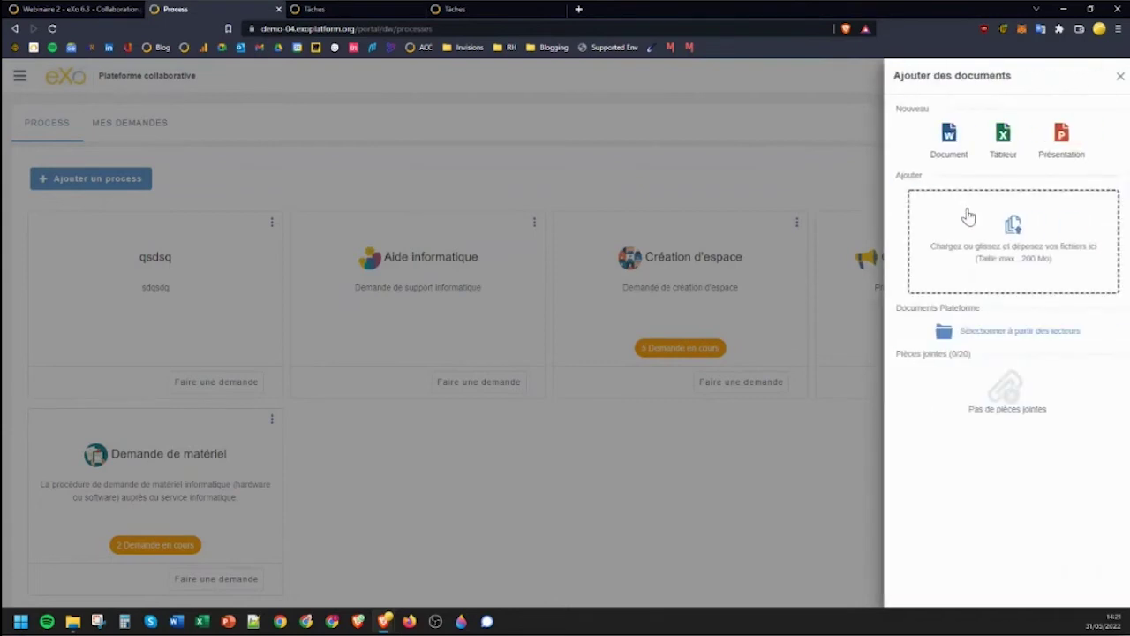
left_click(956, 146)
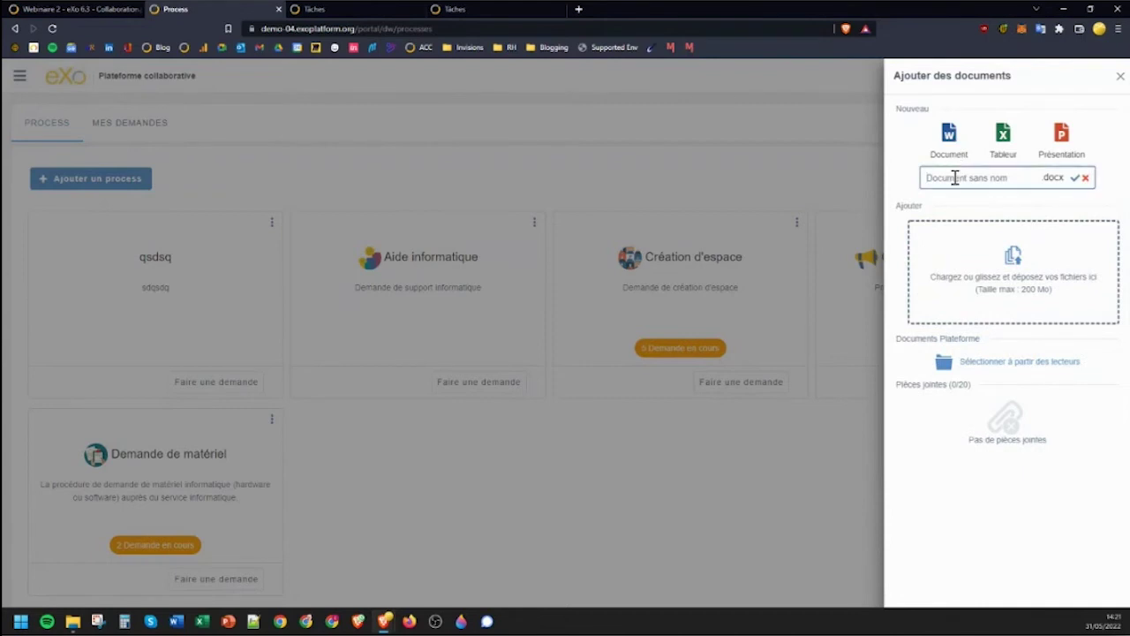
type("créer un document")
key("Return")
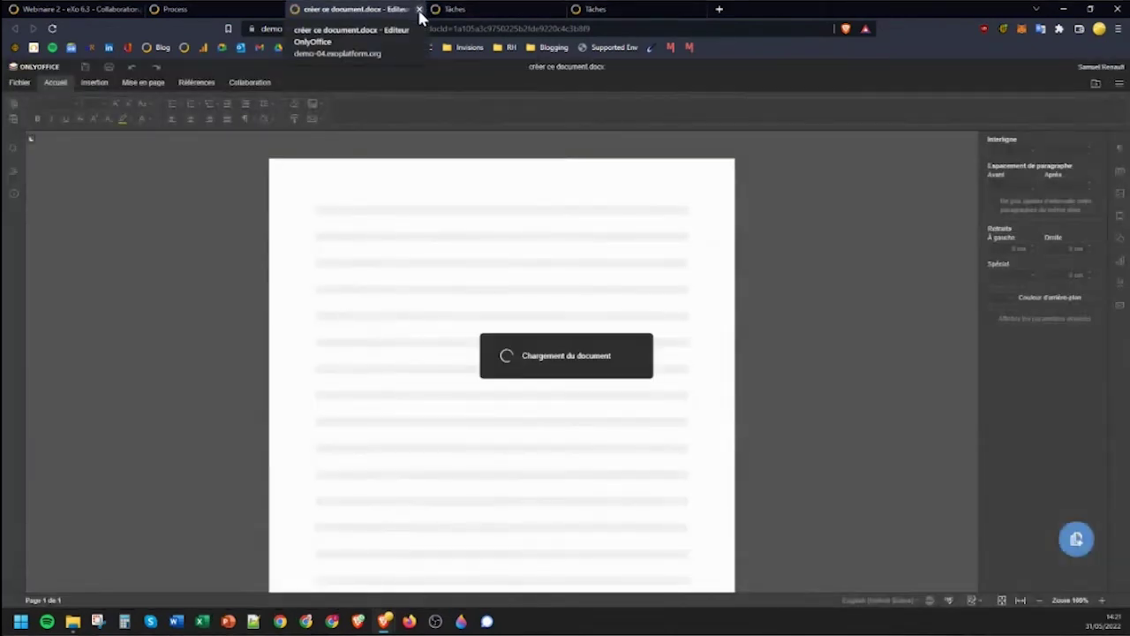
key("ctrl+w")
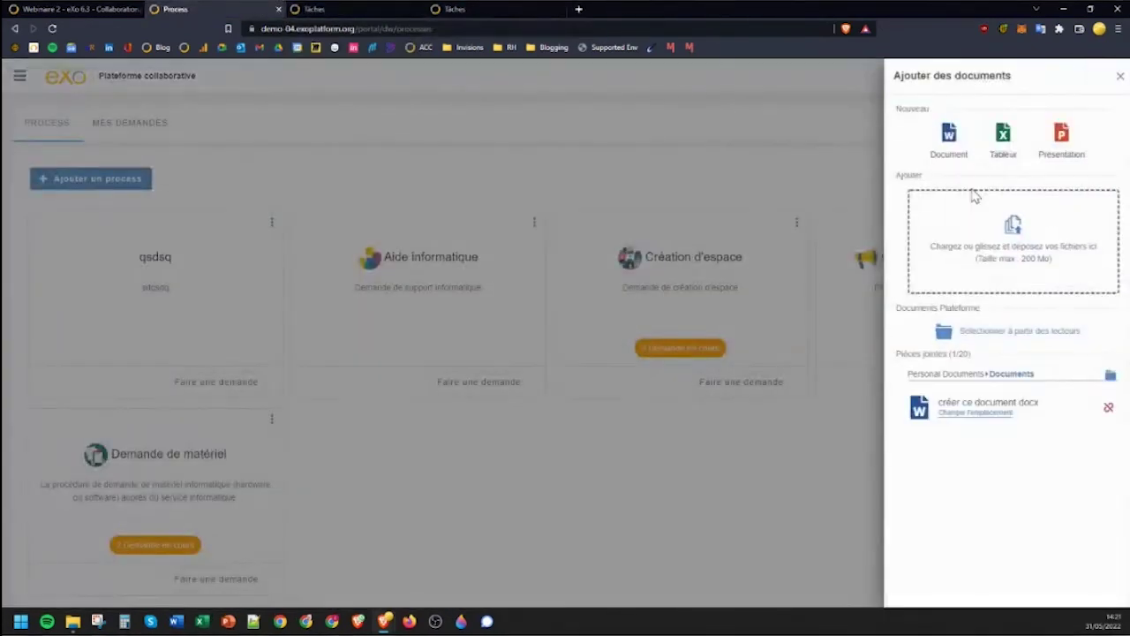
left_click(1119, 78)
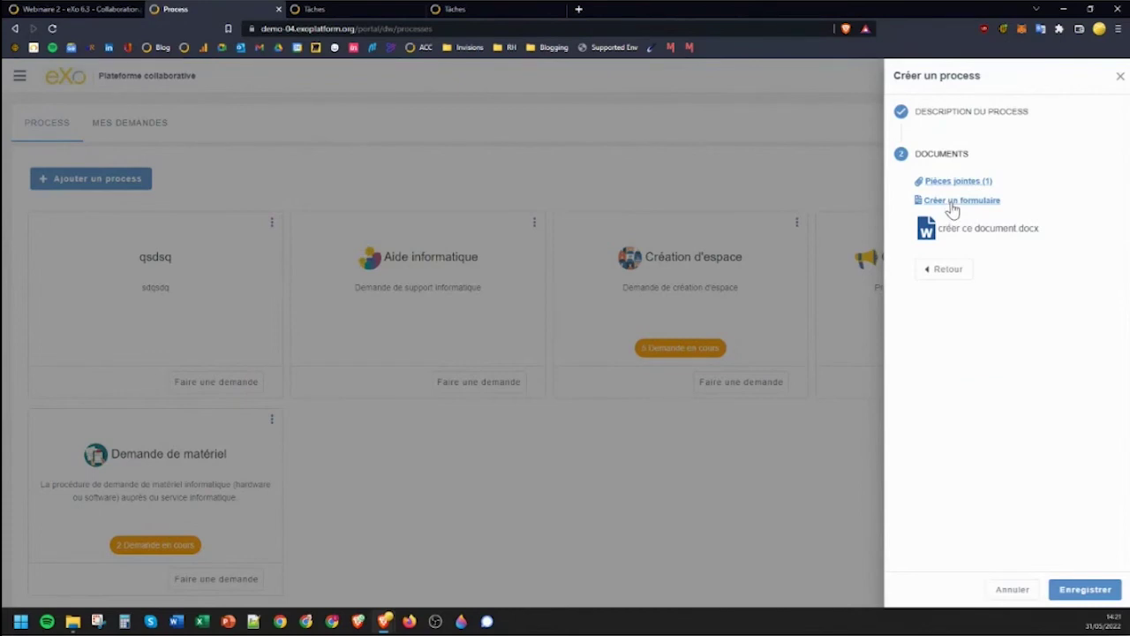
Create a new form document named 'Formulaire pour nouveau process'.
left_click(952, 203)
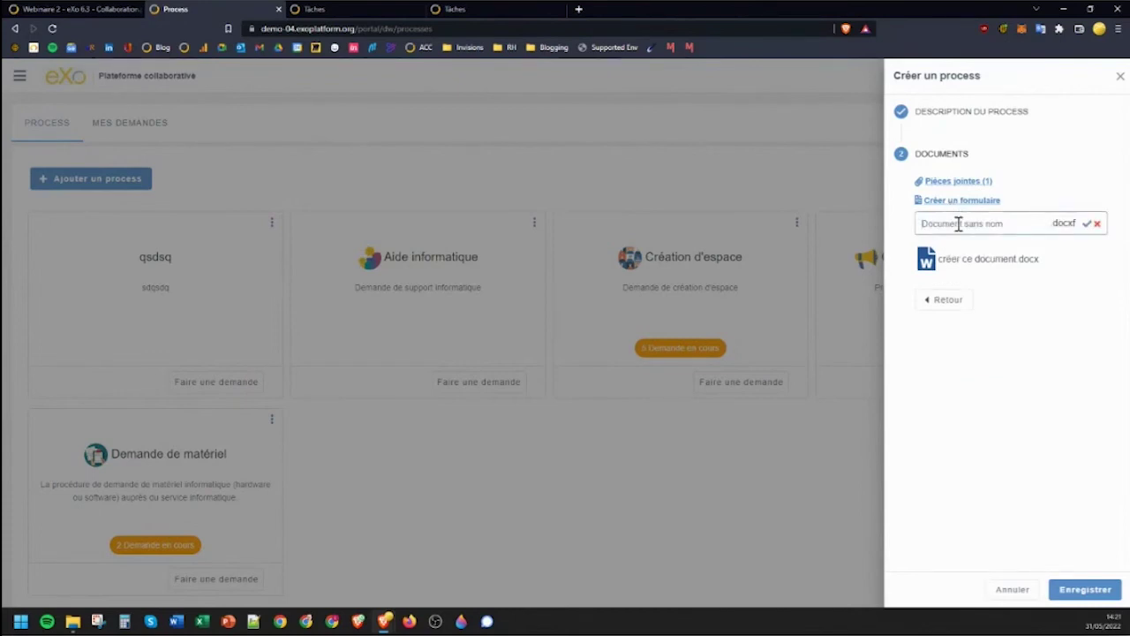
type("Foi")
type("mulaire pour nouveau process")
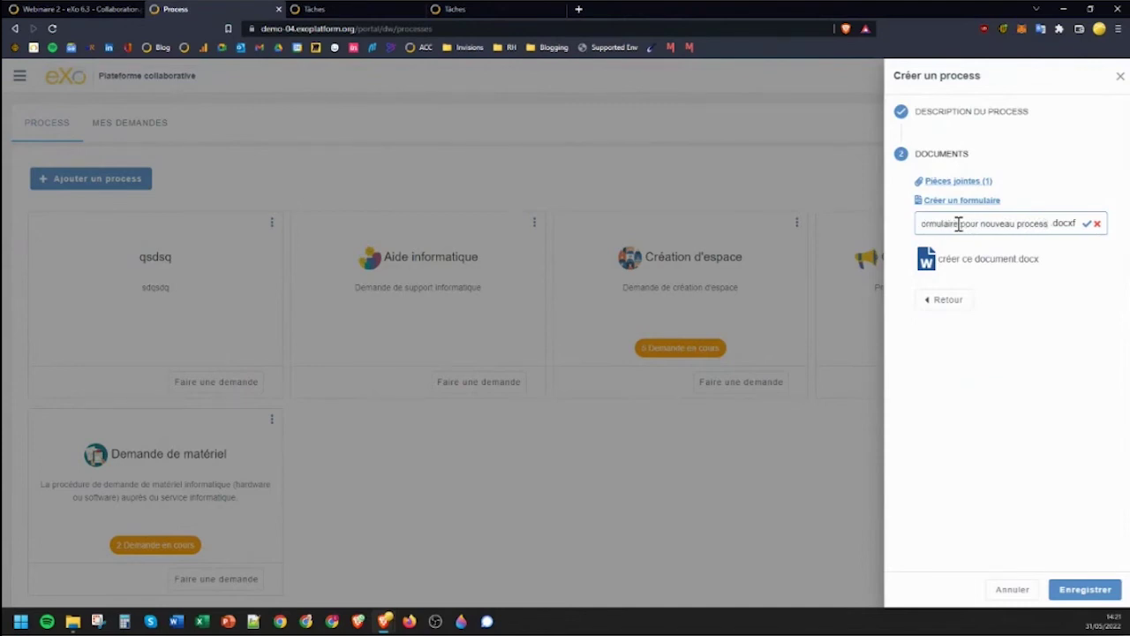
key("Return")
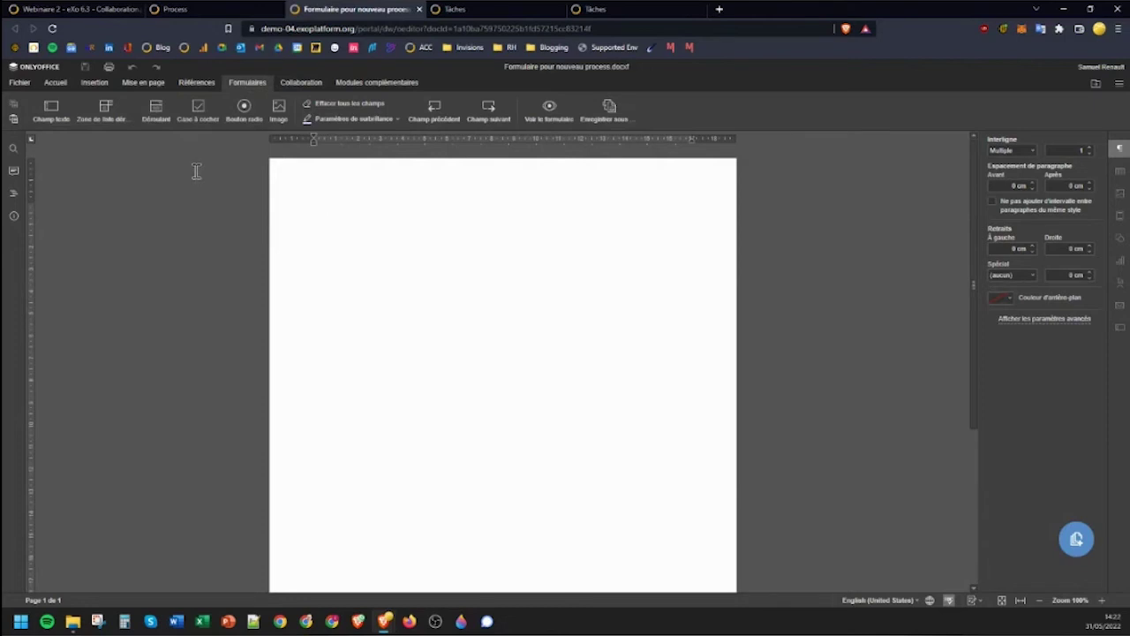
Type the intro sentence and add two checkboxes labelled 'Ici mon choix' and 'ou bien celui-ci'.
type("Merci de complét")
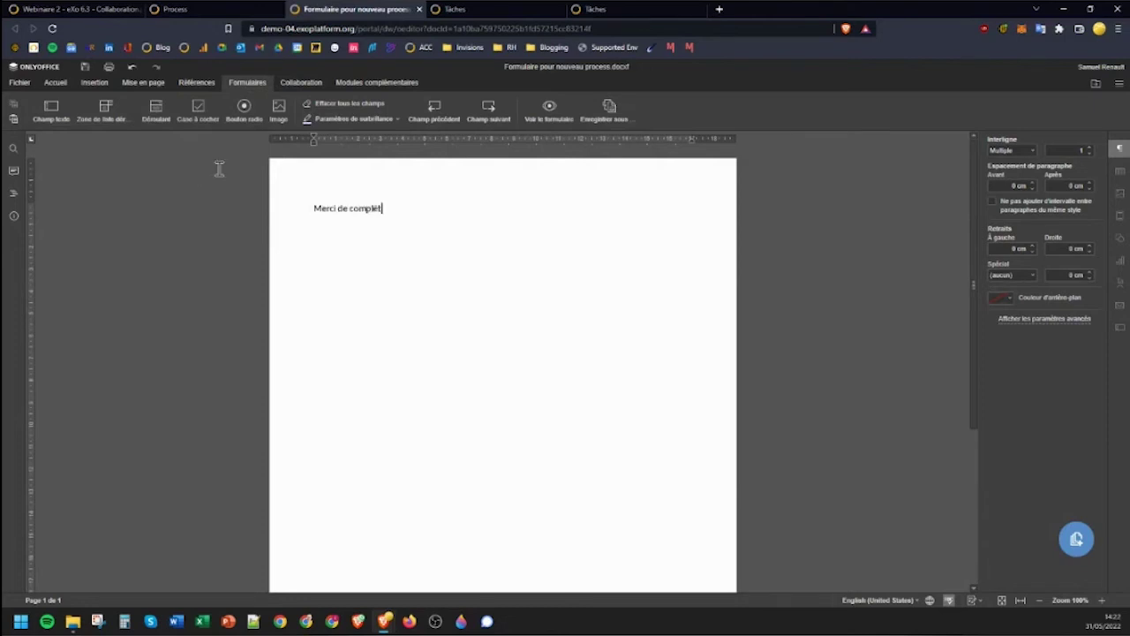
type("er de beau formulaire....")
left_click(197, 108)
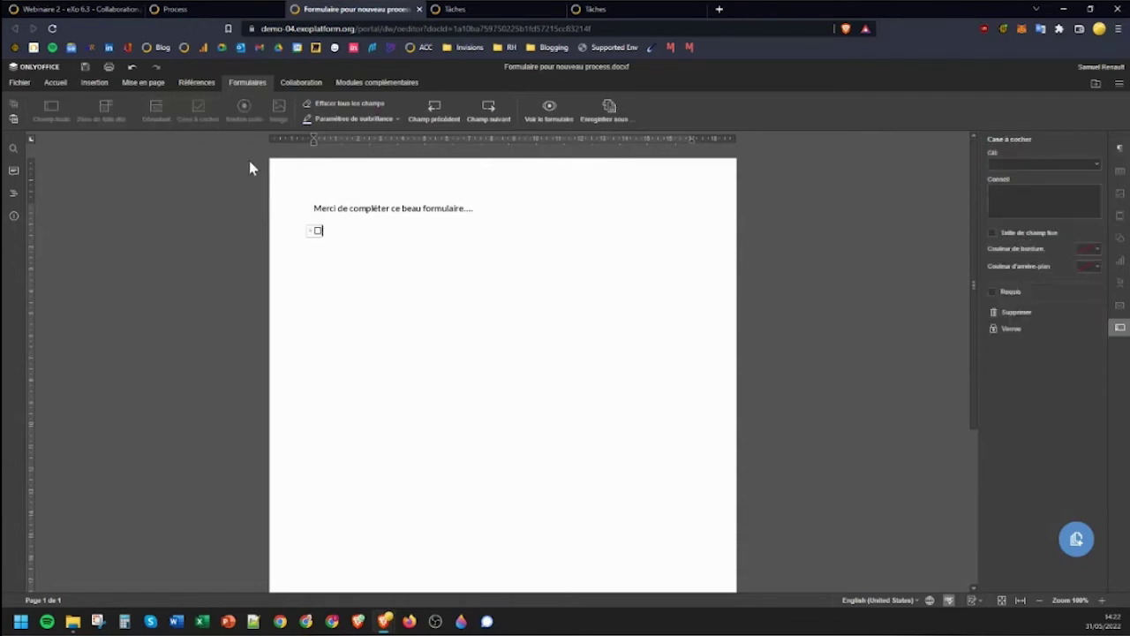
left_click(338, 230)
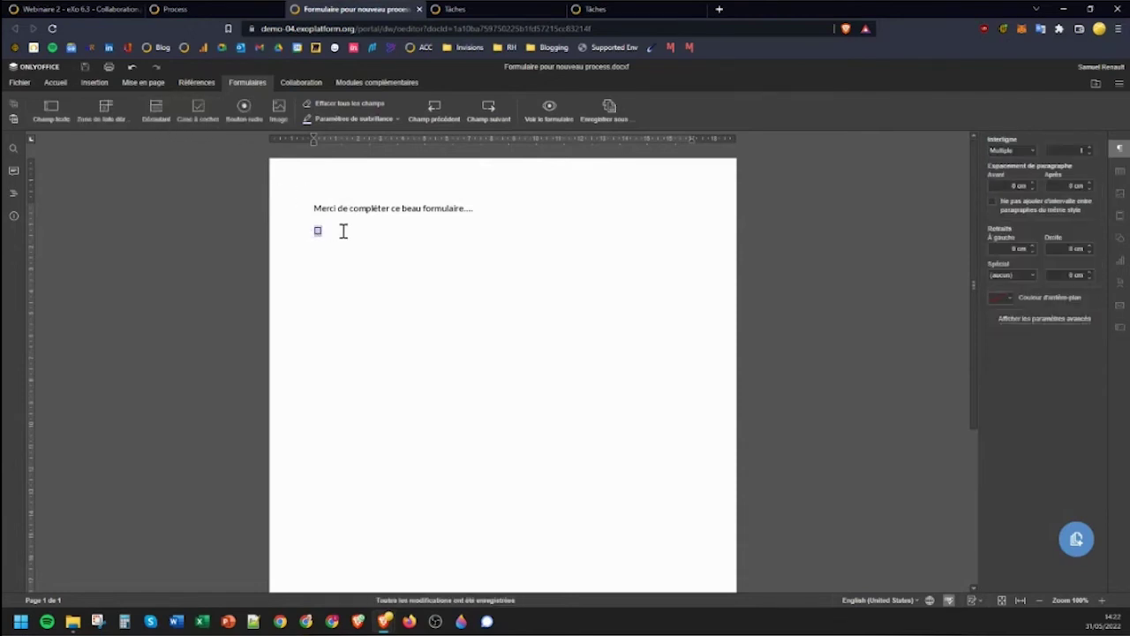
type("Ici mon choix")
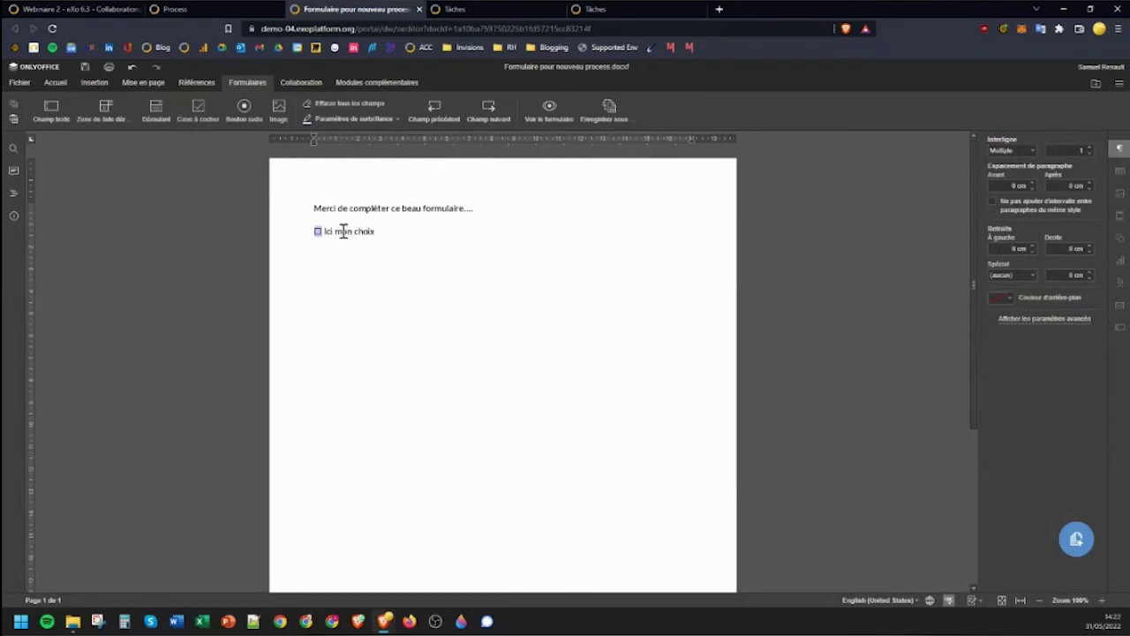
key("Return")
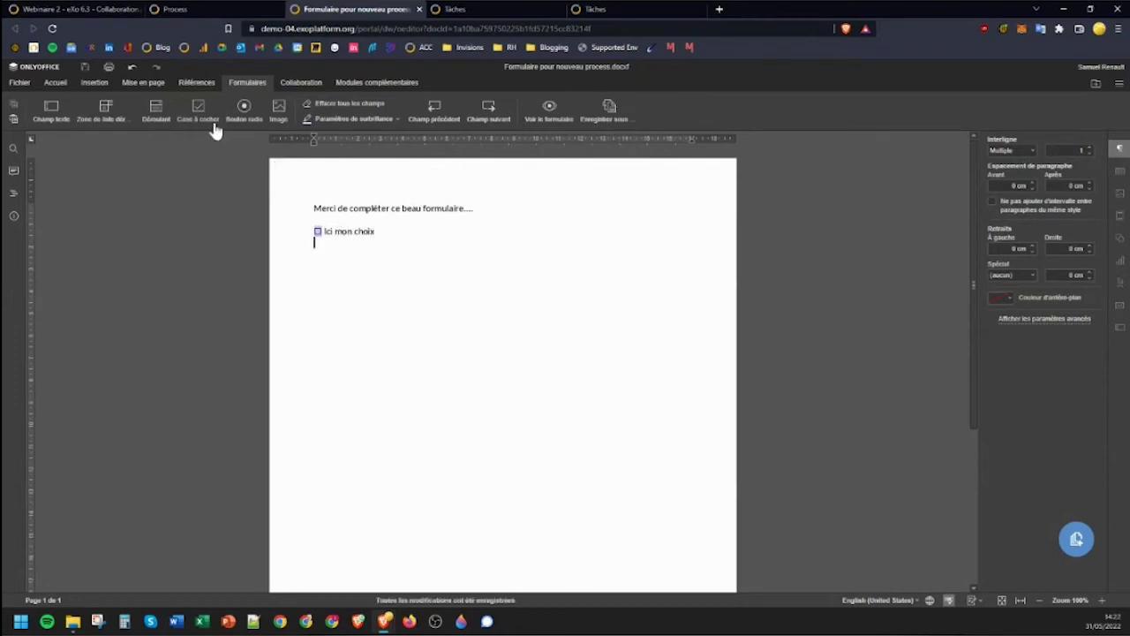
left_click(198, 110)
type("ou bien celui-ci")
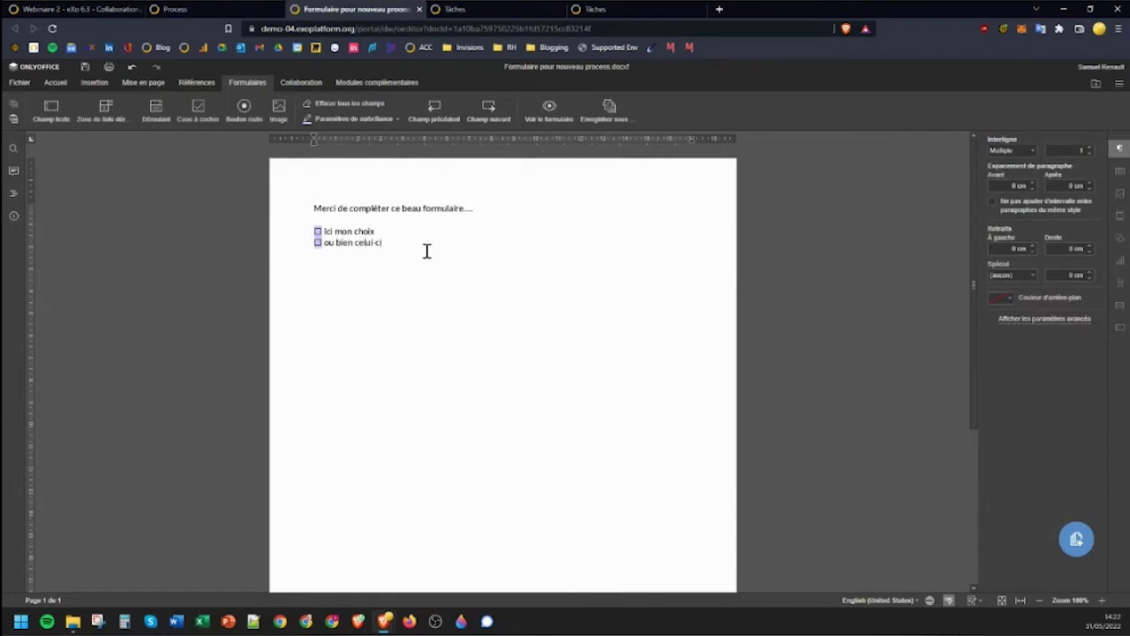
left_click(426, 250)
Add a fixed-size, multi-line text field enlarged into a large box, with a dropdown below it.
left_click(58, 110)
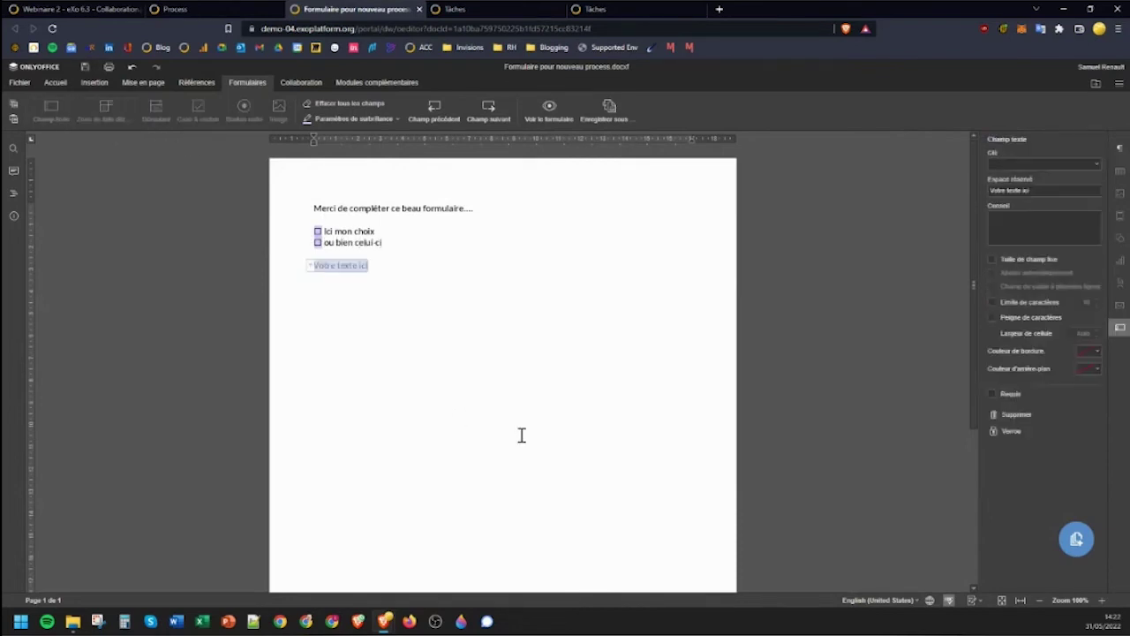
left_click(992, 259)
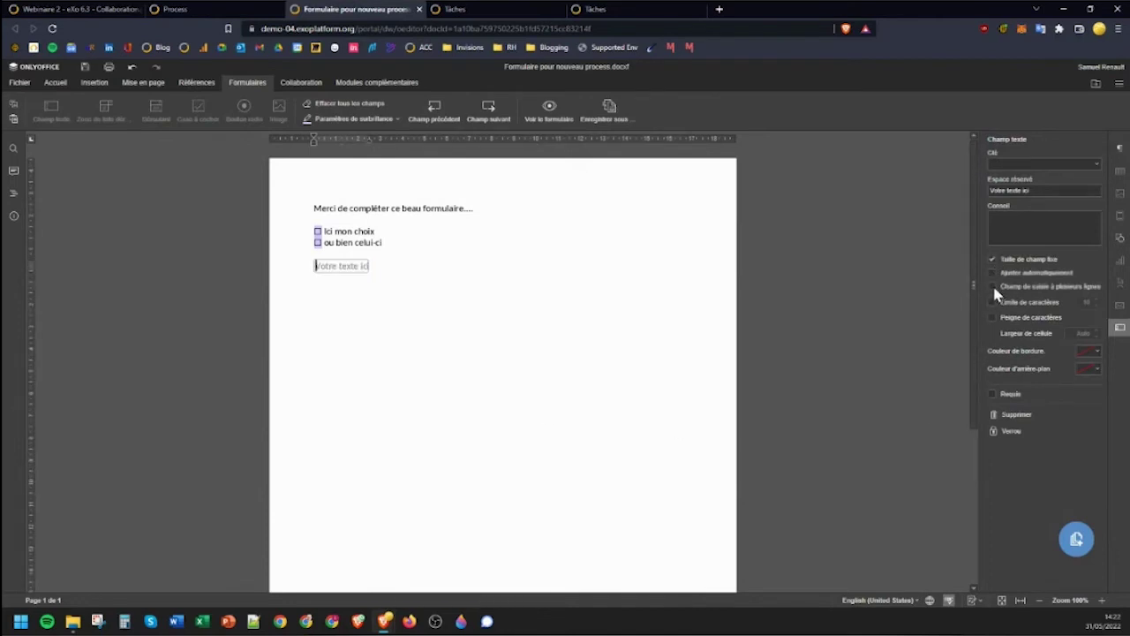
left_click(992, 287)
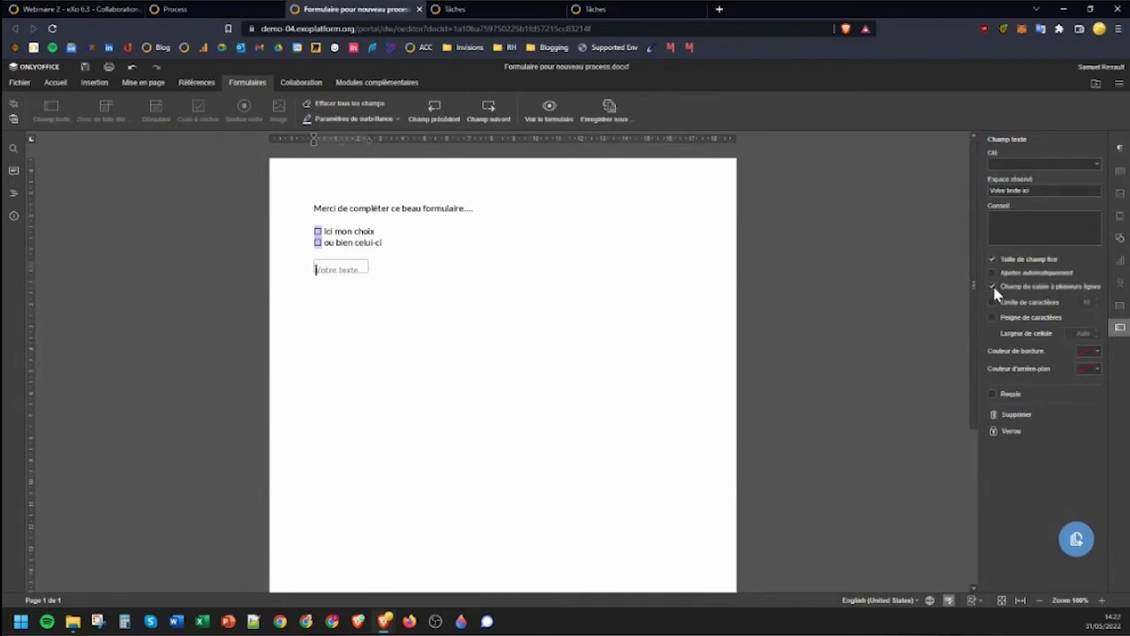
left_click(365, 271)
left_click_drag(370, 278, 684, 410)
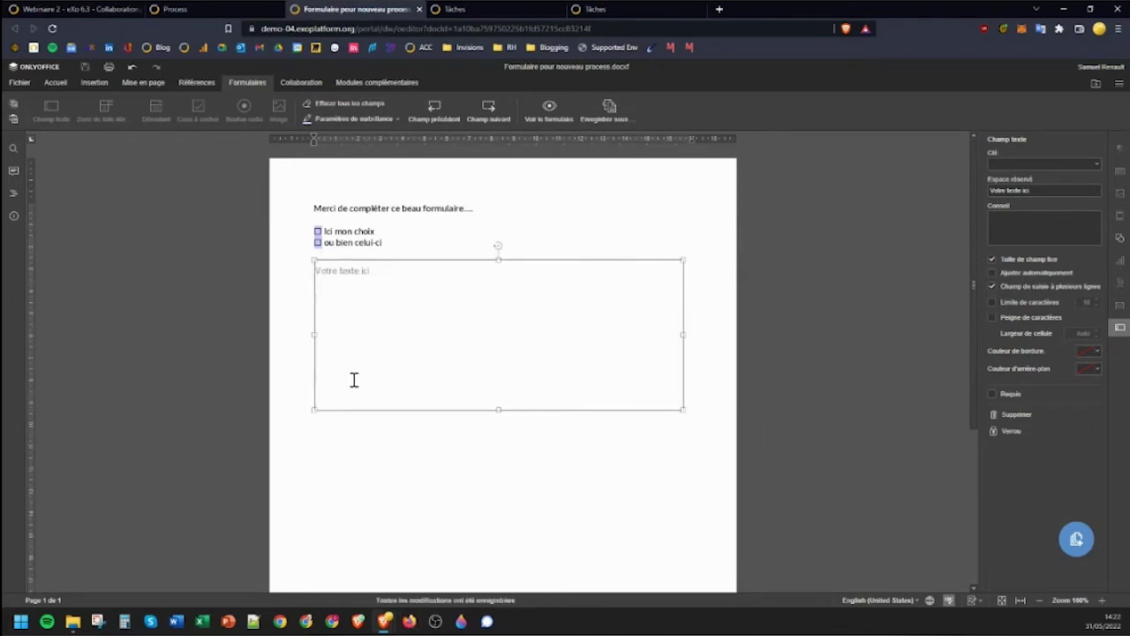
left_click(393, 450)
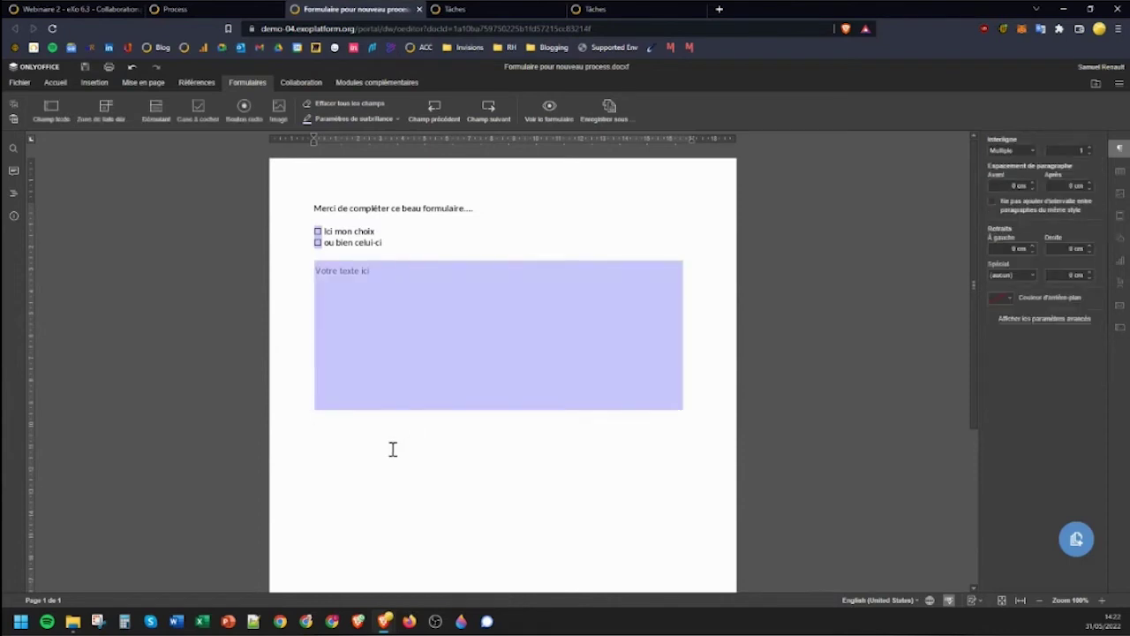
left_click(108, 114)
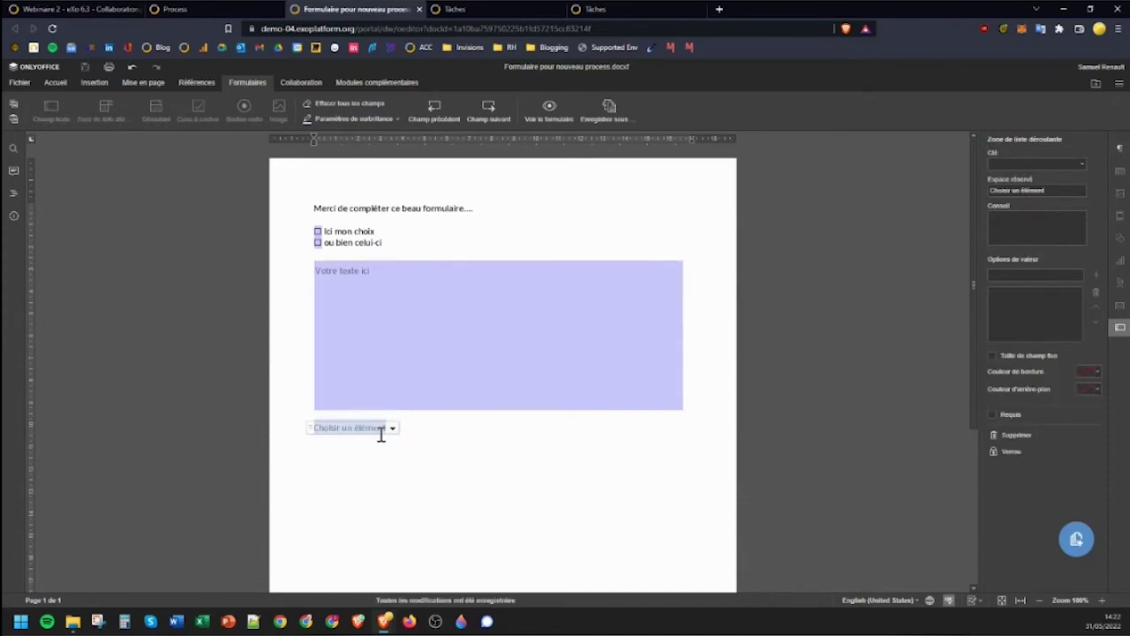
Give the dropdown field three options: Choix 1, Choix 2 and Choix 3.
left_click(1009, 274)
type("Choix 1")
key("Return")
triple_click(1024, 280)
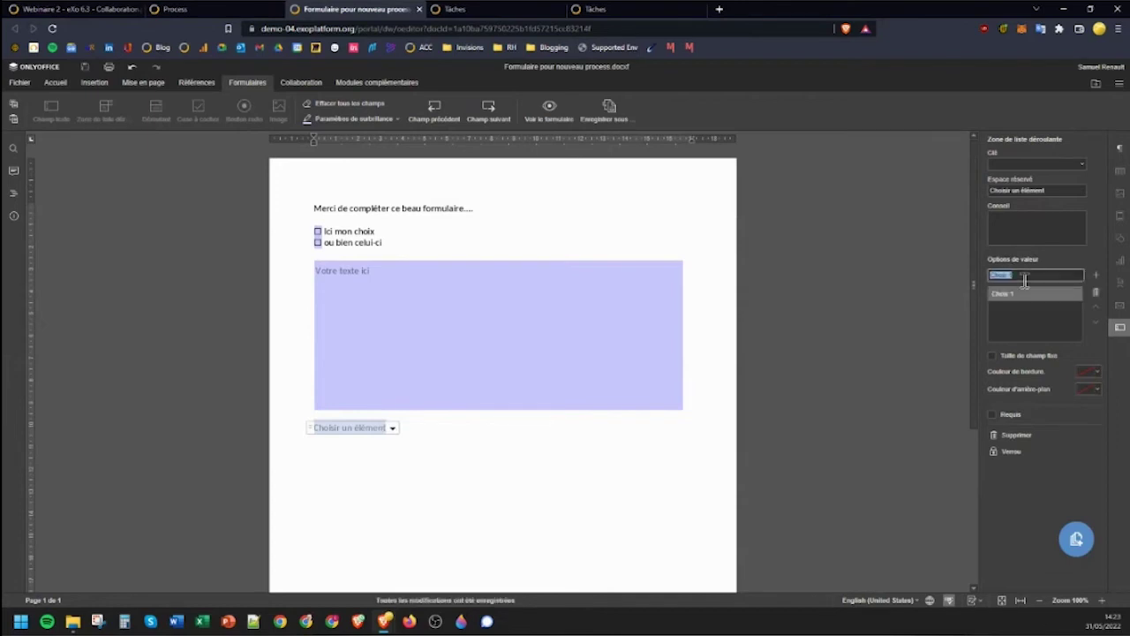
type("Choix 2")
key("Return")
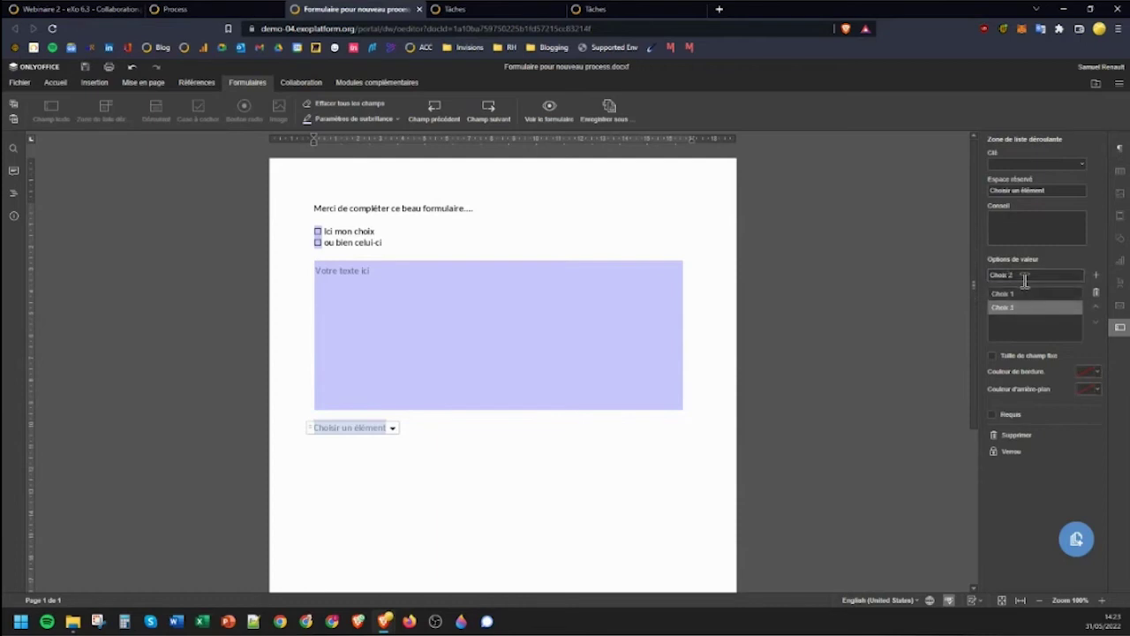
triple_click(1024, 280)
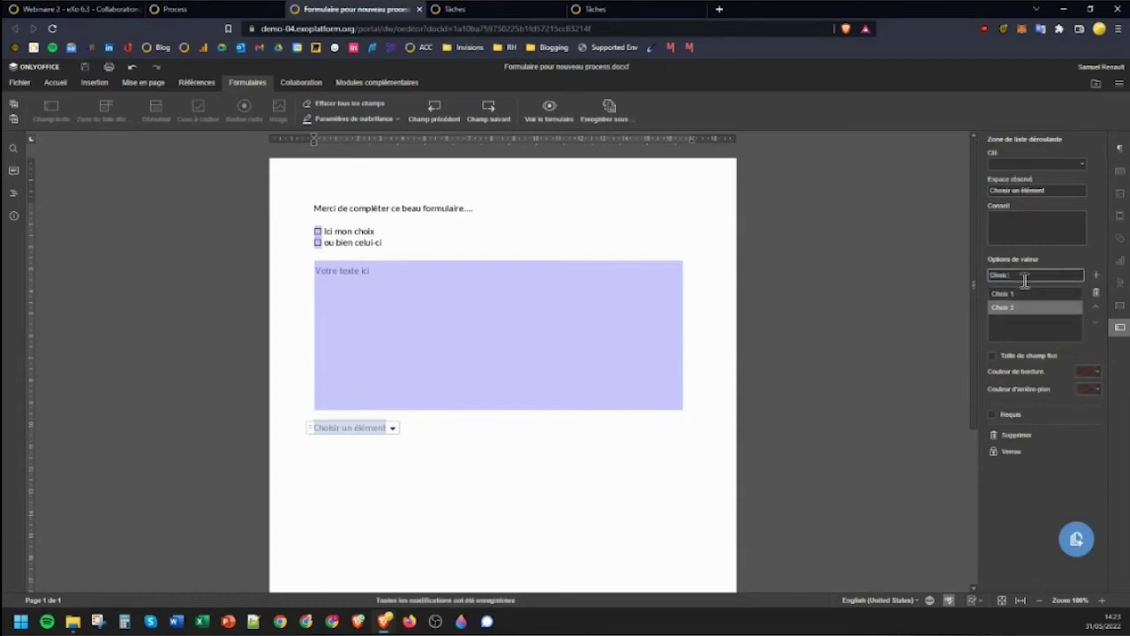
type("Choix 3")
key("Return")
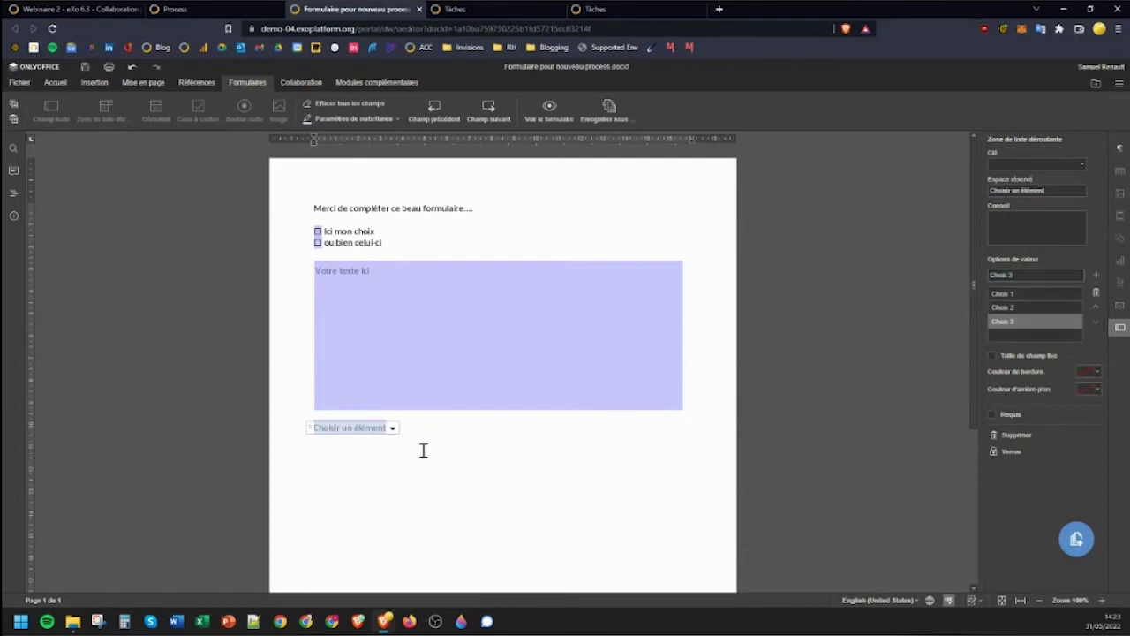
left_click(393, 428)
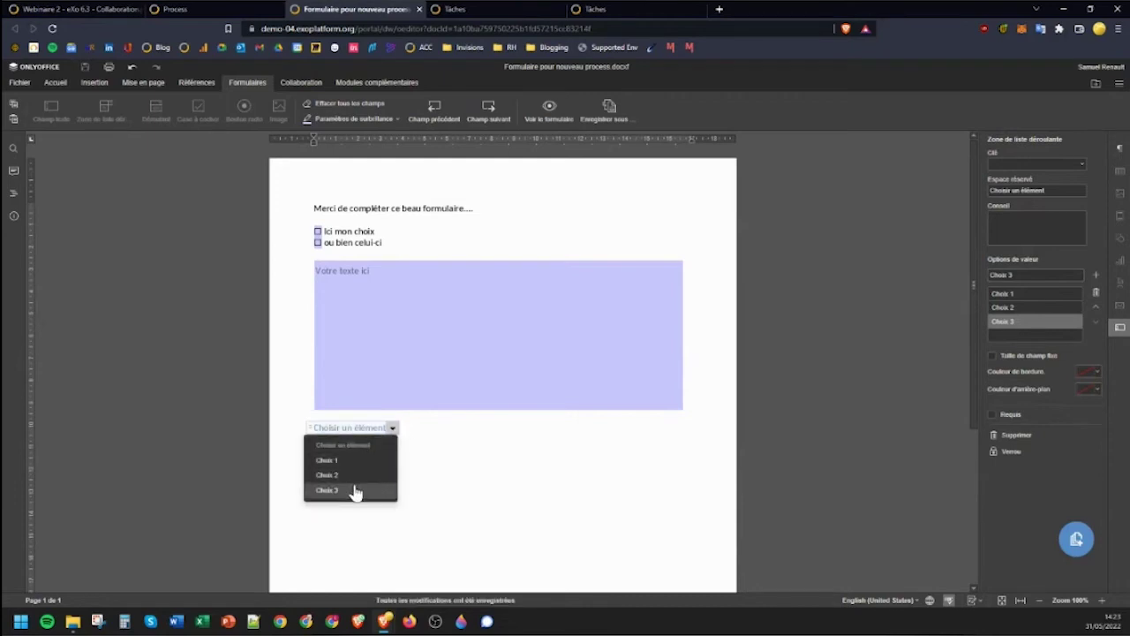
left_click(450, 460)
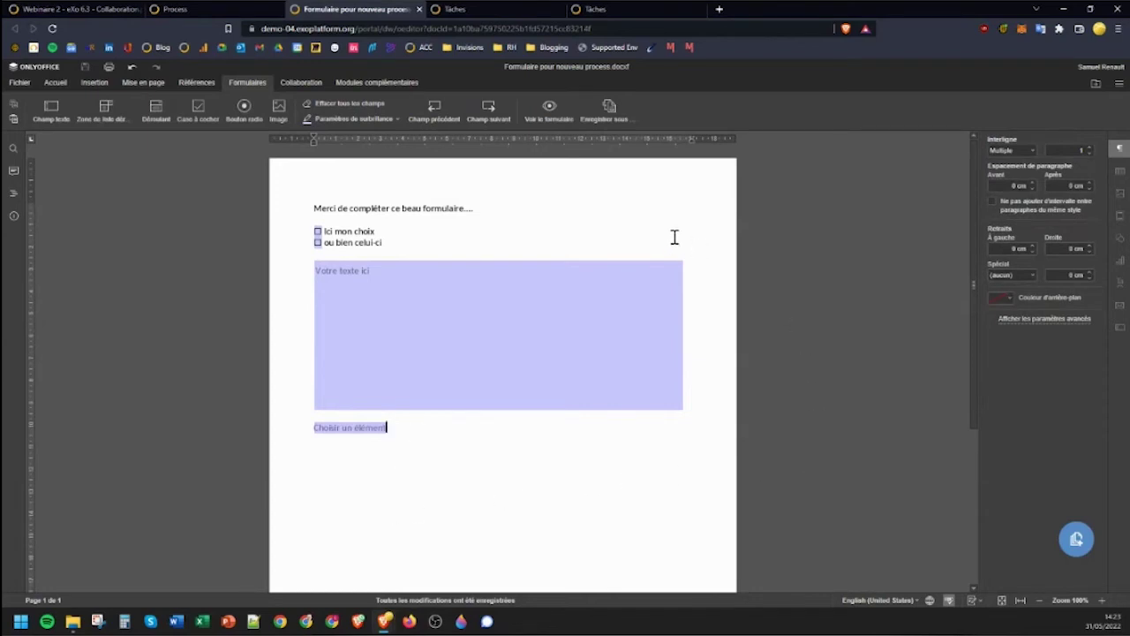
Save a new version of the form and return to the eXo process creation page.
left_click(1078, 542)
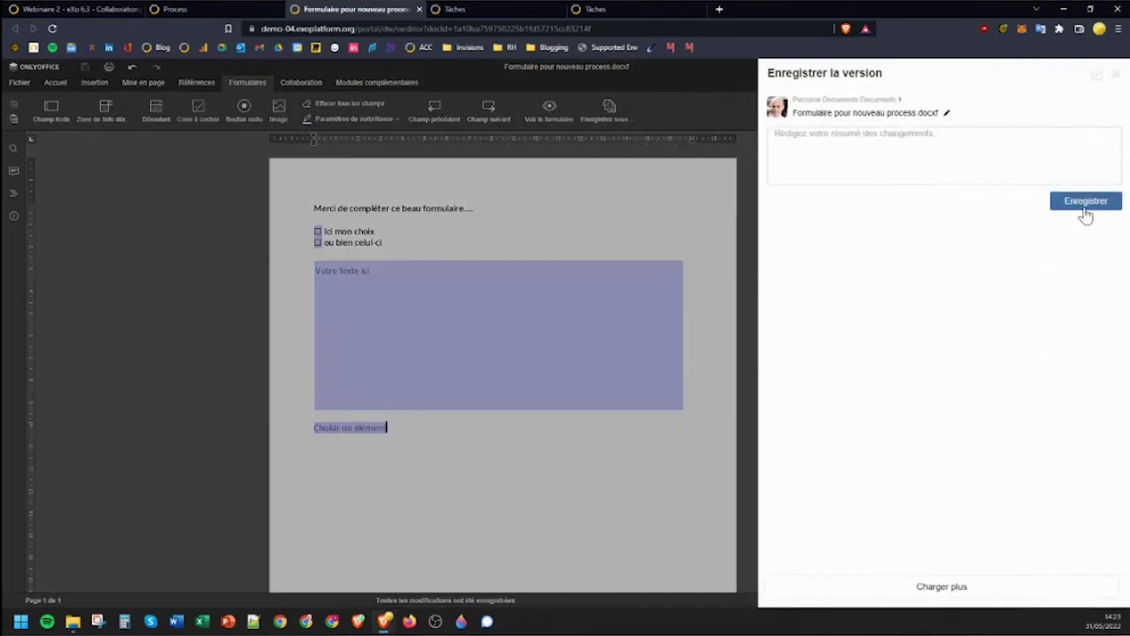
left_click(1085, 212)
left_click(1114, 81)
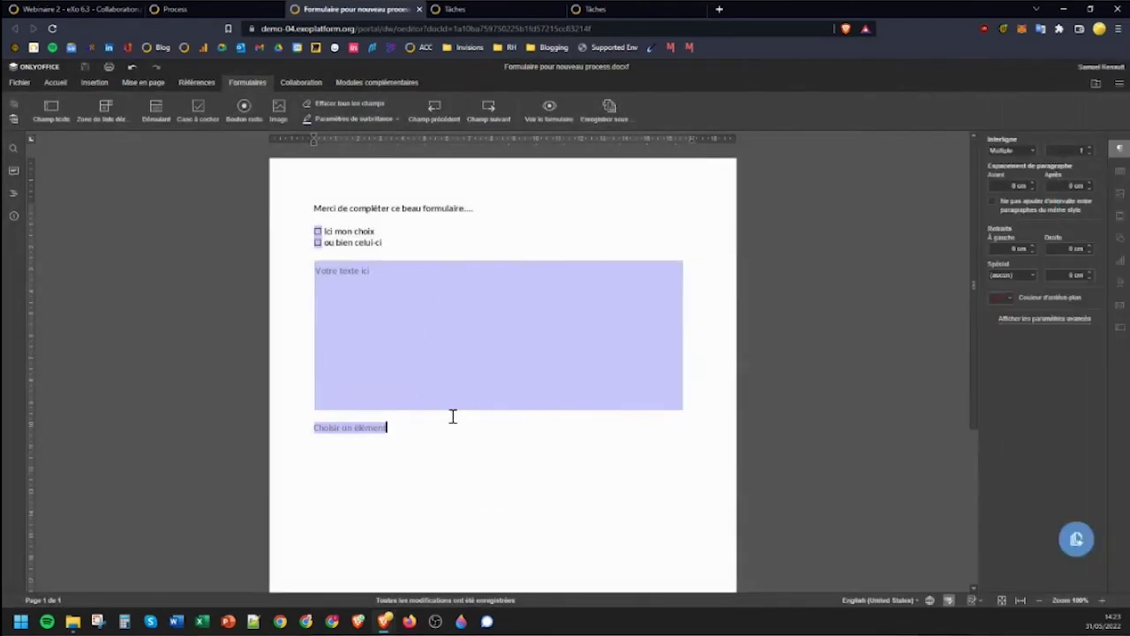
left_click(234, 11)
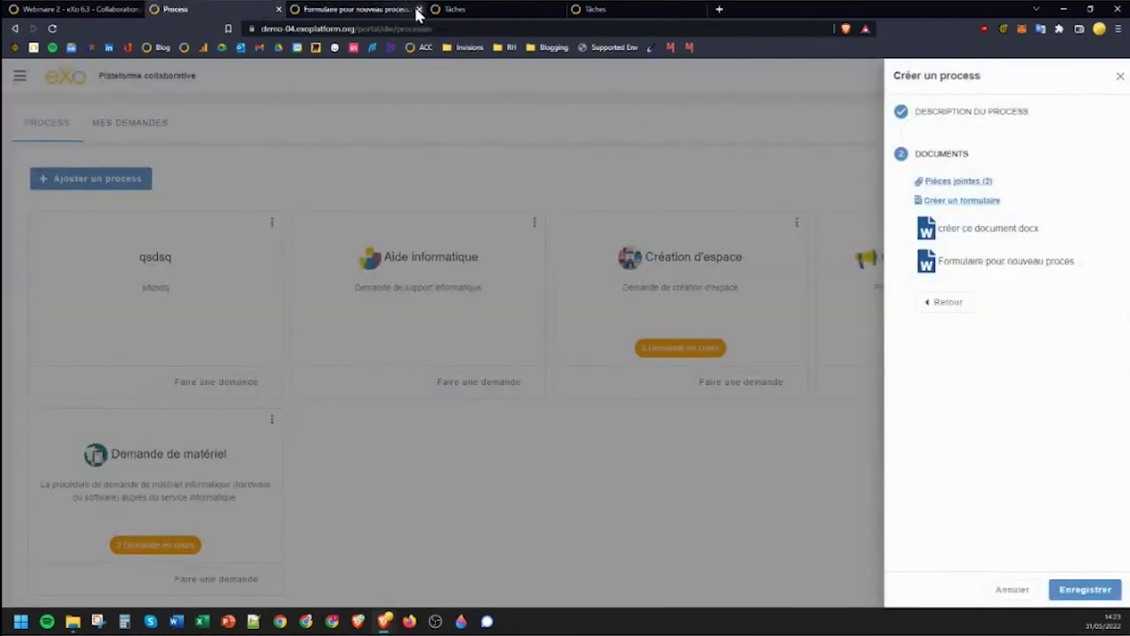
Close the form tab and save Nouveau process with its État set to Désactivé.
left_click(418, 9)
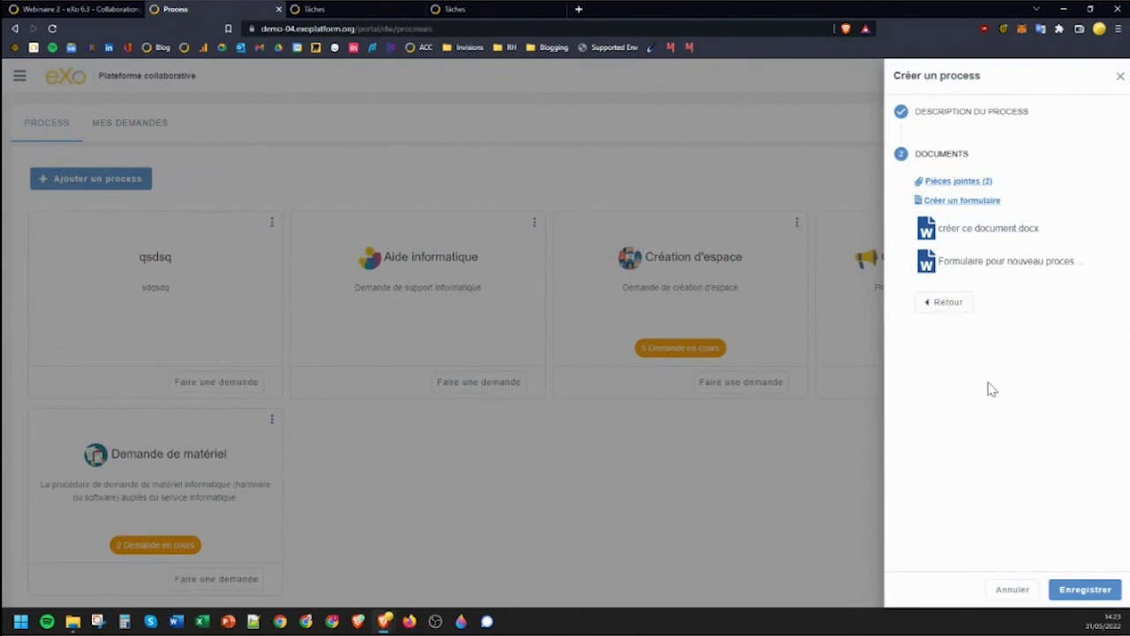
left_click(953, 309)
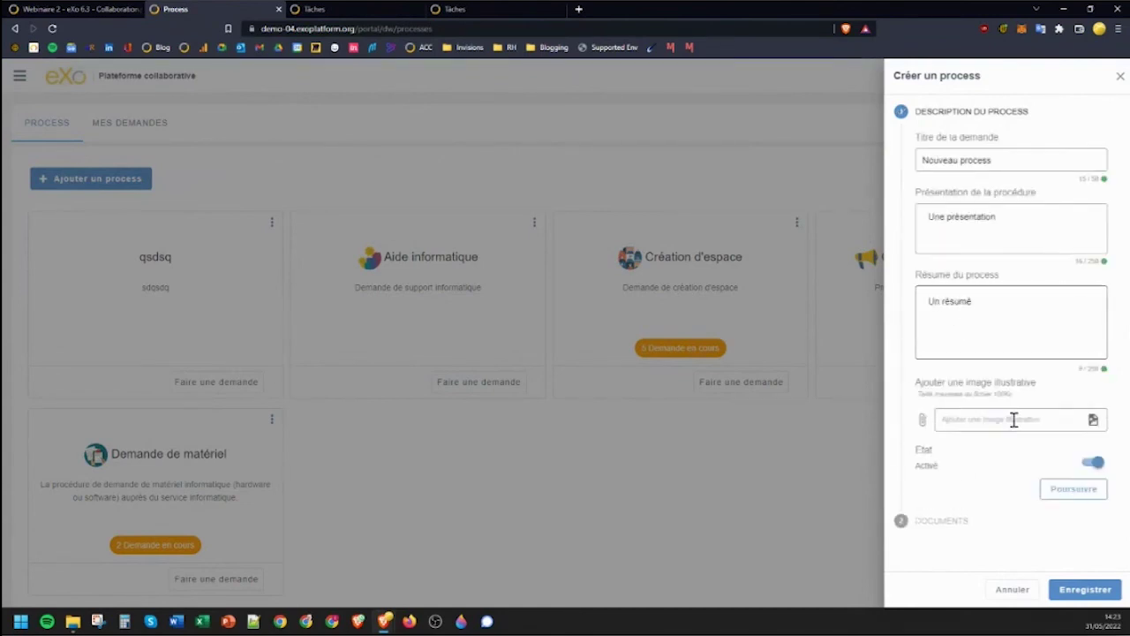
left_click(1094, 464)
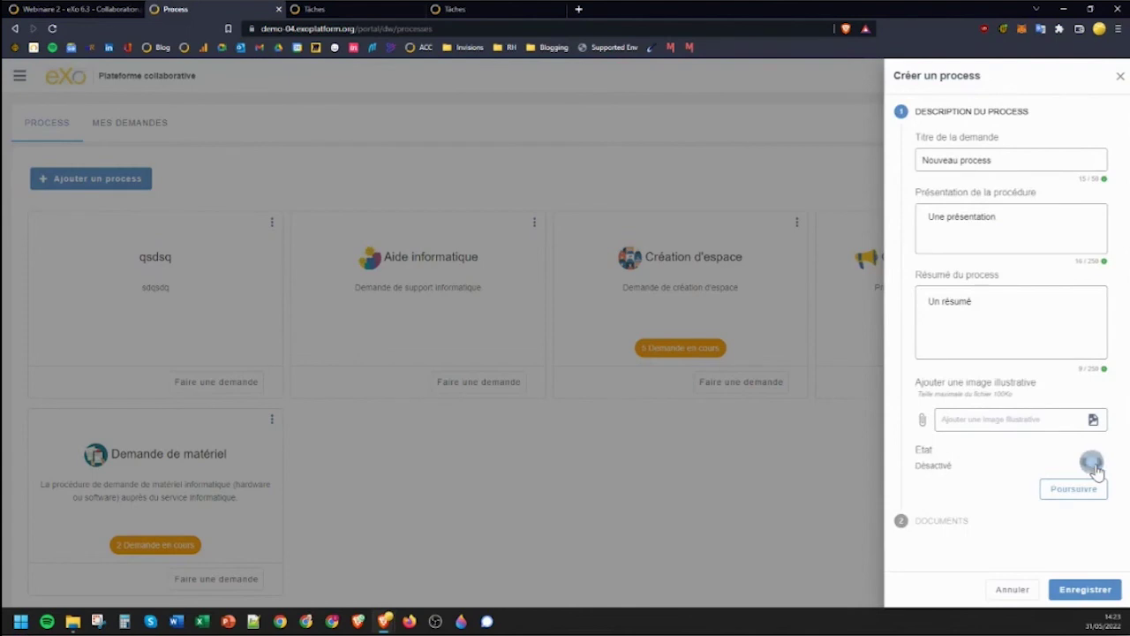
left_click(1060, 494)
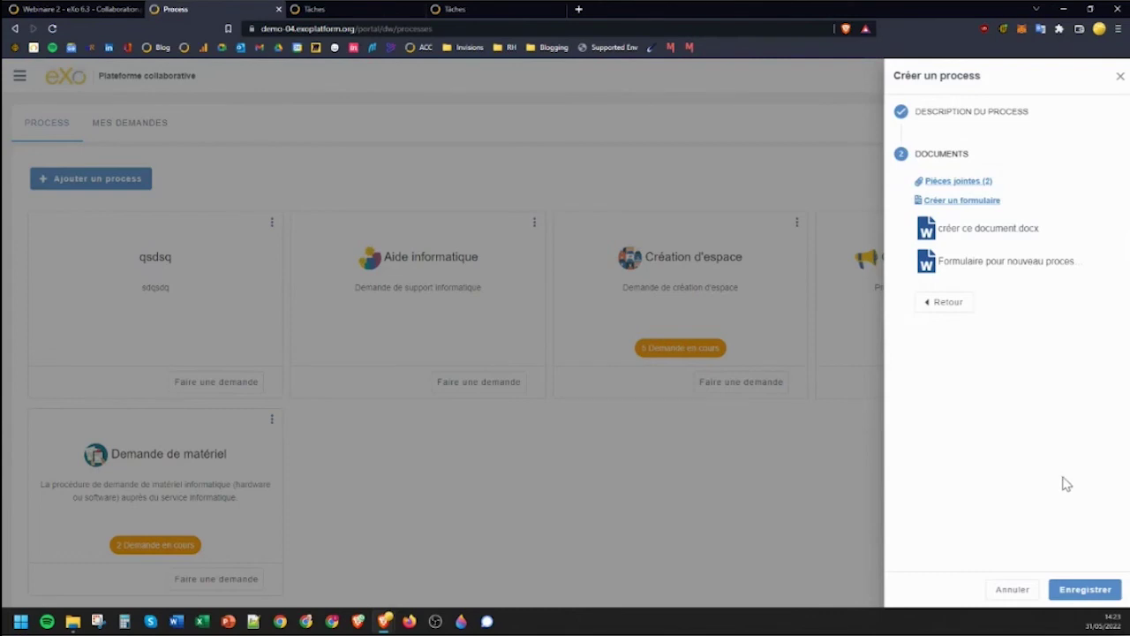
left_click(1082, 590)
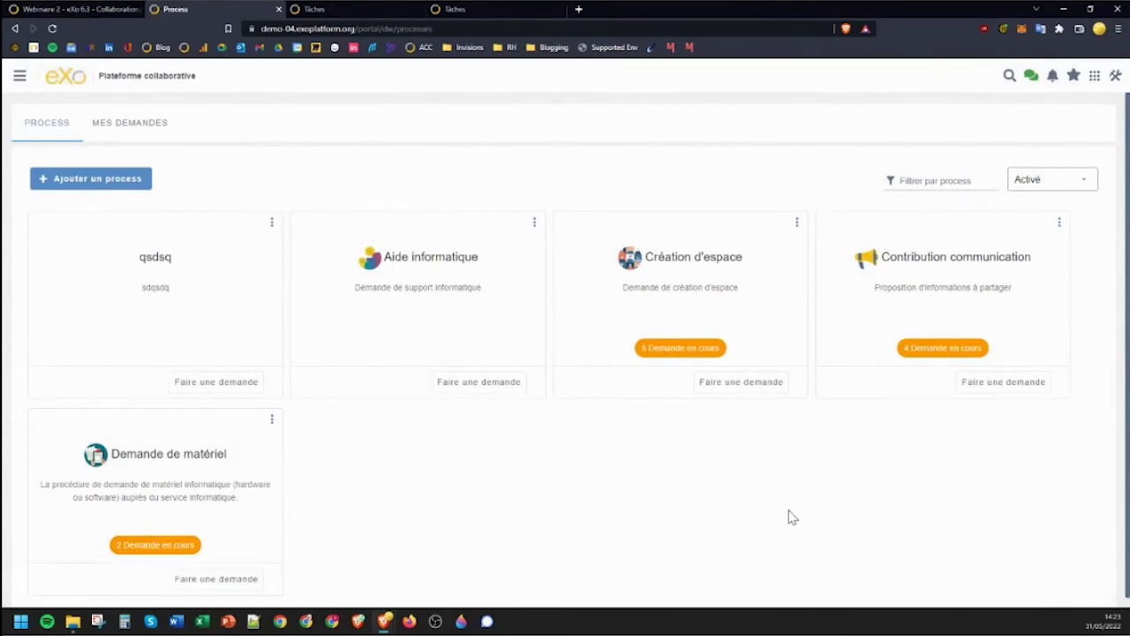
Filter the process list to Désactivé and start editing Nouveau process.
left_click(1053, 193)
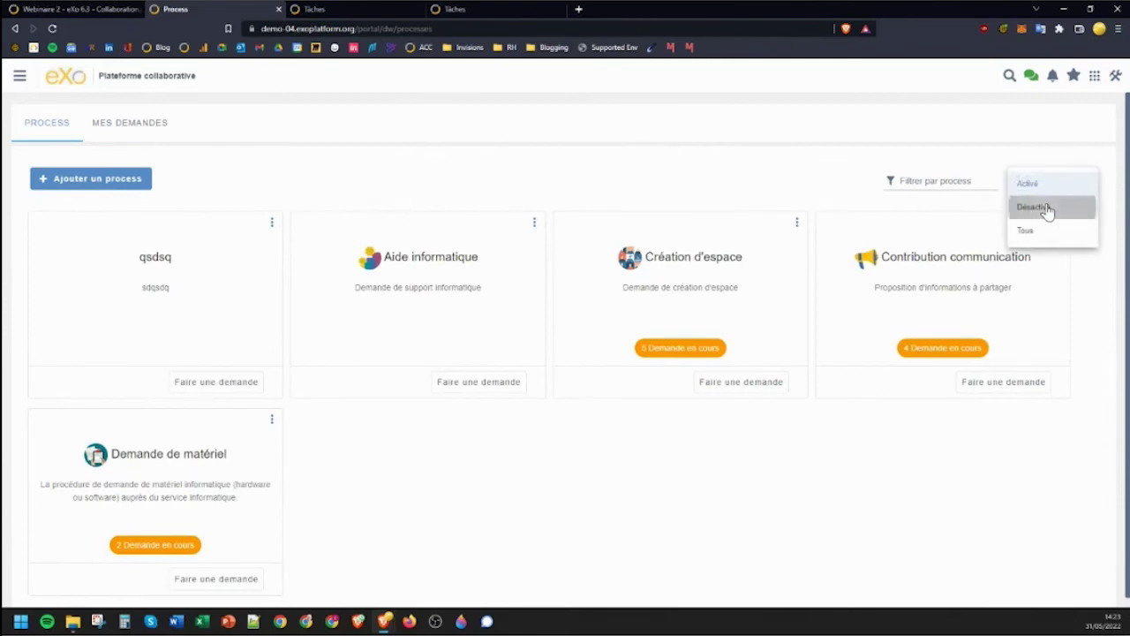
left_click(1049, 208)
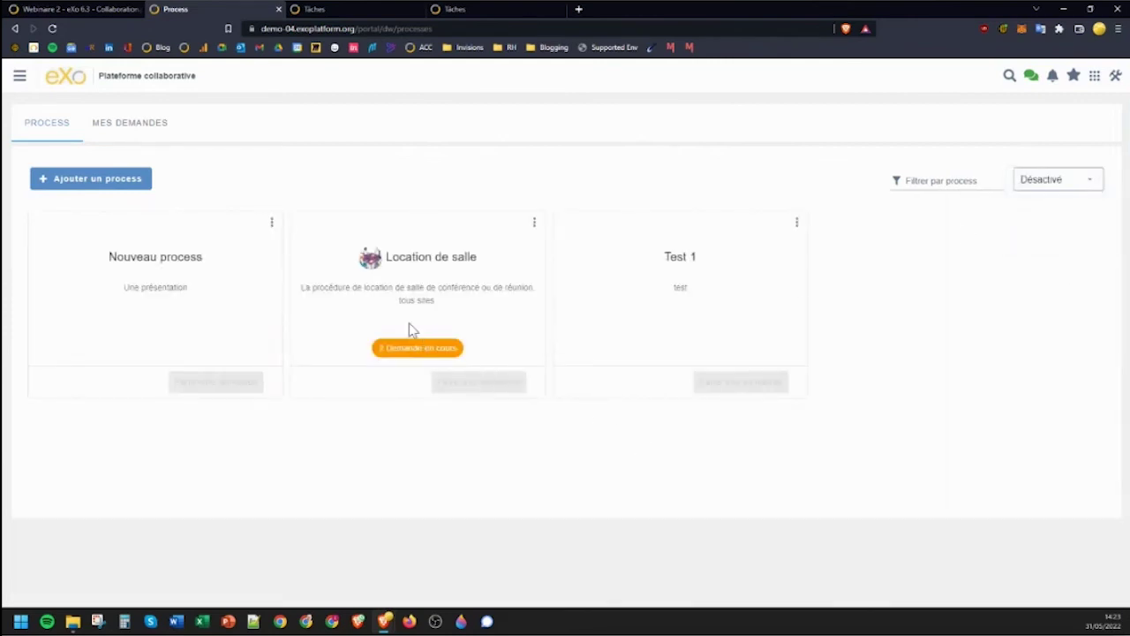
left_click(272, 222)
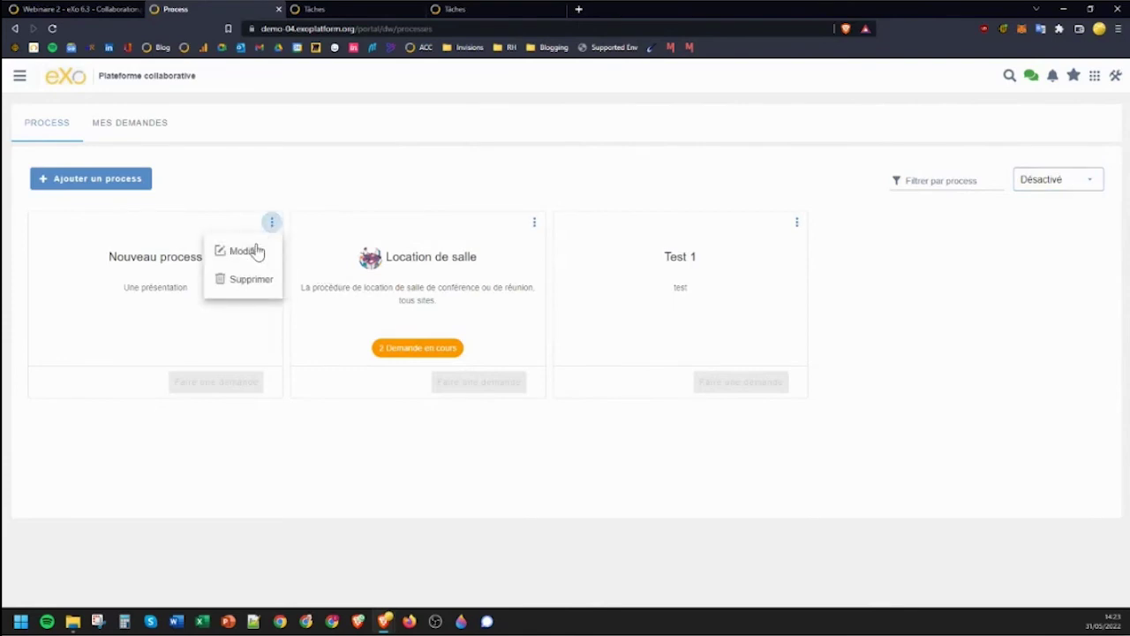
left_click(250, 251)
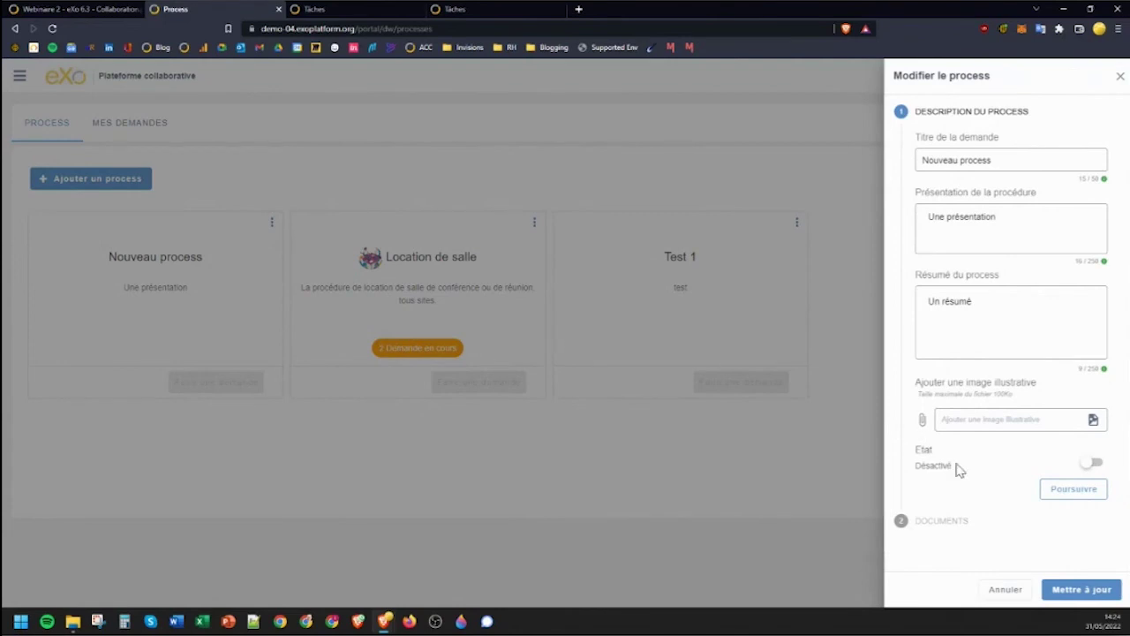
Switch Nouveau process to Activé, update it, and filter the list by Activé.
left_click(1097, 464)
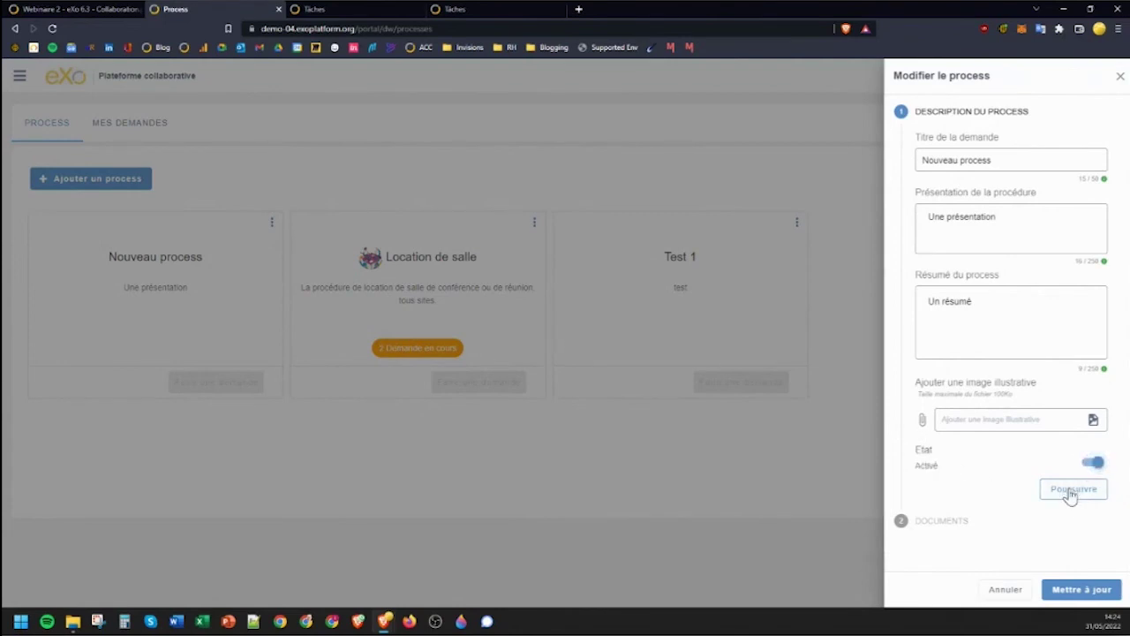
left_click(1072, 491)
left_click(1083, 593)
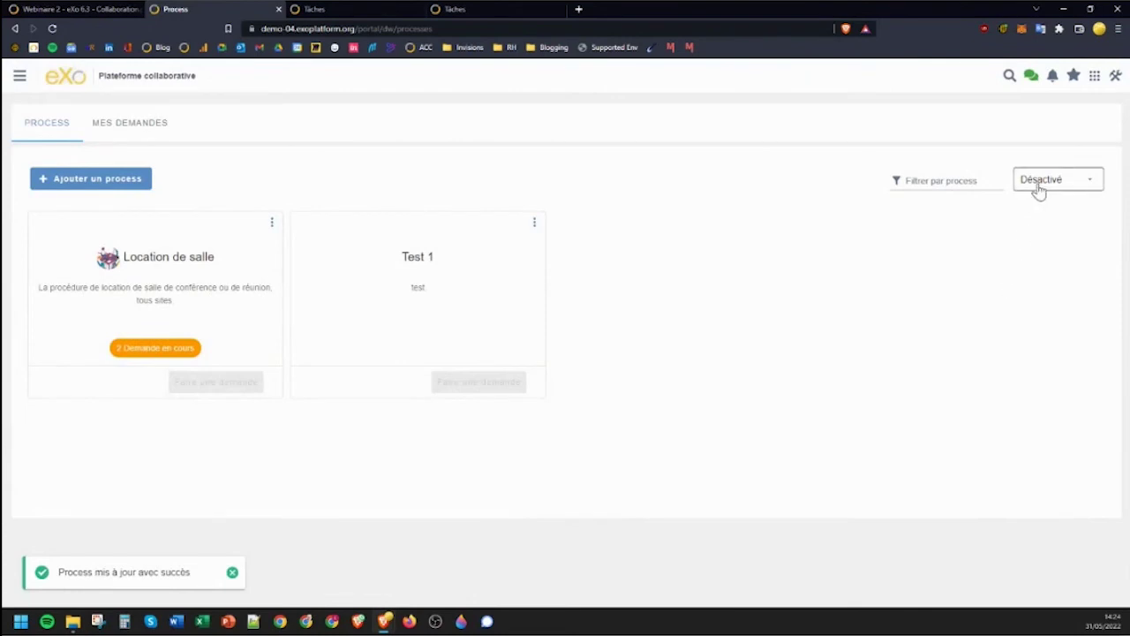
left_click(1039, 191)
left_click(1034, 185)
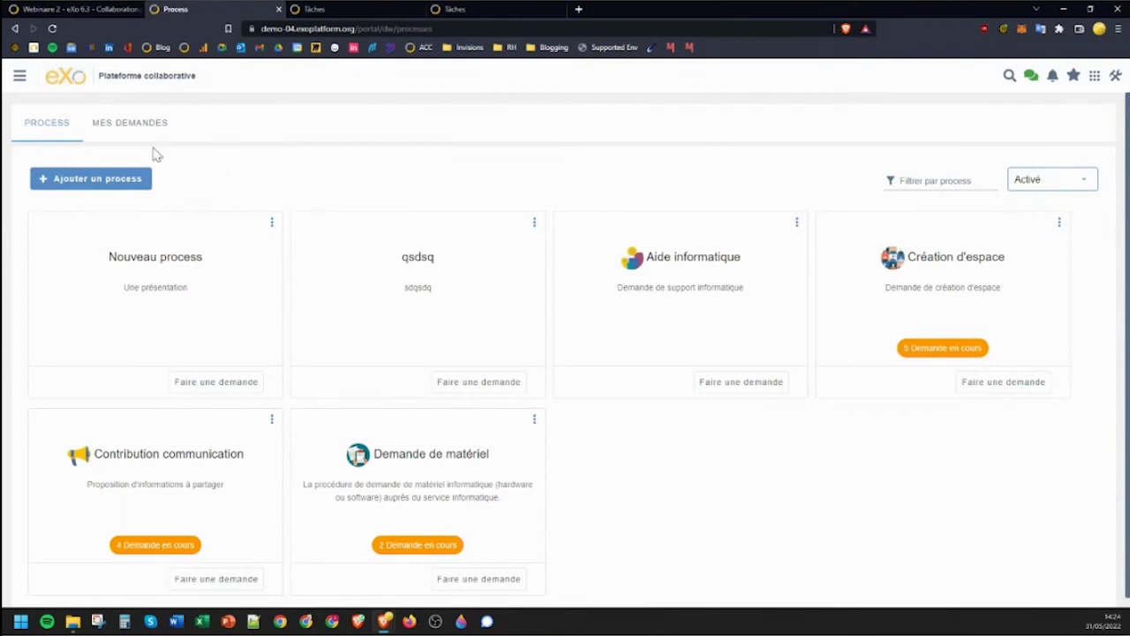
Sign out via Déconnexion and log in as the other user with their username and password.
left_click(19, 80)
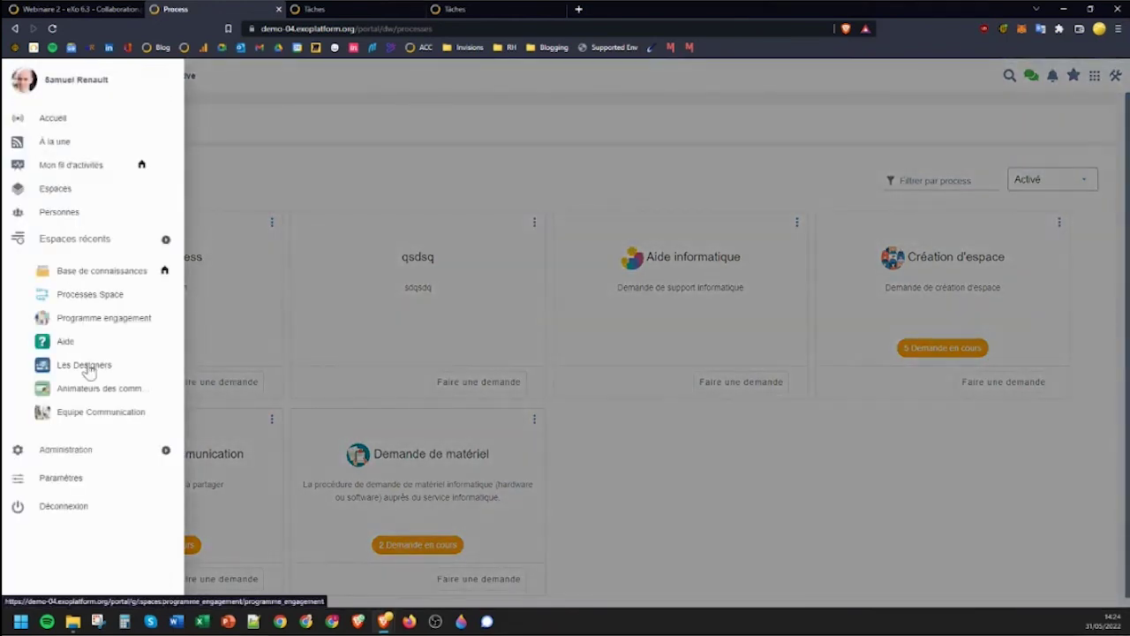
left_click(88, 508)
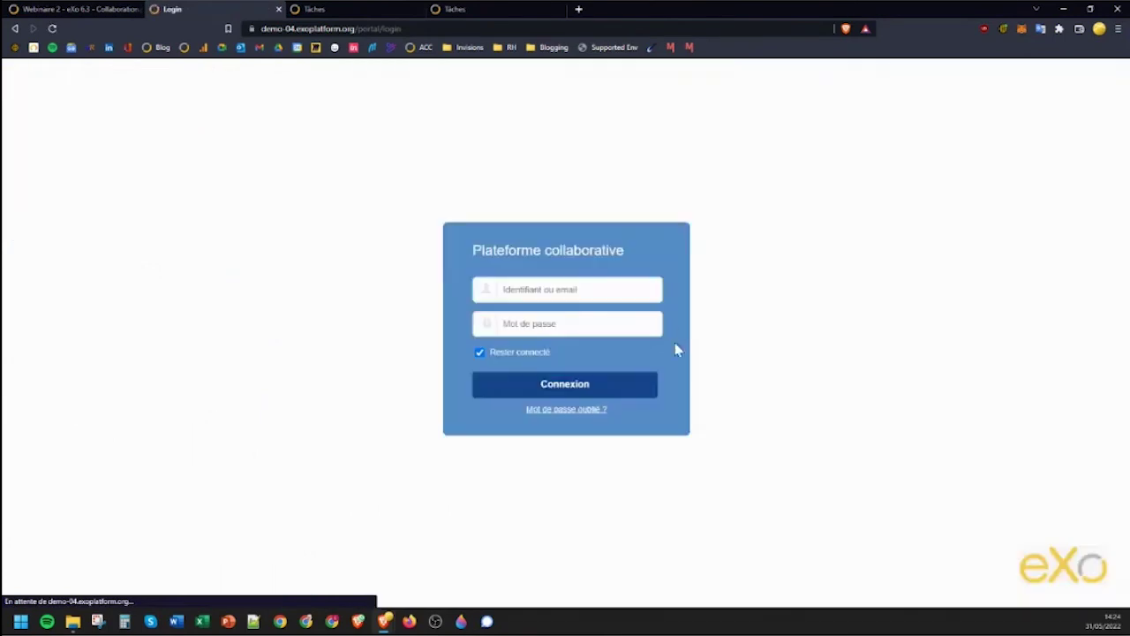
left_click(580, 289)
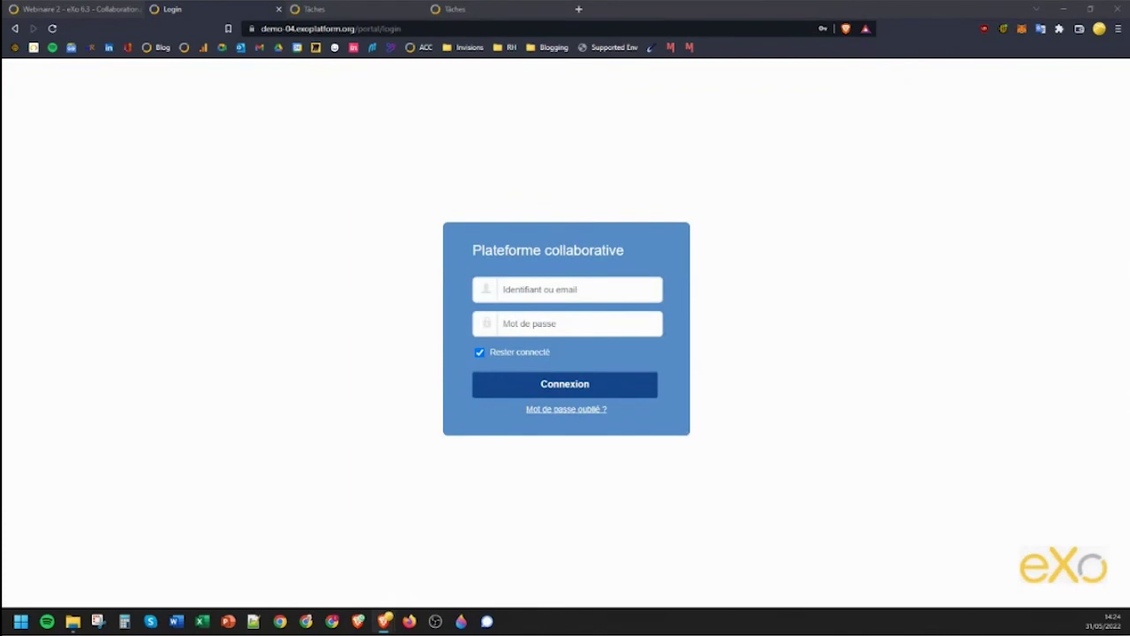
left_click(585, 288)
type("stephanie")
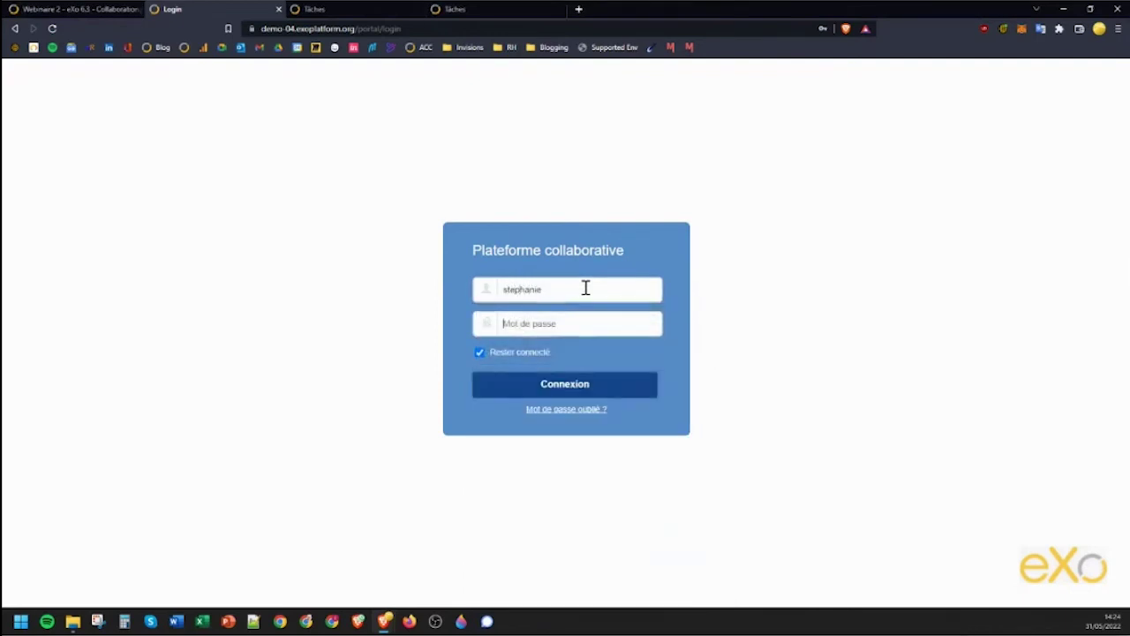
key("Tab")
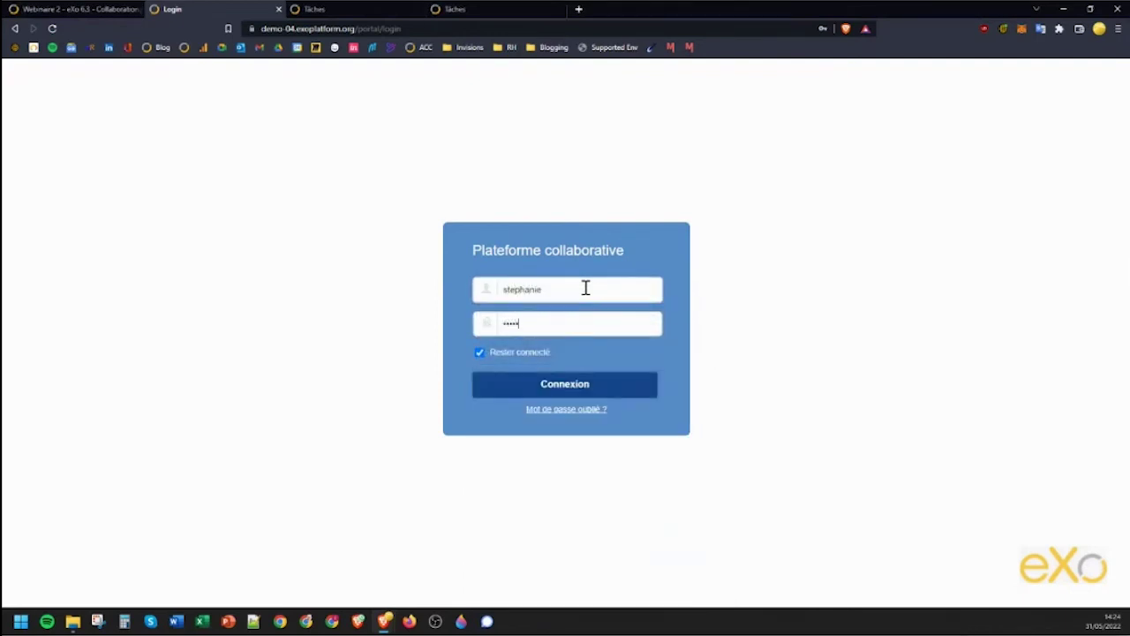
type("••")
key("Return")
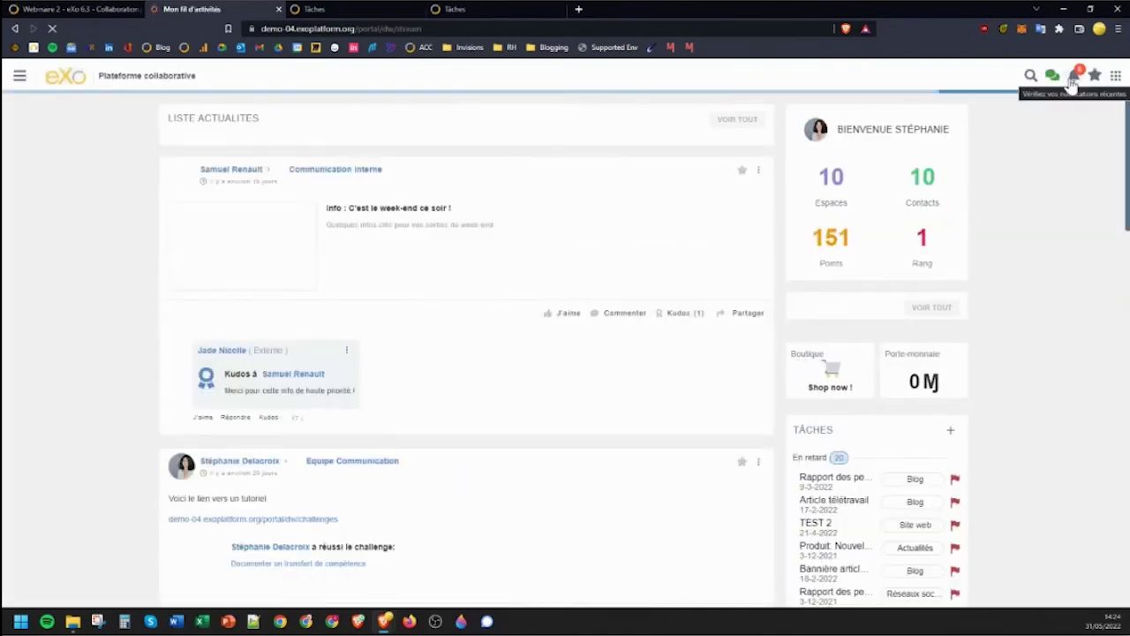
Open the latest notification about the comment on the Contribution communication request.
left_click(1072, 80)
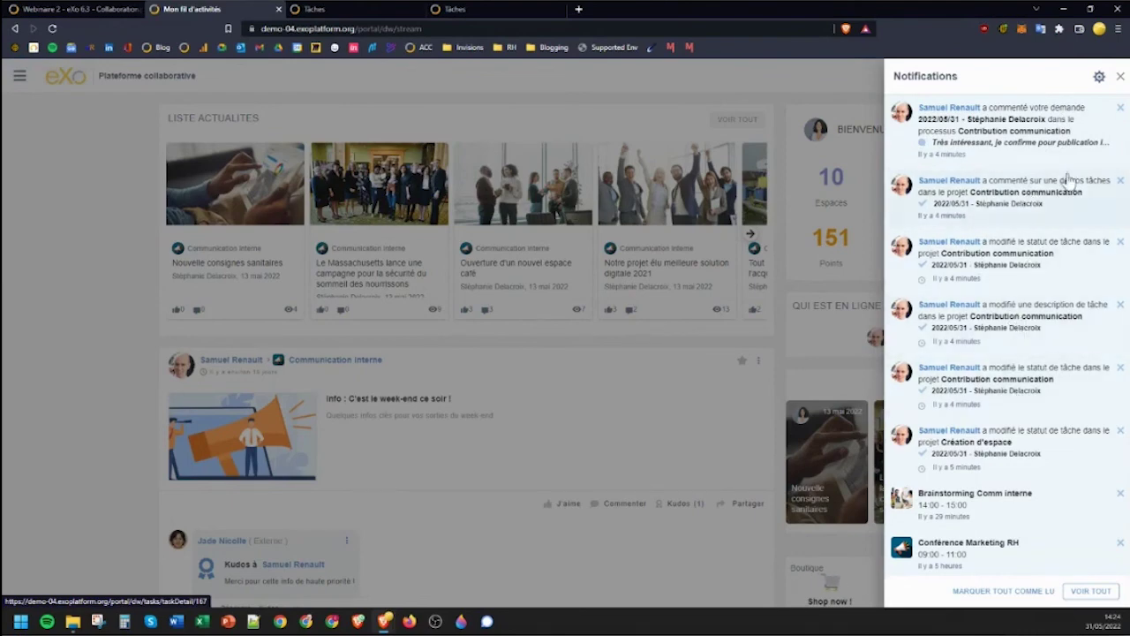
left_click(1086, 125)
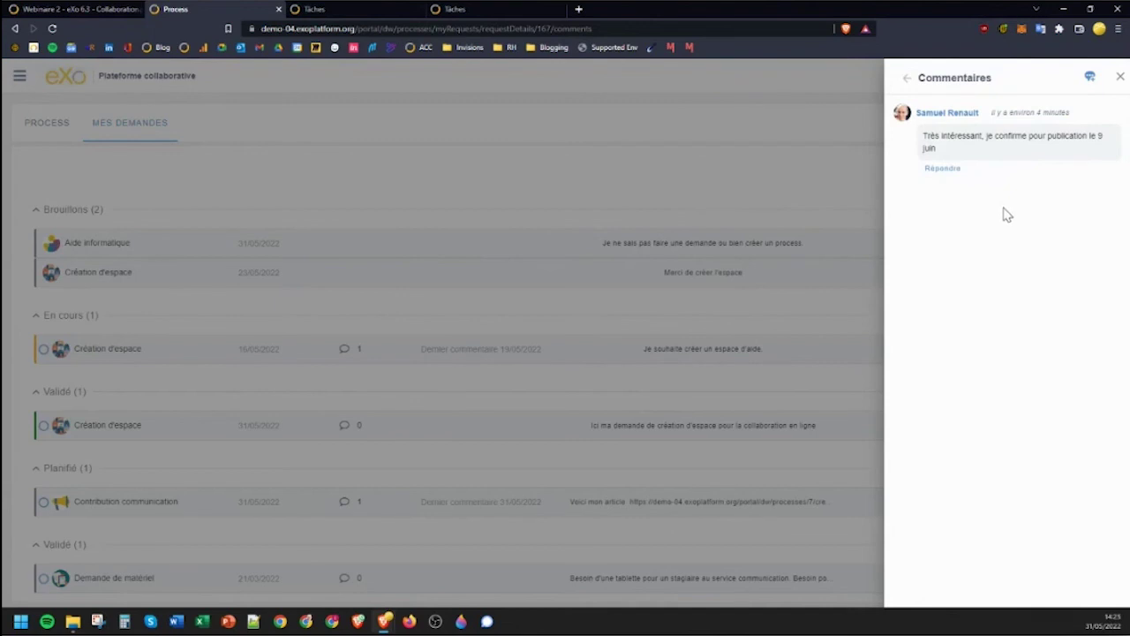
Close the comments, view the Contribution communication request details, then go to the Webinaire 2 tab.
left_click(907, 78)
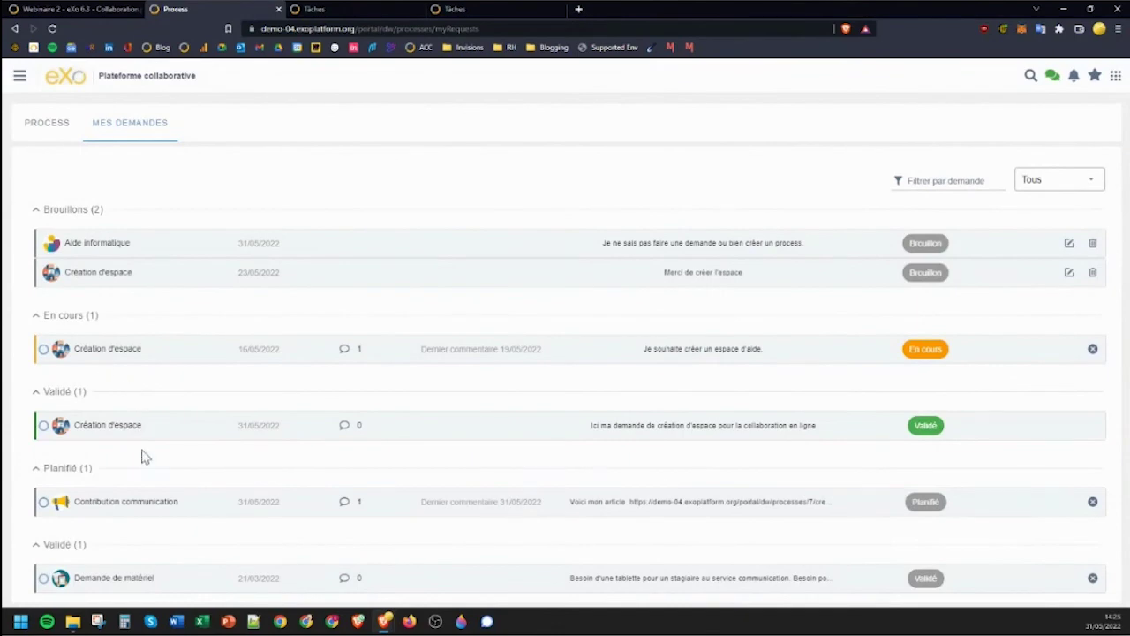
left_click(130, 507)
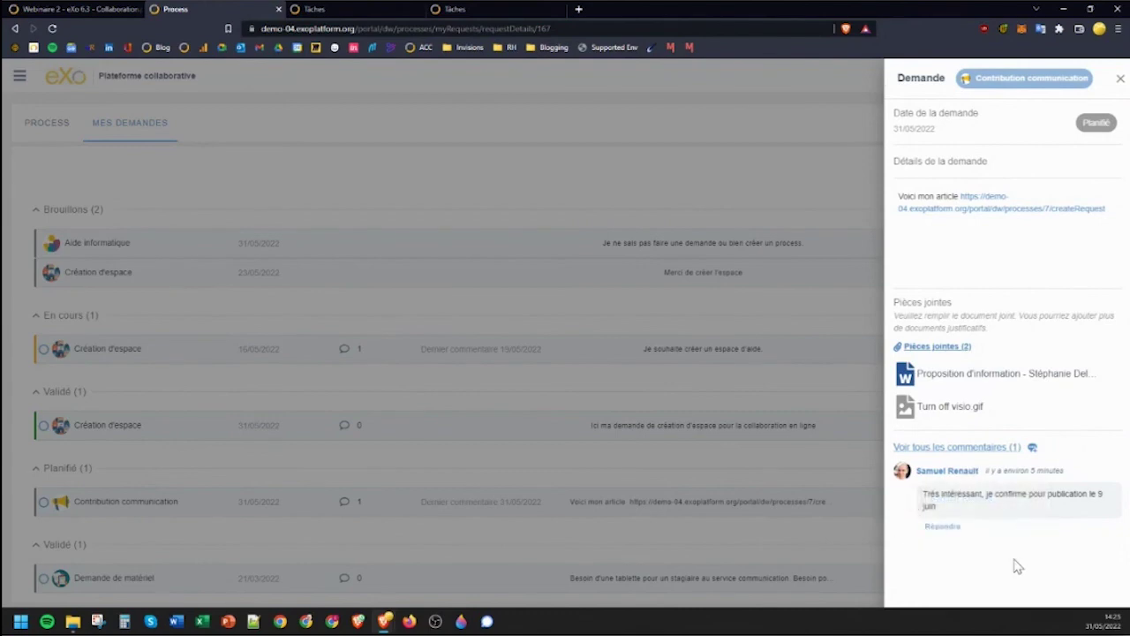
left_click(385, 199)
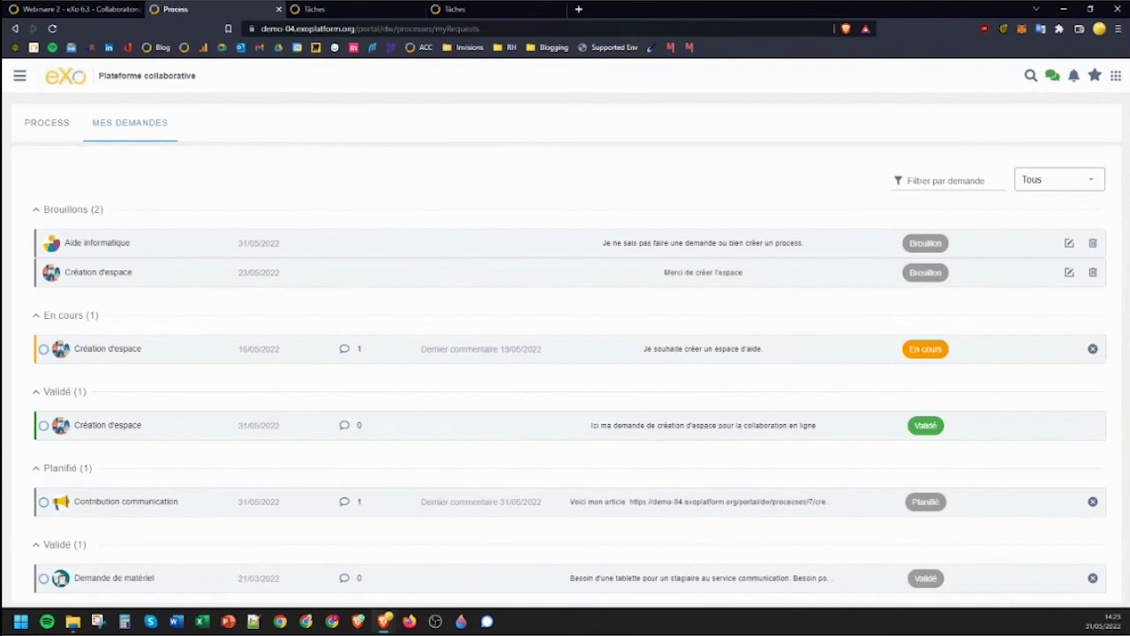
left_click(40, 10)
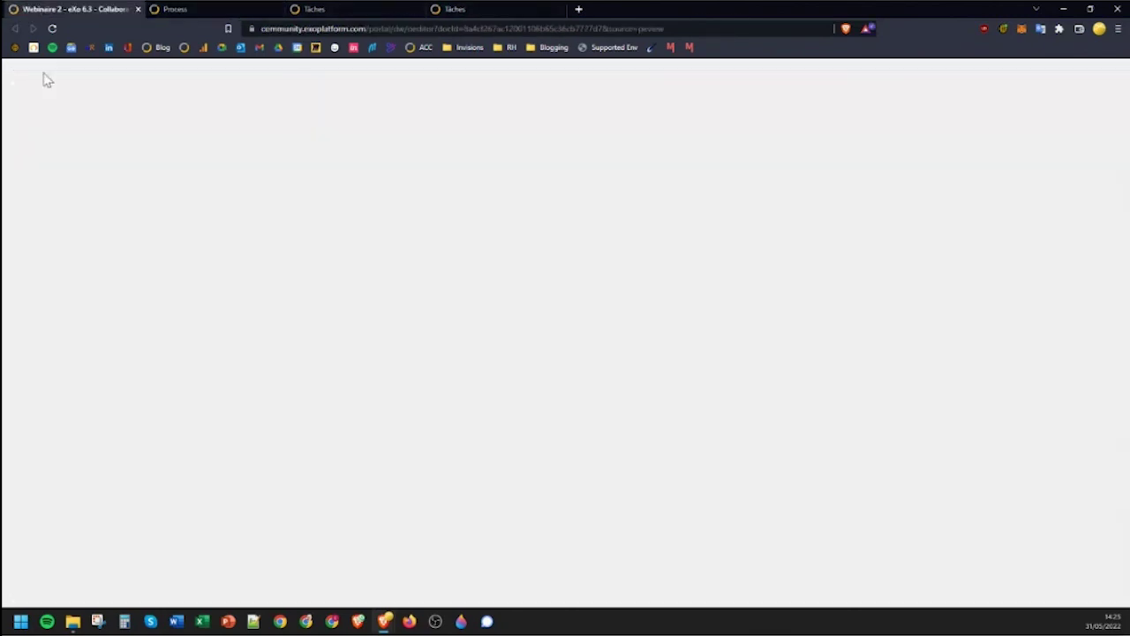